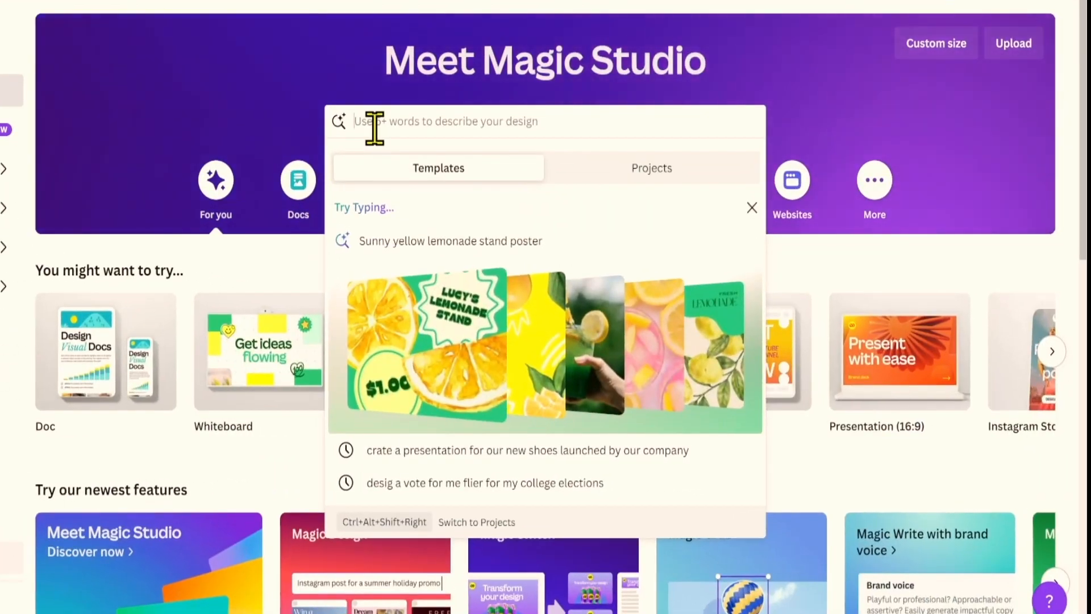
# Describe an Instagram birthday-invitation post for a friend and browse the Magic Design template carousel.
pyautogui.write('des')
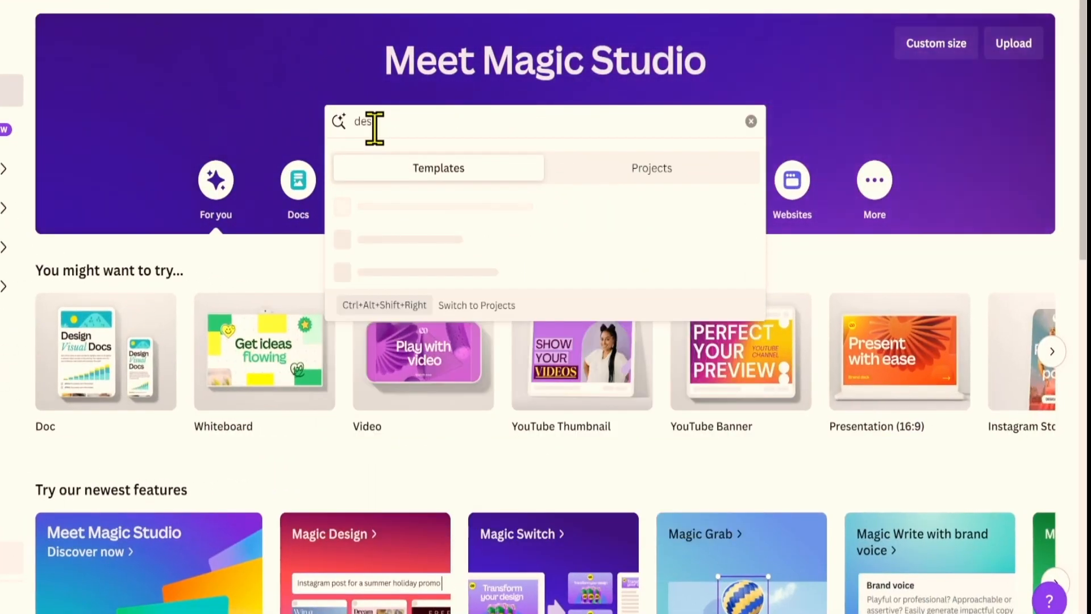
pyautogui.write('ign an instag')
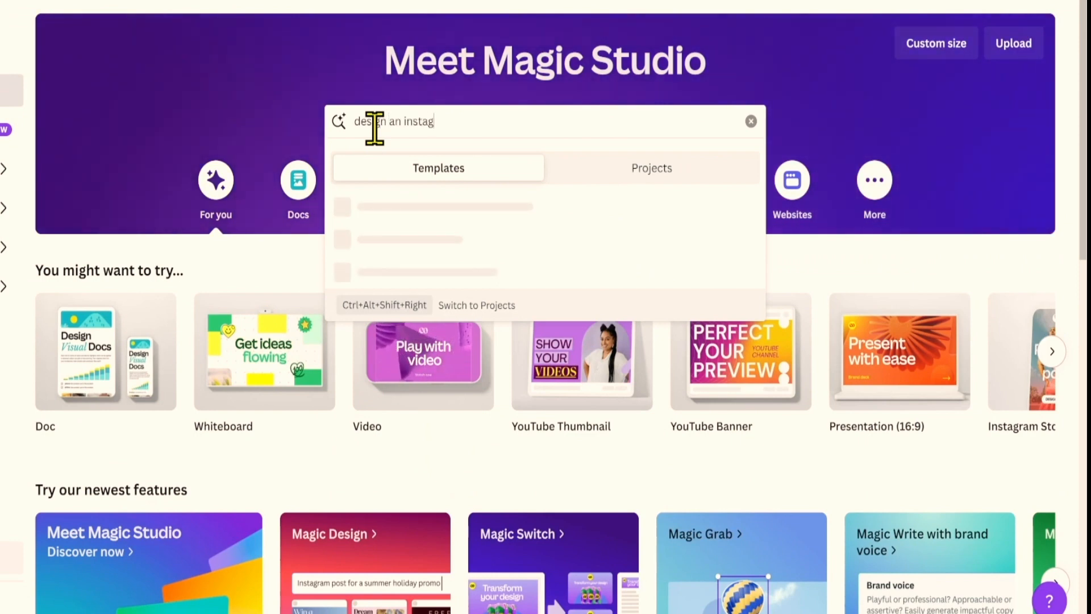
pyautogui.write('ram post for ')
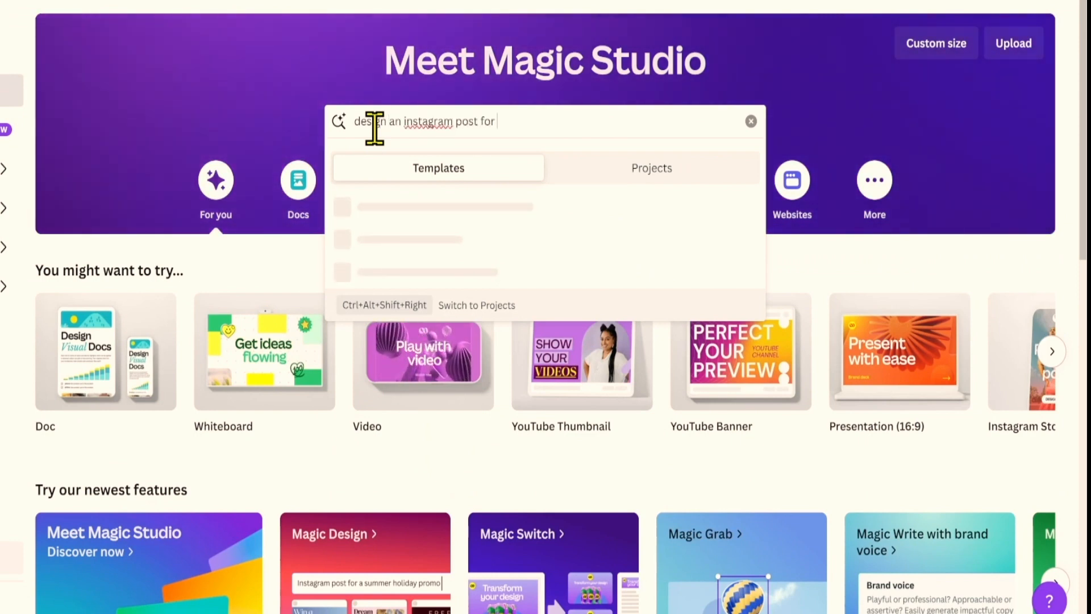
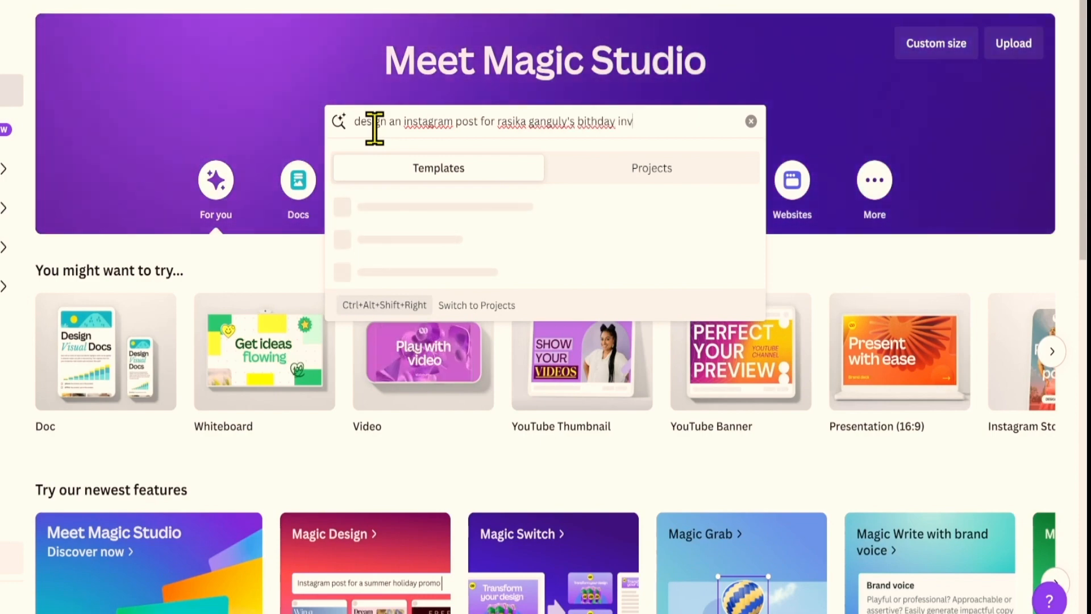
pyautogui.write('on')
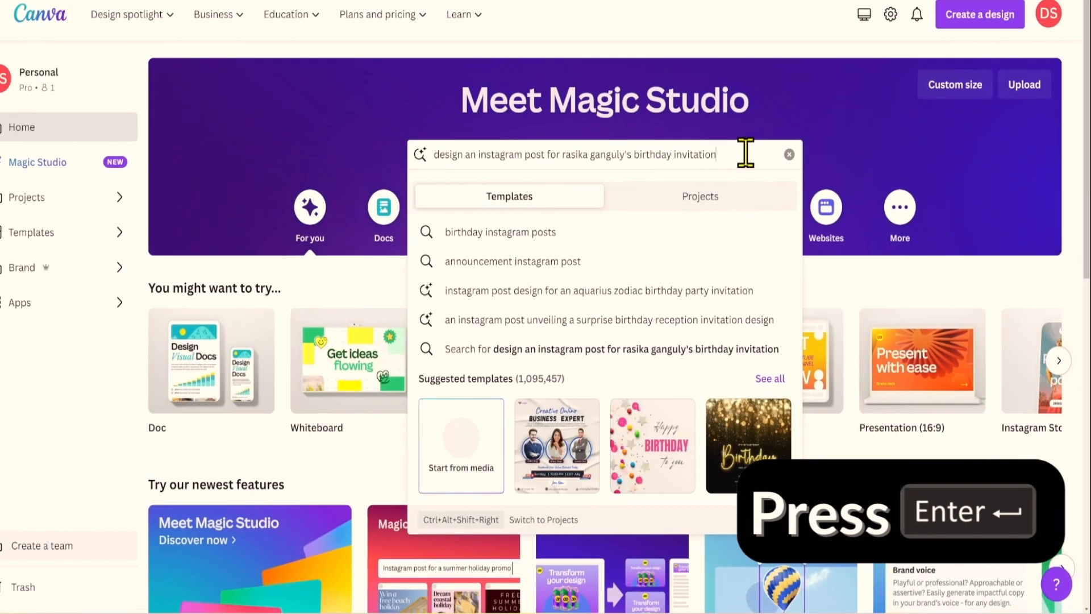
pyautogui.press('Return')
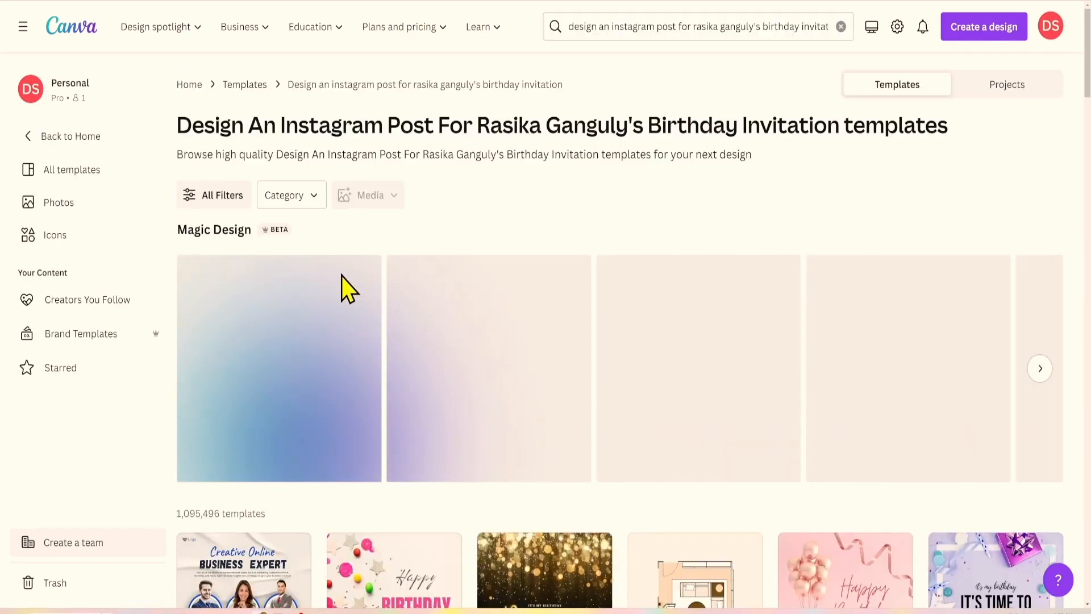
pyautogui.scroll(-5, 316, 394)
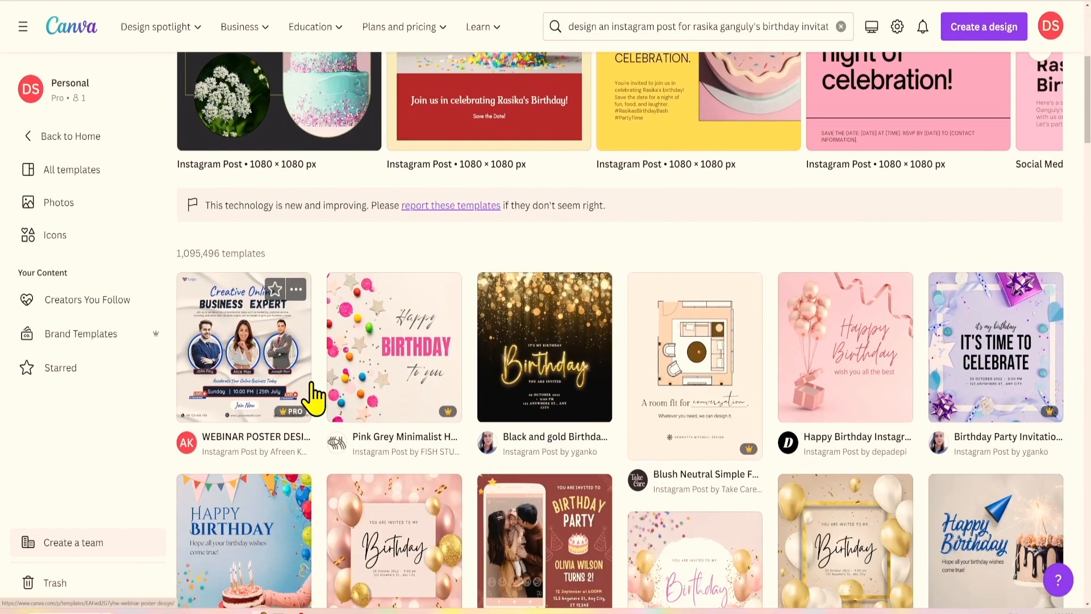
pyautogui.scroll(6, 312, 397)
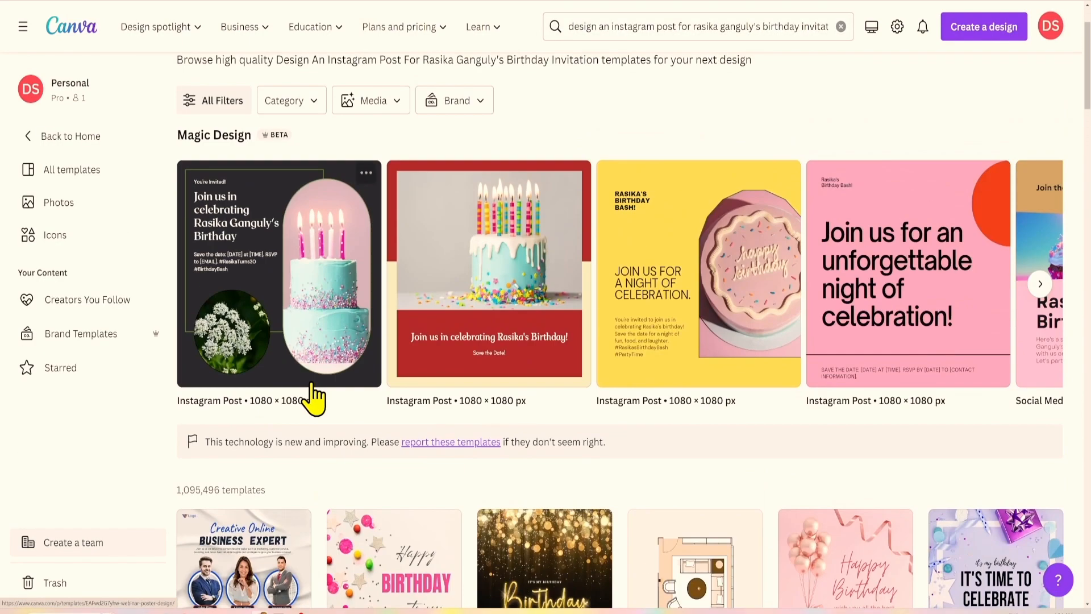
pyautogui.click(1040, 378)
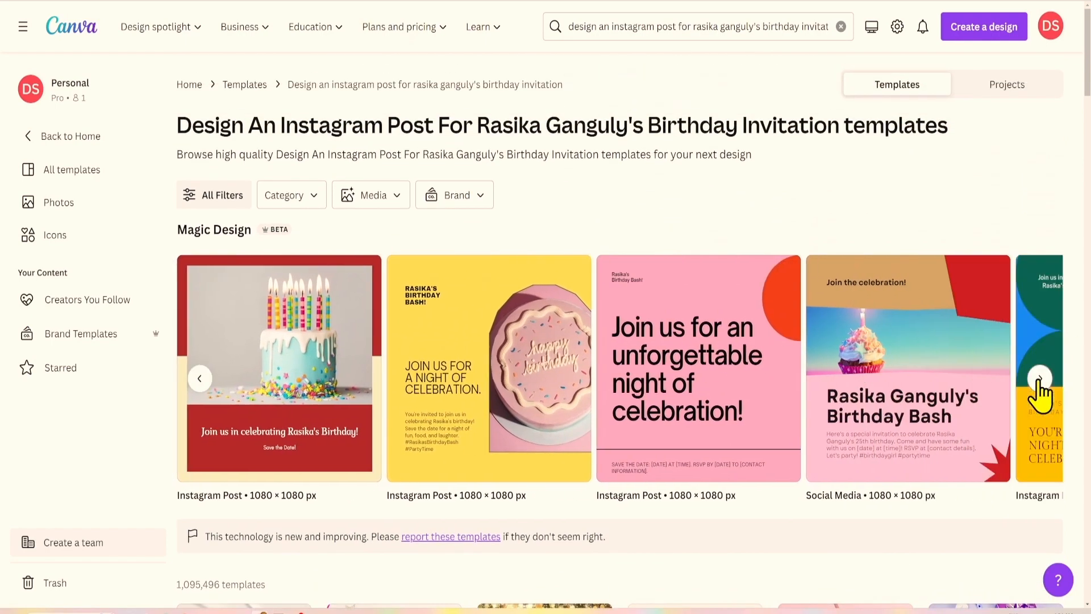
pyautogui.click(185, 388)
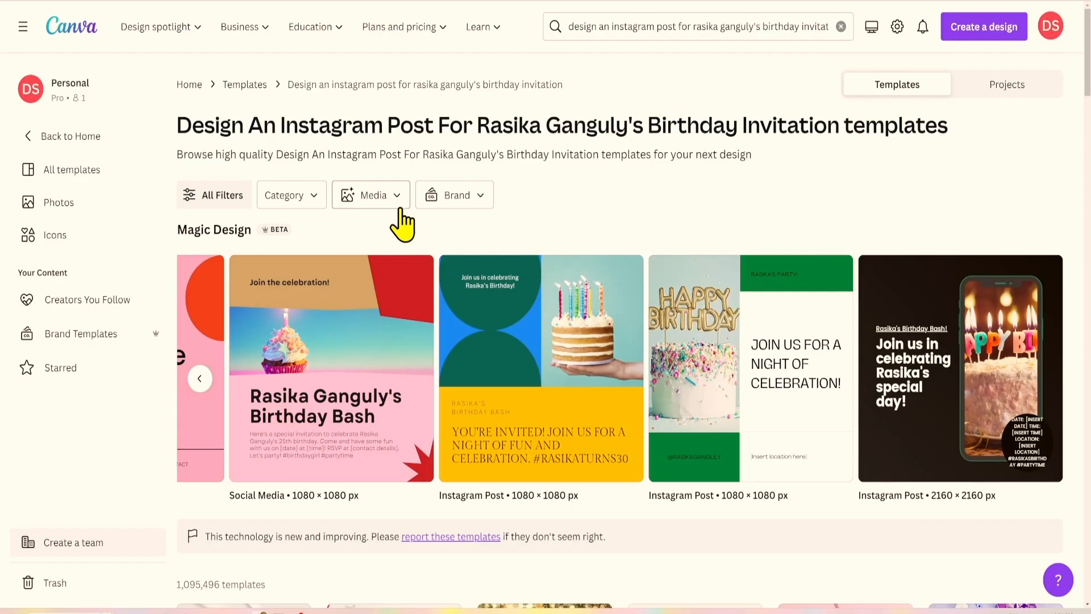
# Upload a portrait photo so the invitation templates feature it, then browse the new results.
pyautogui.click(368, 220)
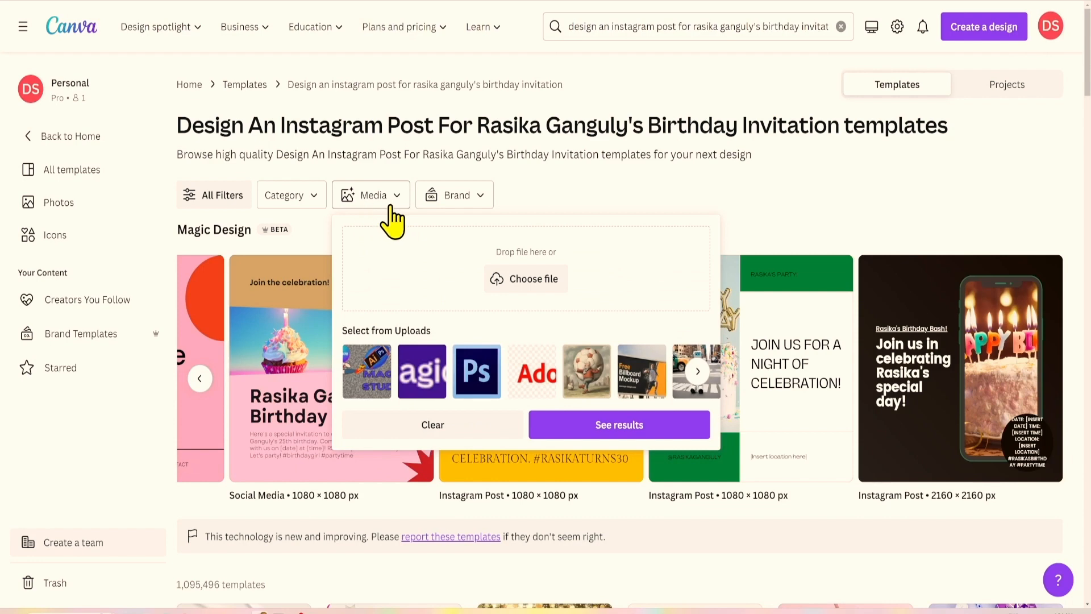
pyautogui.click(525, 279)
pyautogui.doubleClick(426, 35)
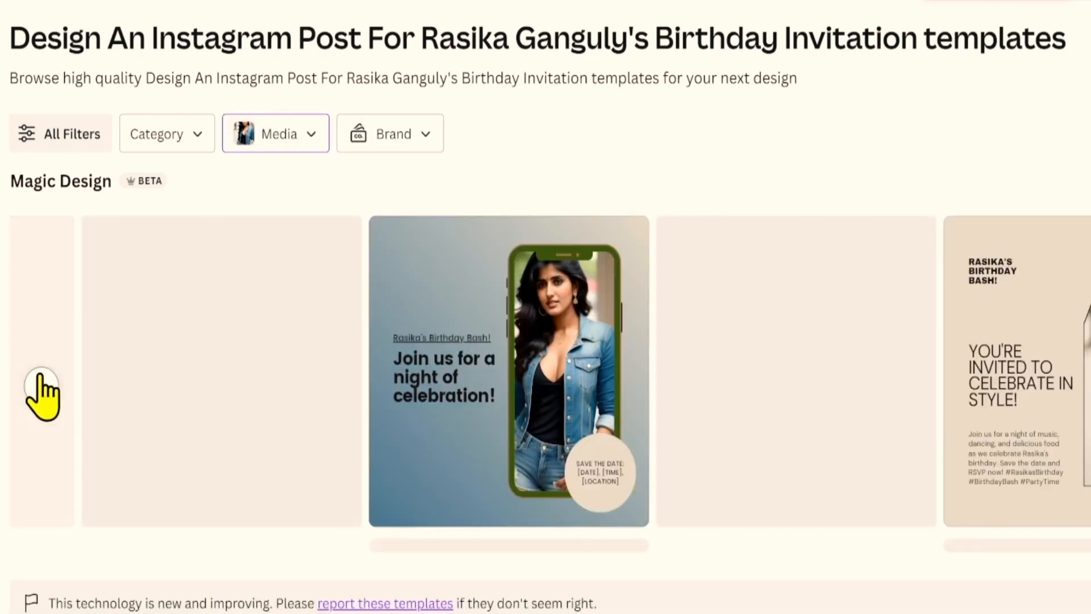
pyautogui.click(41, 376)
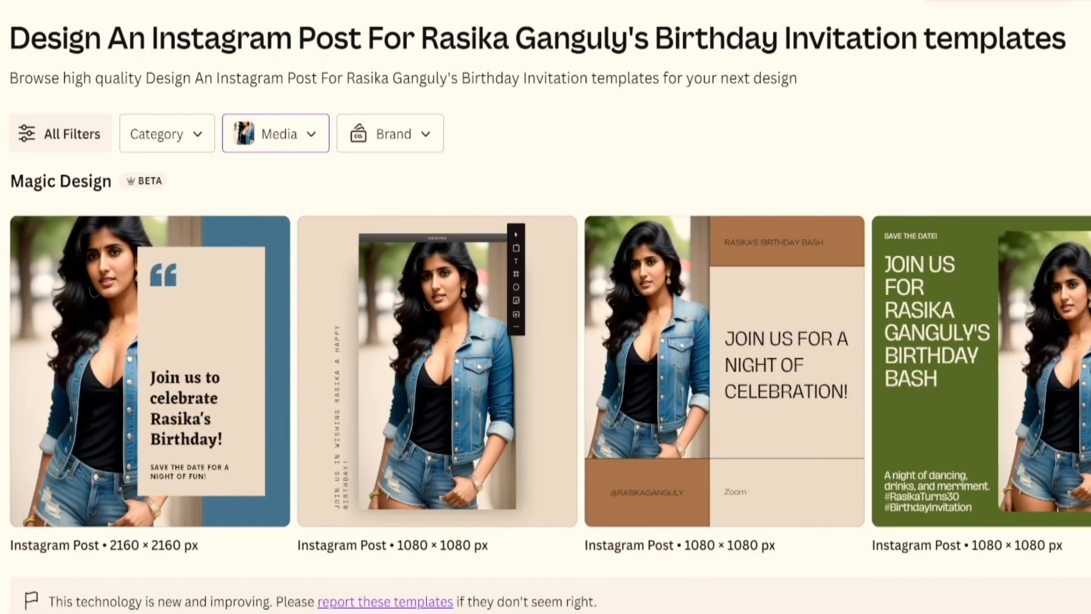
pyautogui.hscroll(5, 546, 371)
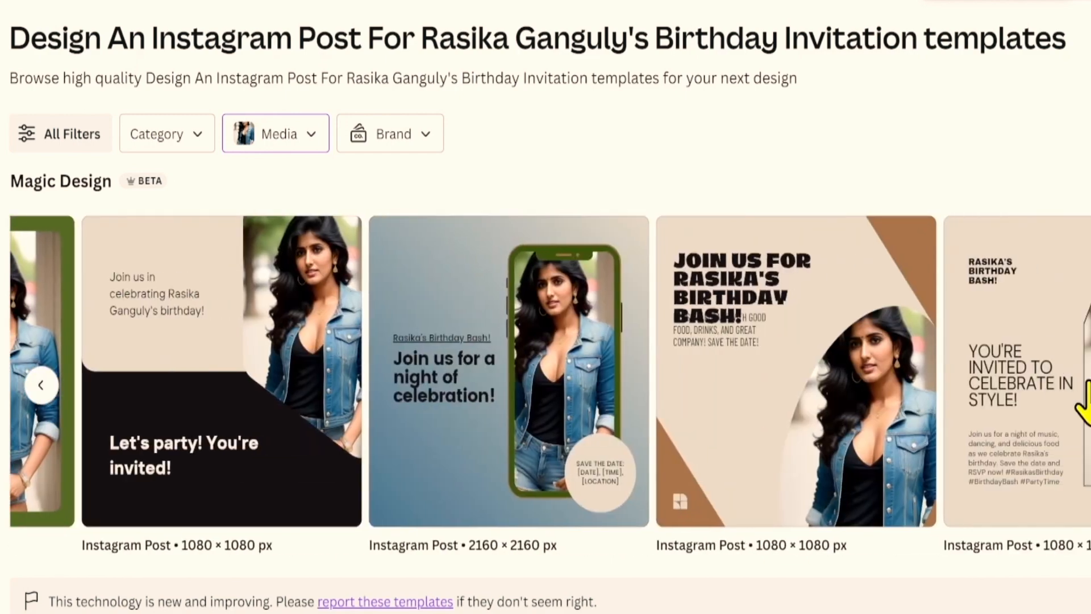
pyautogui.click(1083, 398)
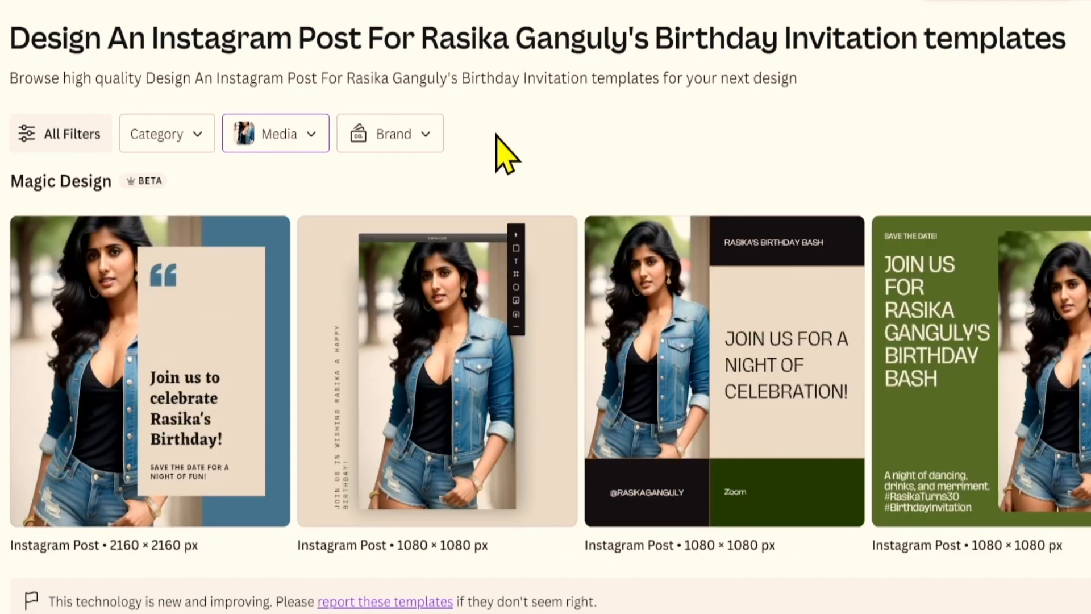
# Regenerate the Magic Design invitations in the brand kit's colours and review them.
pyautogui.click(423, 142)
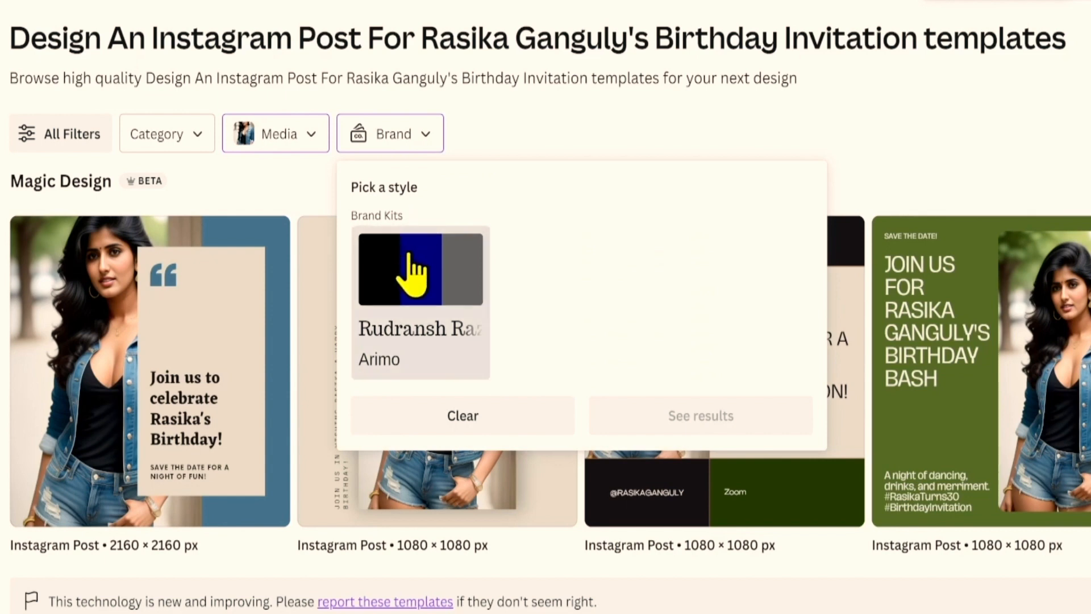
pyautogui.click(414, 277)
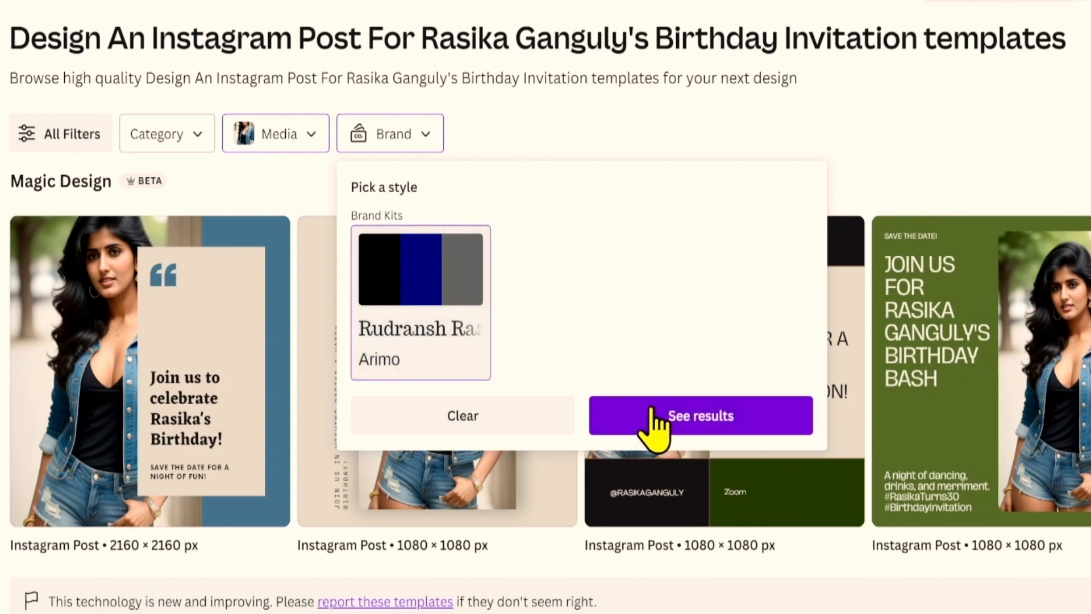
pyautogui.click(668, 369)
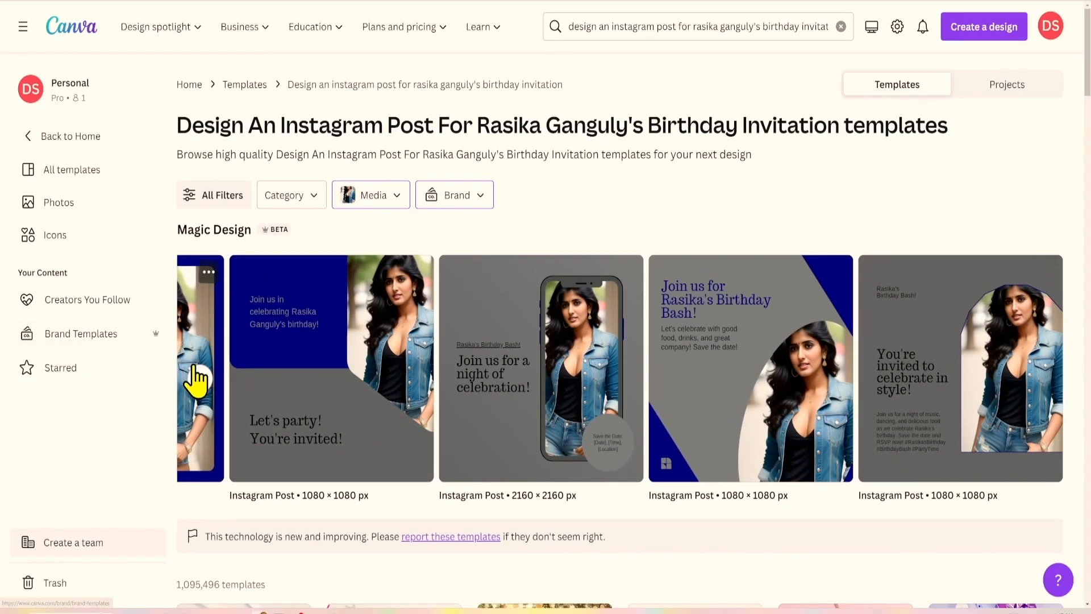
pyautogui.click(196, 373)
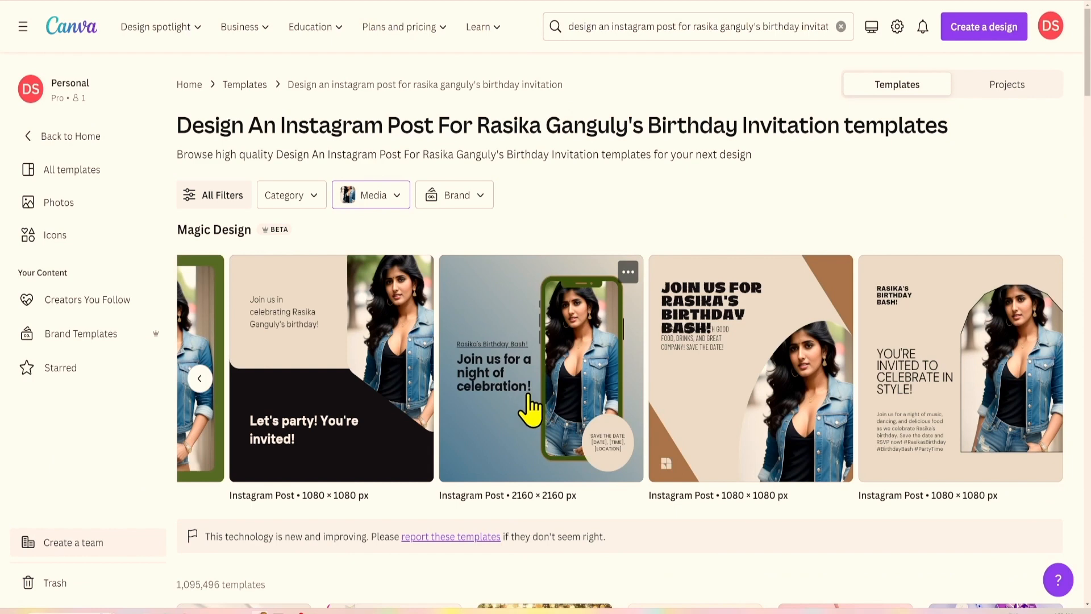
# Customize the phone-style invitation template, setting the save-the-date to 11 OCT 2023 and time 9.
pyautogui.click(529, 408)
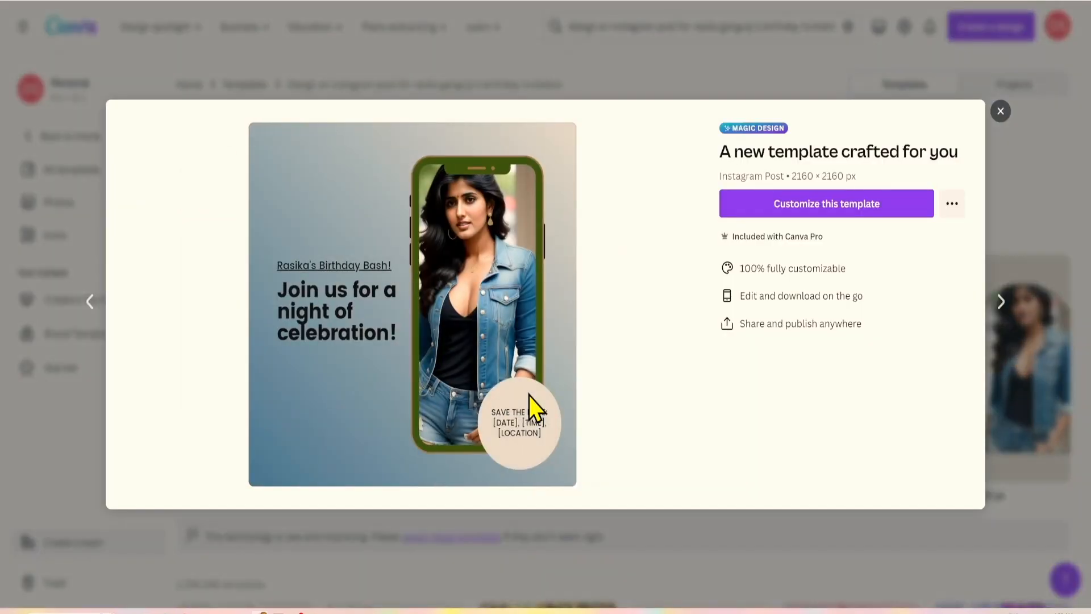
pyautogui.click(787, 212)
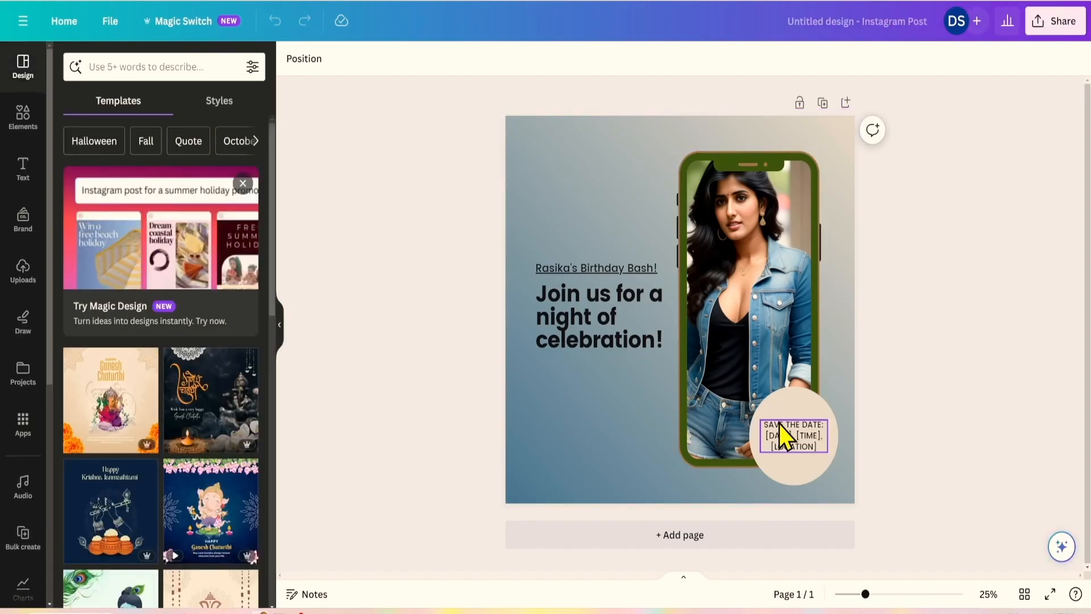
pyautogui.click(787, 436)
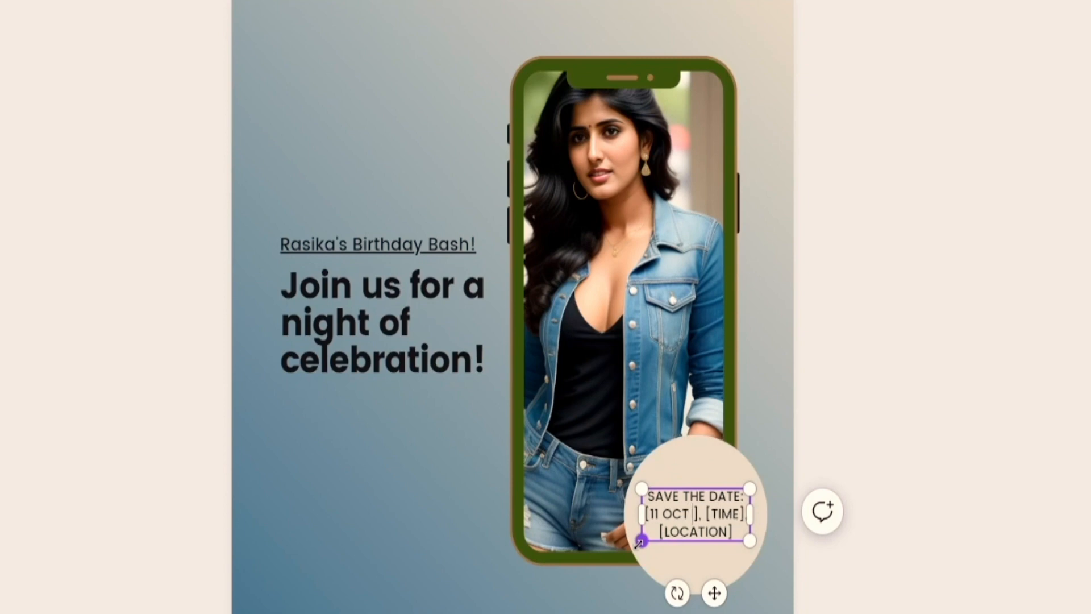
pyautogui.write('2023')
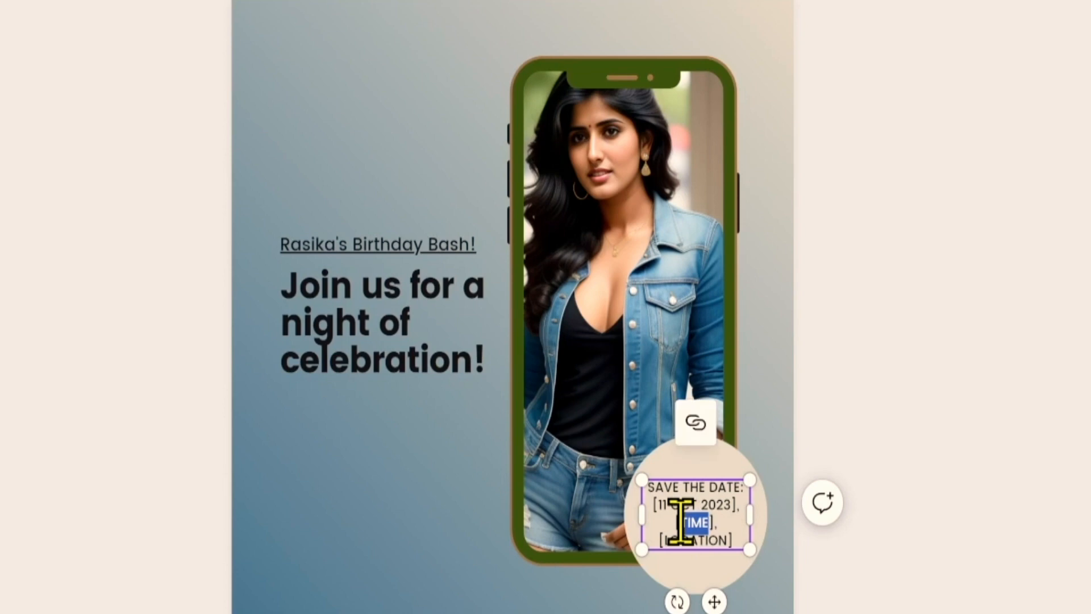
pyautogui.write('9')
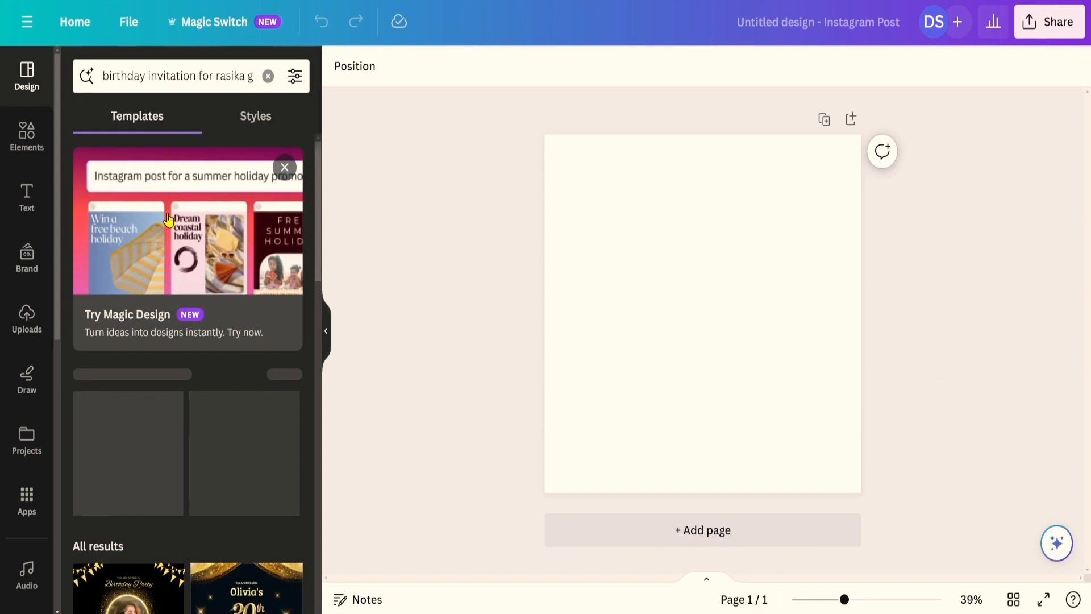
# Search 'instagram post for a birthday invitation' and flip through the generated Magic Design results.
pyautogui.scroll(-8, 168, 220)
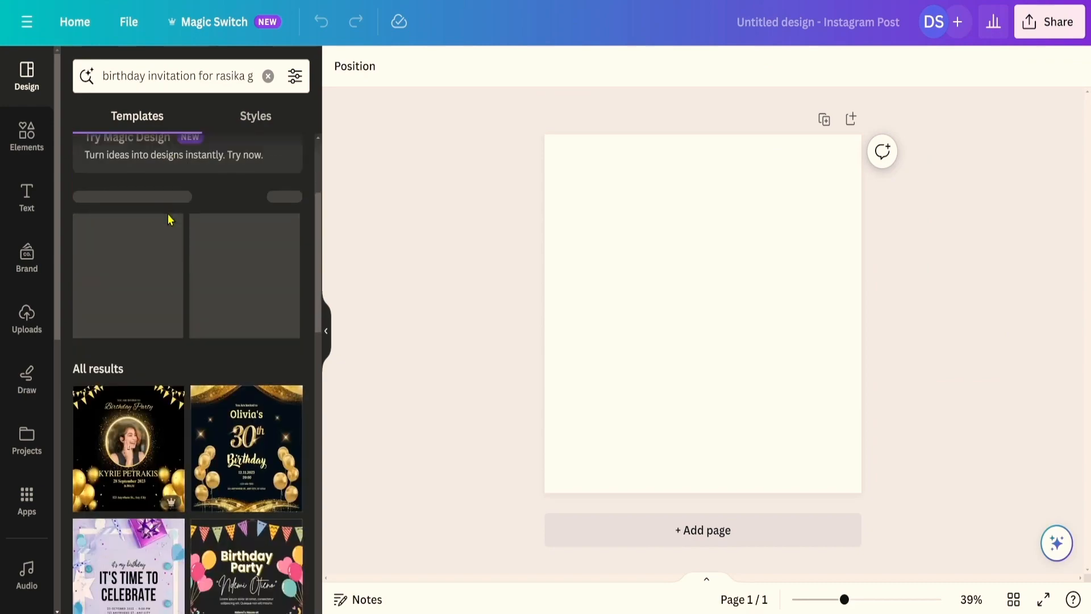
pyautogui.click(129, 309)
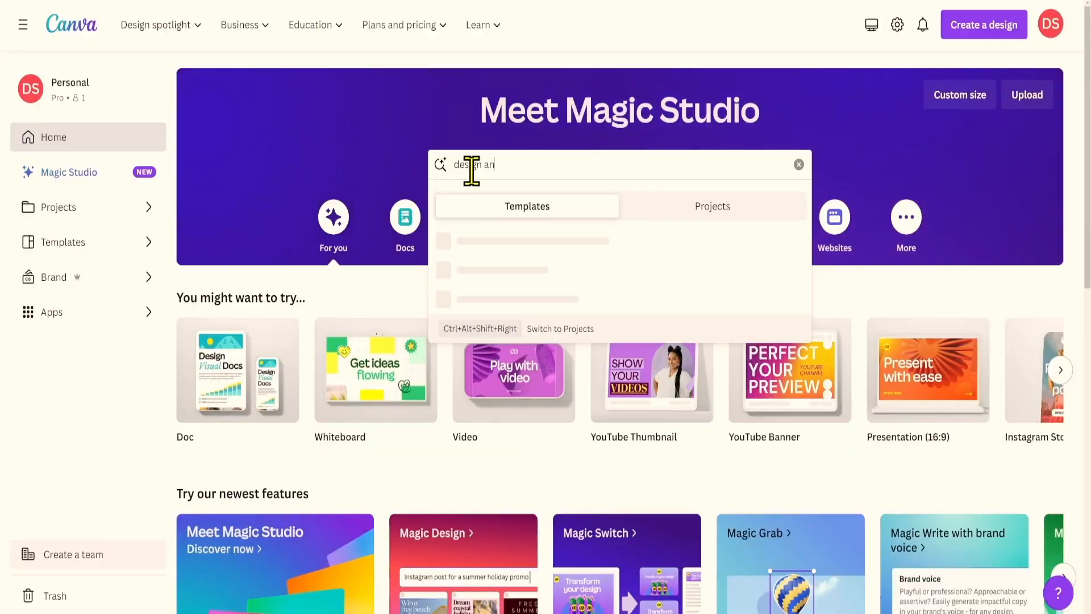
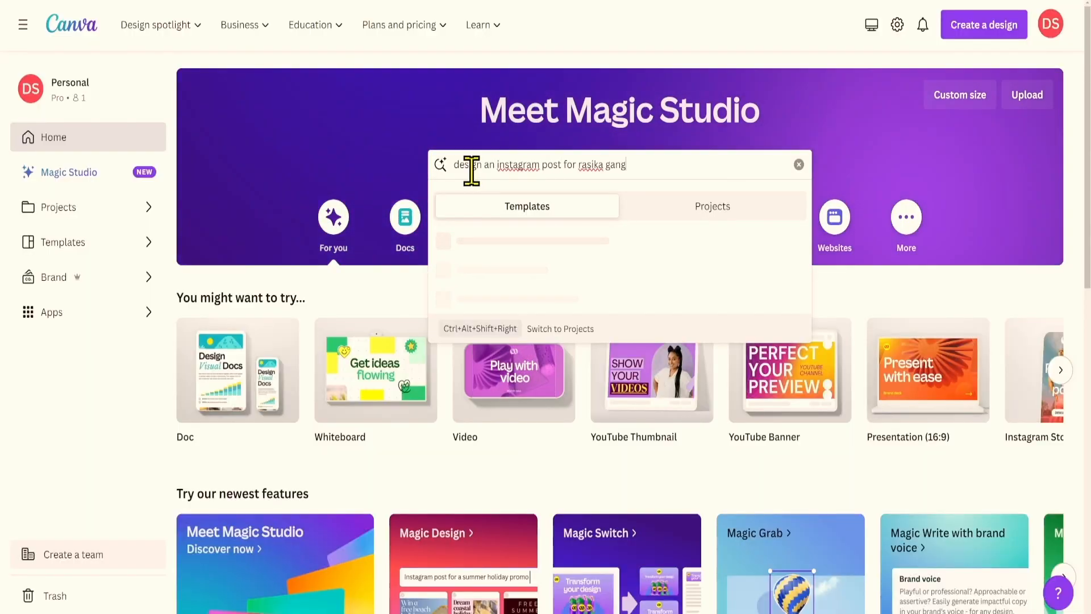
pyautogui.press('Return')
pyautogui.scroll(-4, 312, 392)
pyautogui.scroll(7, 311, 392)
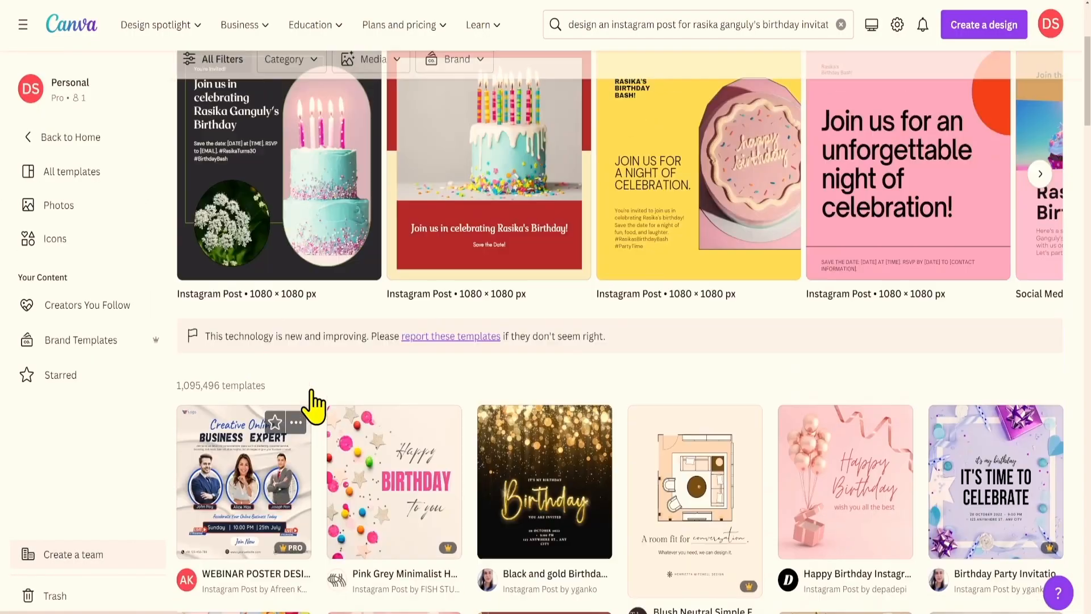
pyautogui.click(1040, 386)
pyautogui.click(196, 392)
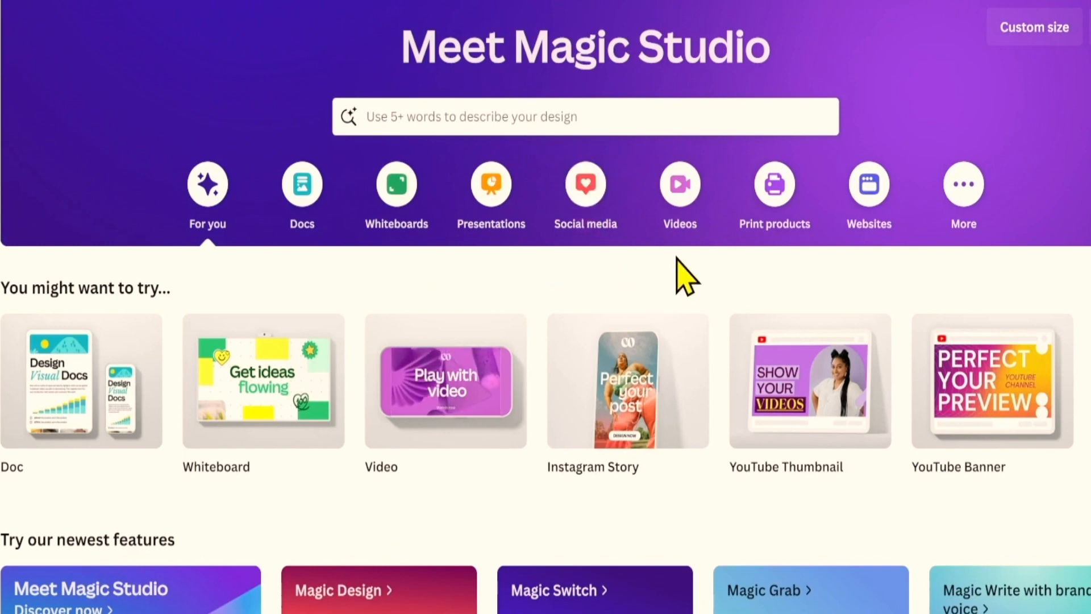
# Start a blank Mobile Video design.
pyautogui.click(687, 204)
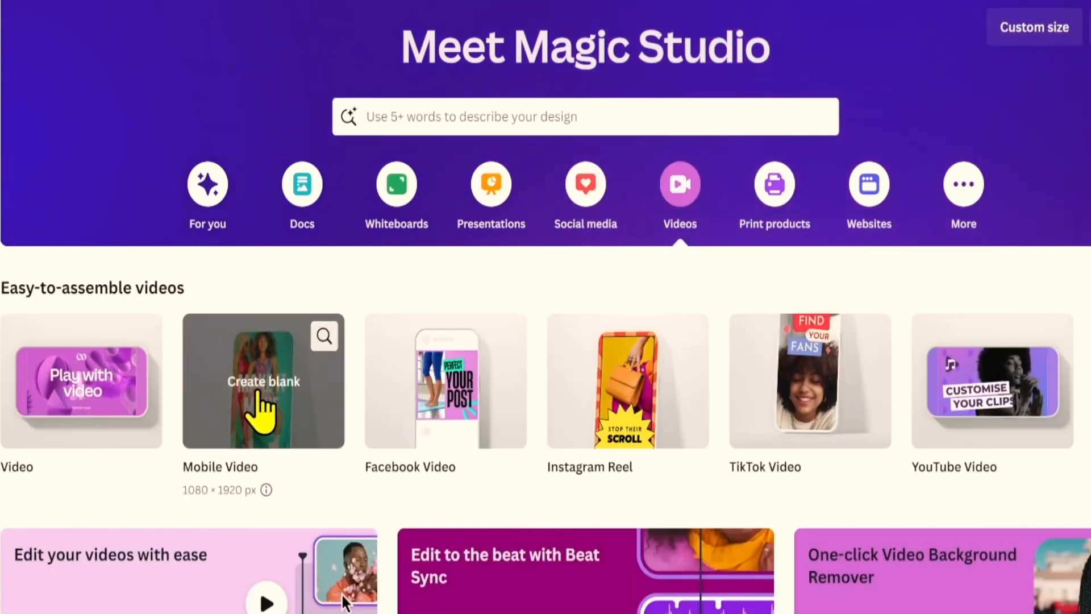
pyautogui.click(260, 386)
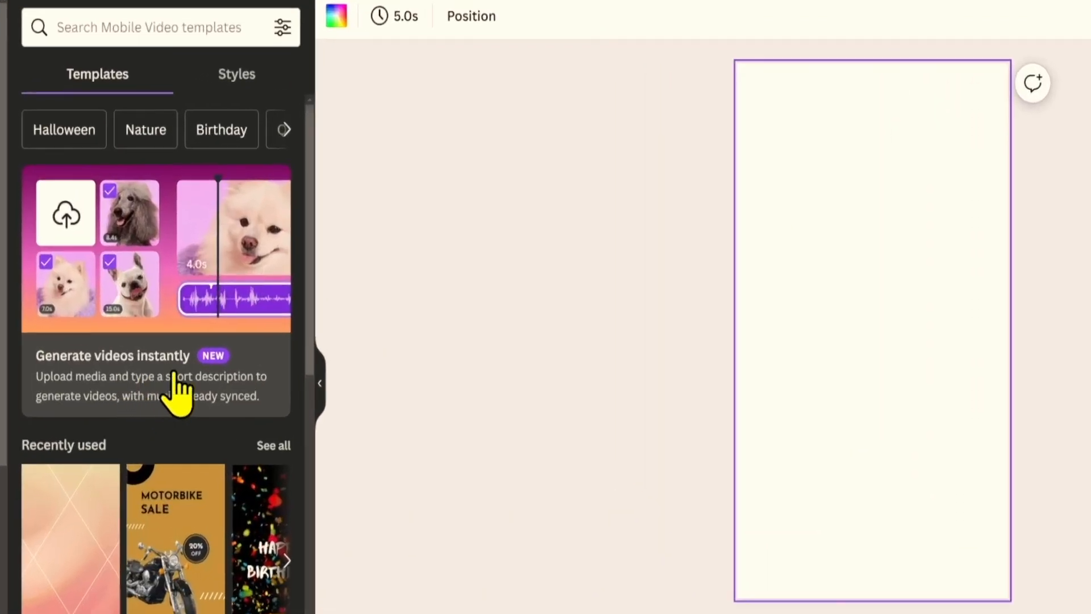
pyautogui.scroll(-2, 170, 394)
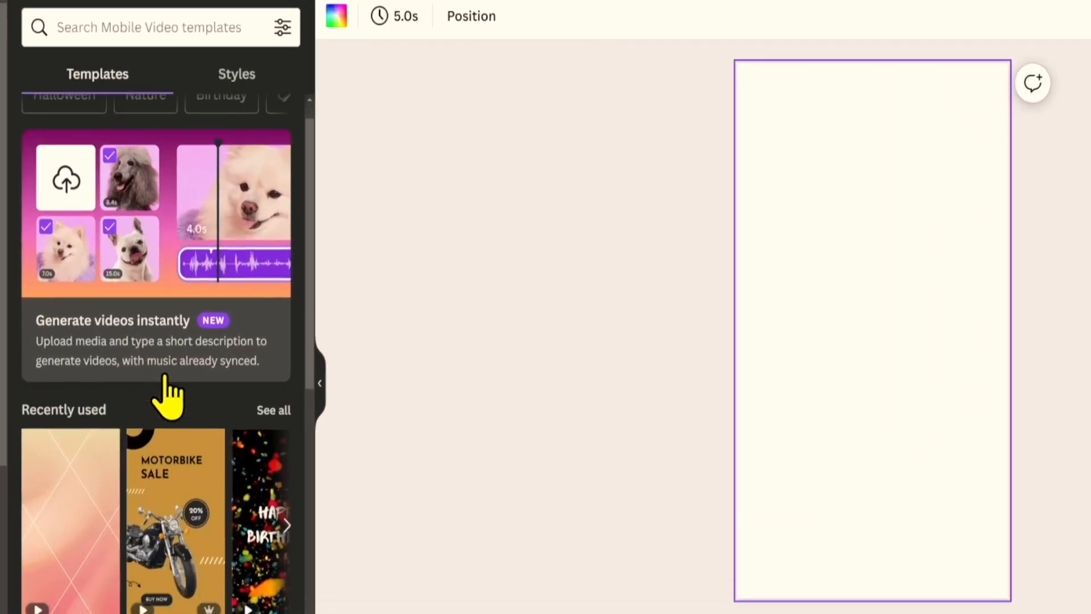
pyautogui.scroll(2, 142, 392)
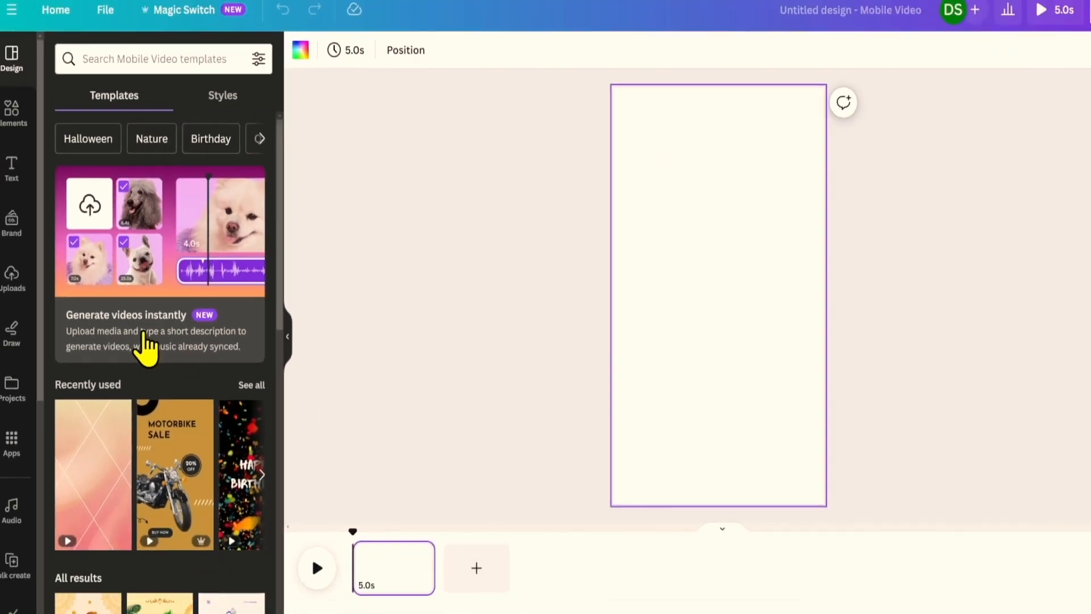
# Generate a Mauritius tourism video from six uploaded clips, correcting the prompt's spelling to Mauritius.
pyautogui.click(138, 392)
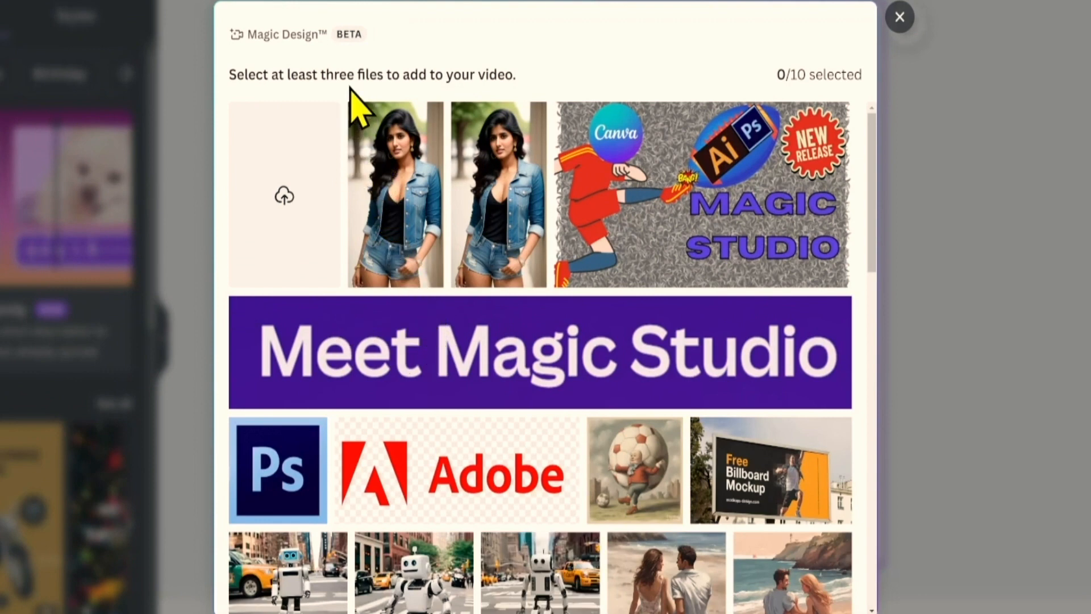
pyautogui.click(286, 199)
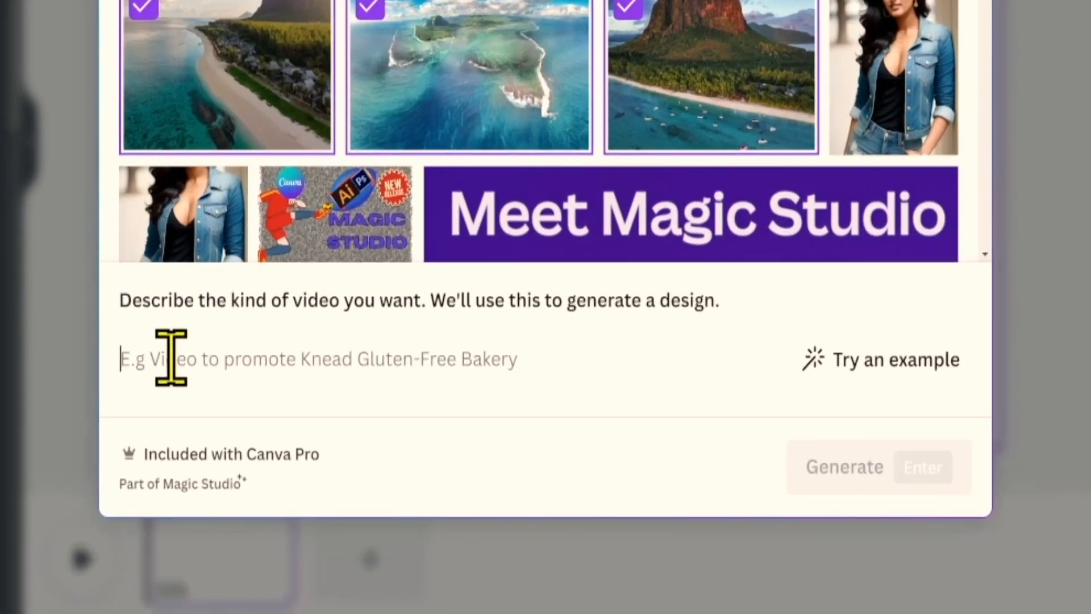
pyautogui.write('Cr')
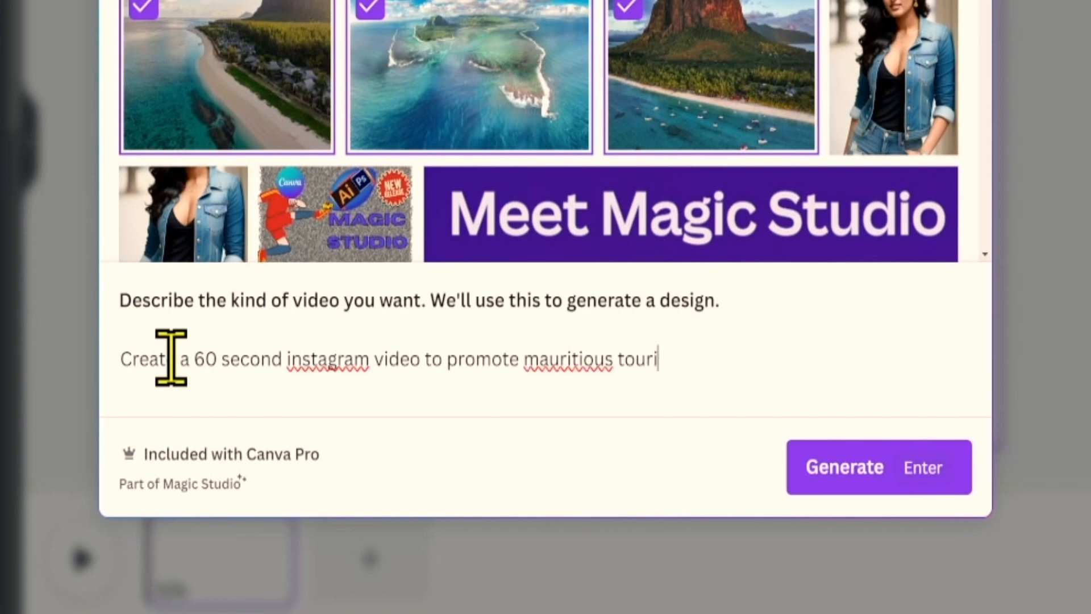
pyautogui.rightClick(555, 352)
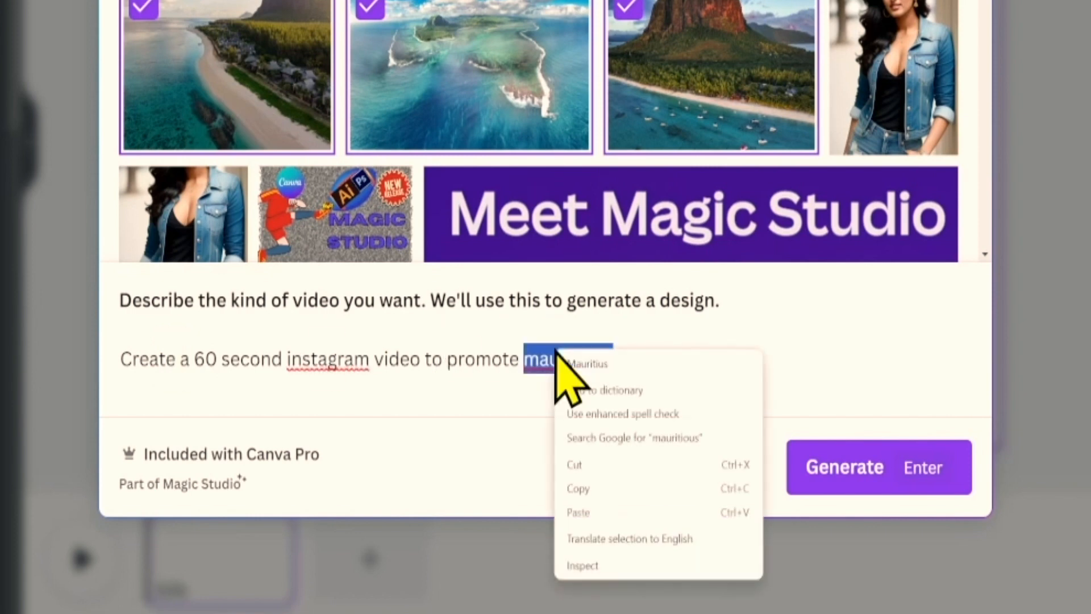
pyautogui.click(589, 368)
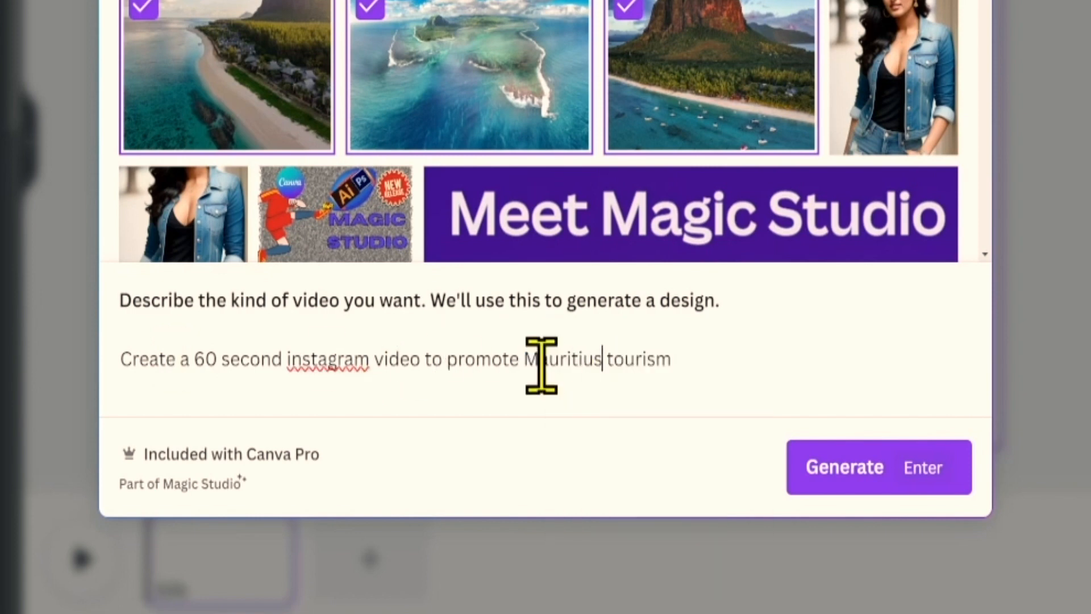
pyautogui.click(840, 472)
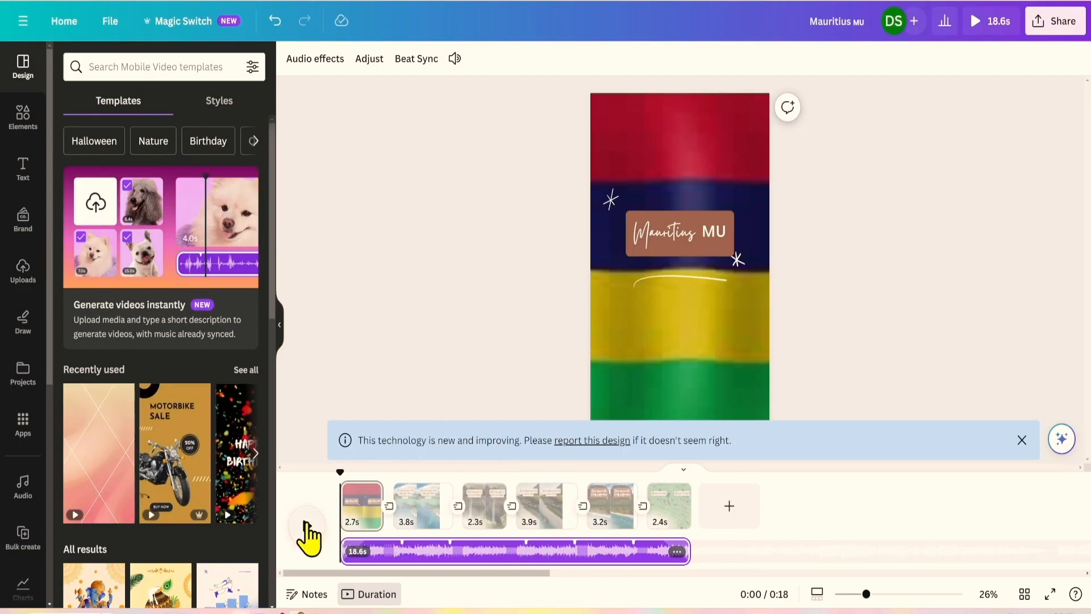
# Preview the Mauritius video and scrub playback to about 2.7 seconds.
pyautogui.click(306, 522)
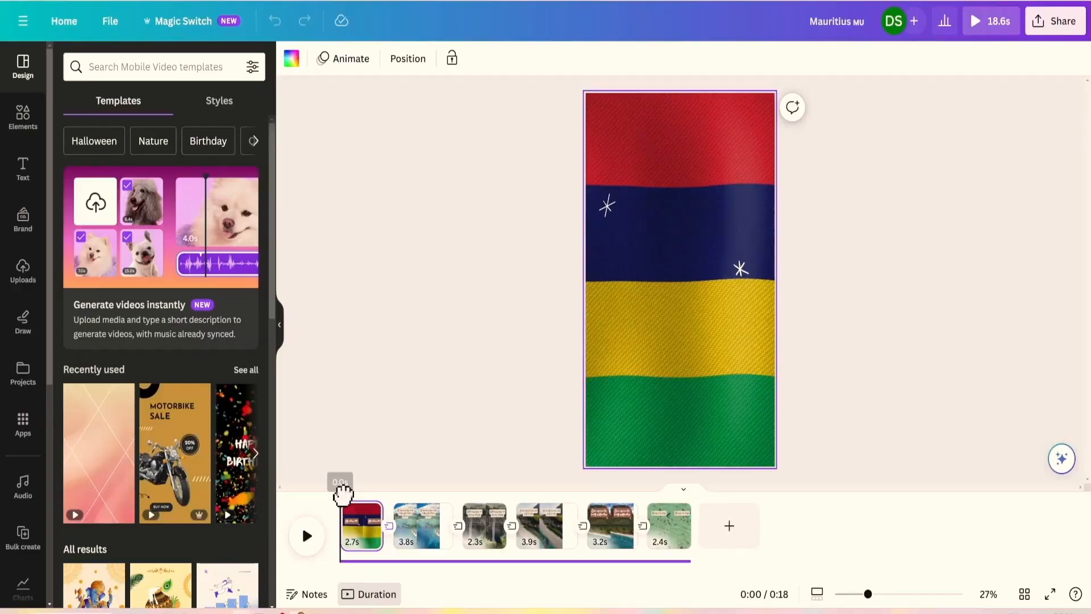
pyautogui.moveTo(342, 494); pyautogui.dragTo(356, 495)
pyautogui.moveTo(271, 485); pyautogui.dragTo(626, 475)
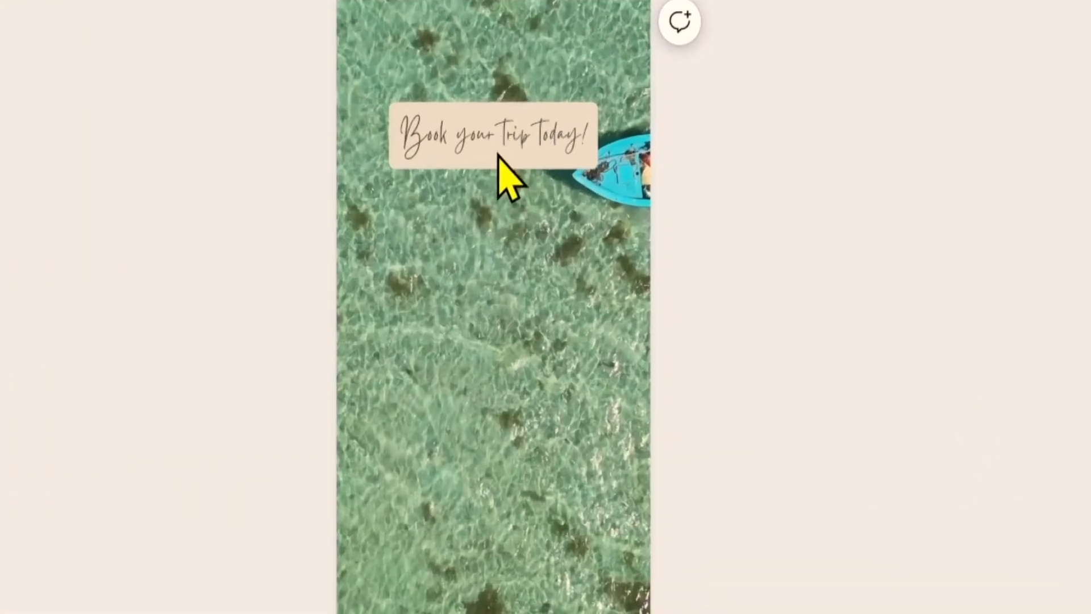
# Move the 'Book your trip today!' caption to the top of the page.
pyautogui.click(455, 145)
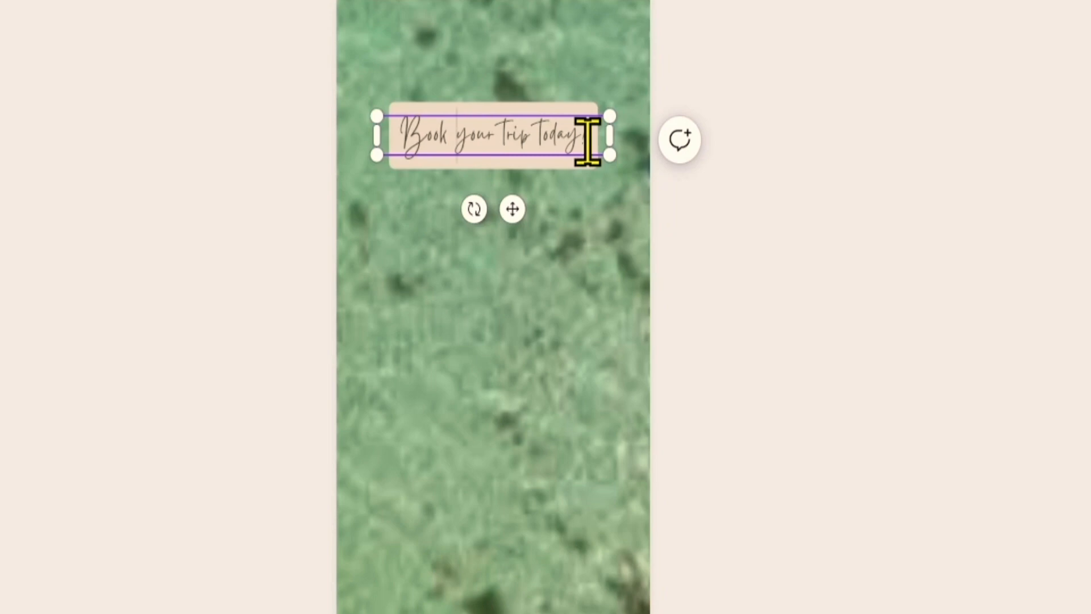
pyautogui.click(503, 250)
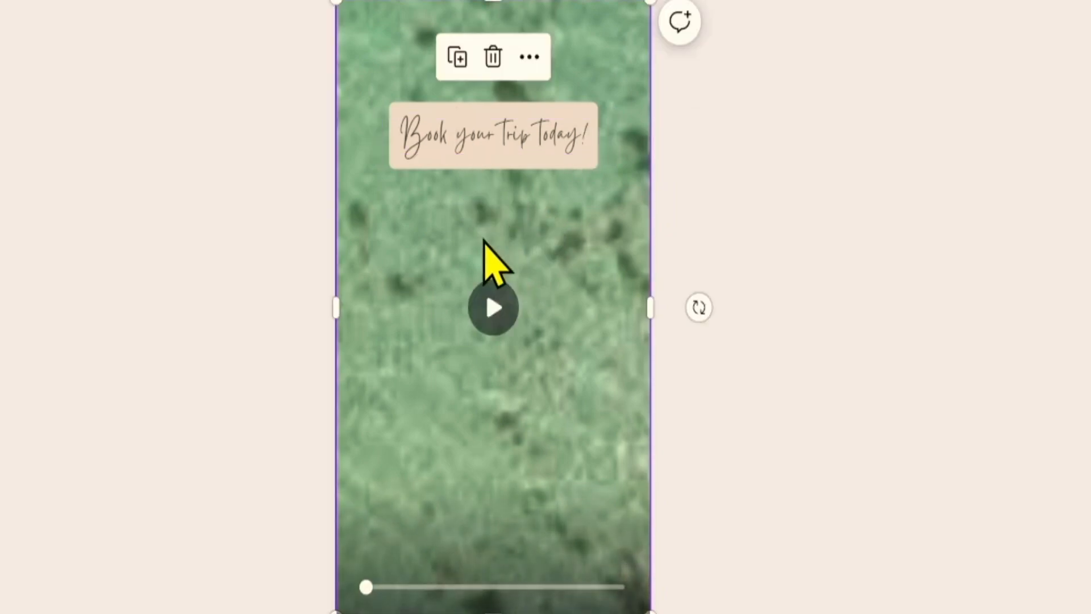
pyautogui.click(421, 127)
pyautogui.moveTo(421, 127); pyautogui.dragTo(419, 64)
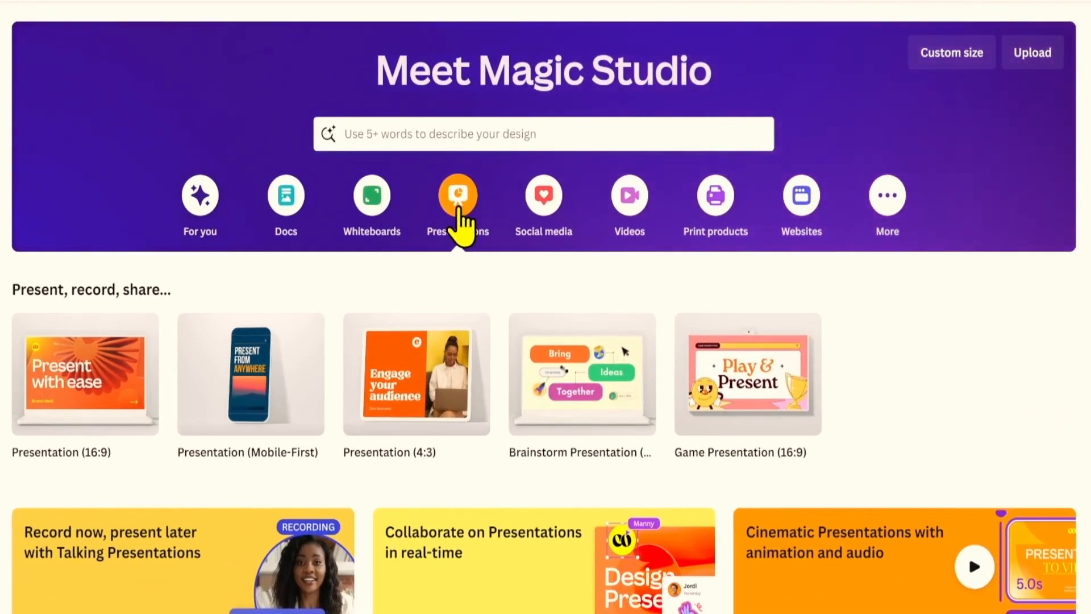
# Create a blank 16:9 presentation and search templates for a company's new sneaker release next month.
pyautogui.moveTo(92, 401)
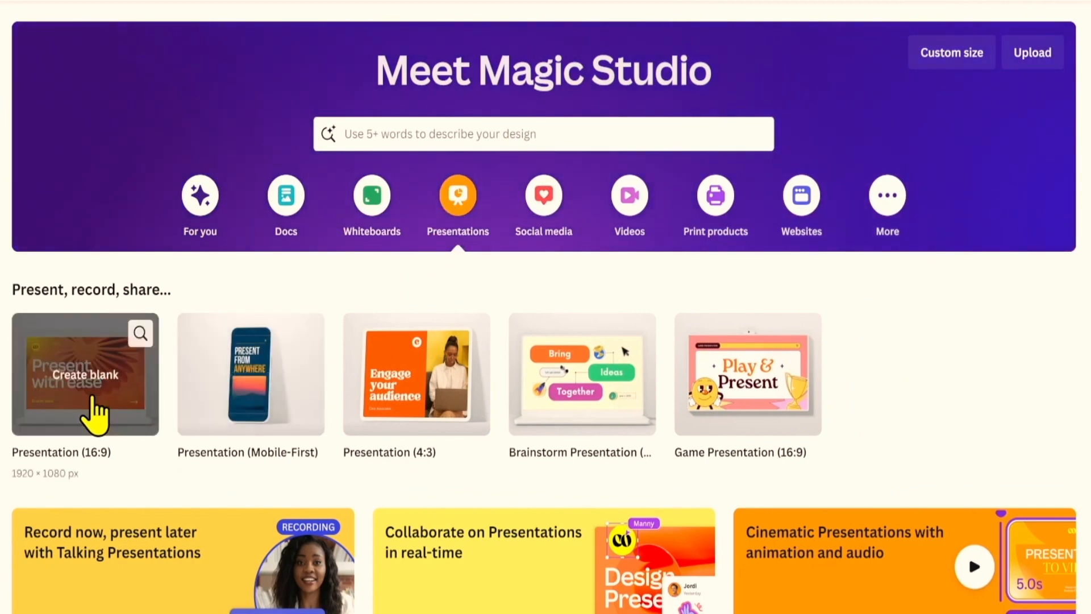
pyautogui.click(92, 398)
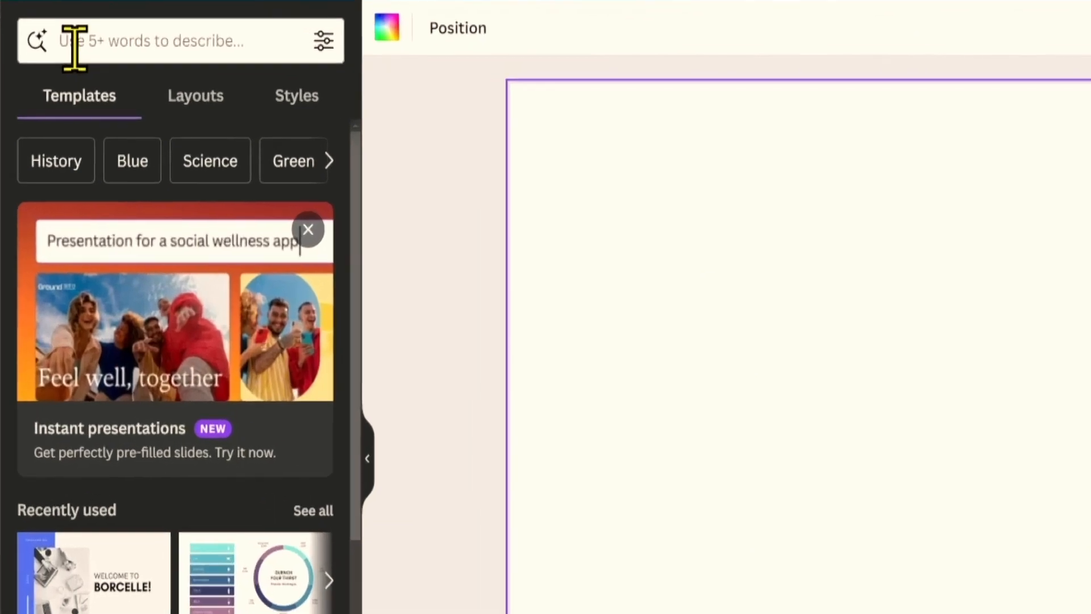
pyautogui.click(74, 49)
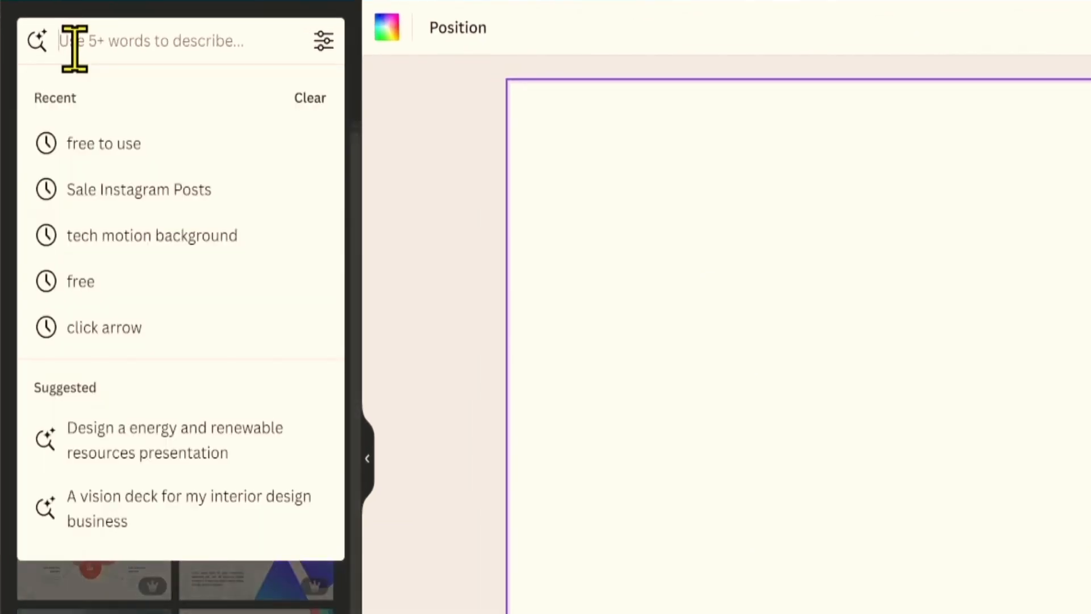
pyautogui.write('design a ')
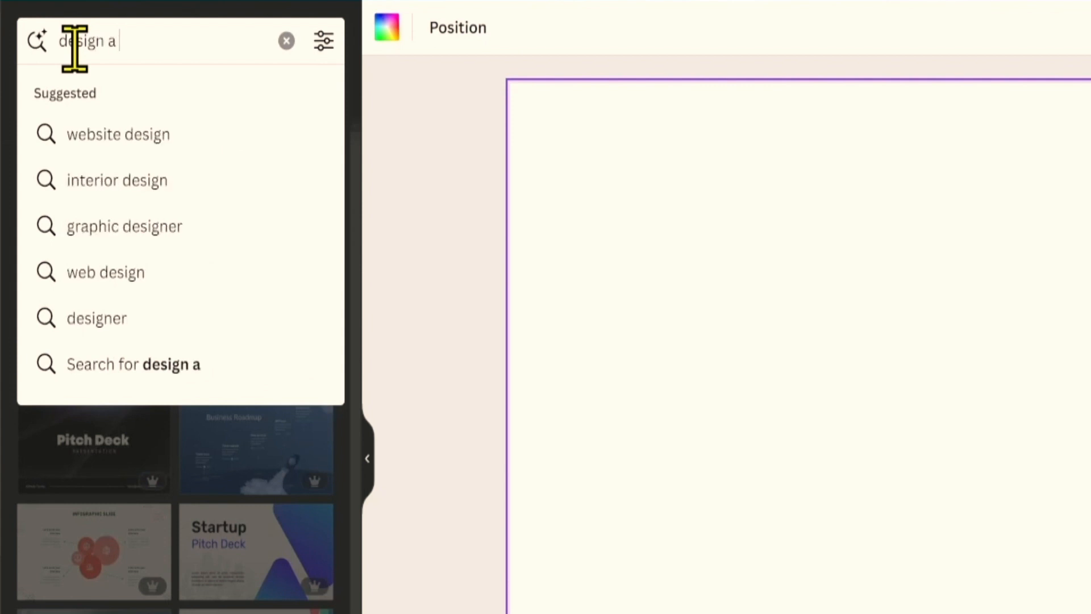
pyautogui.write('presentatio')
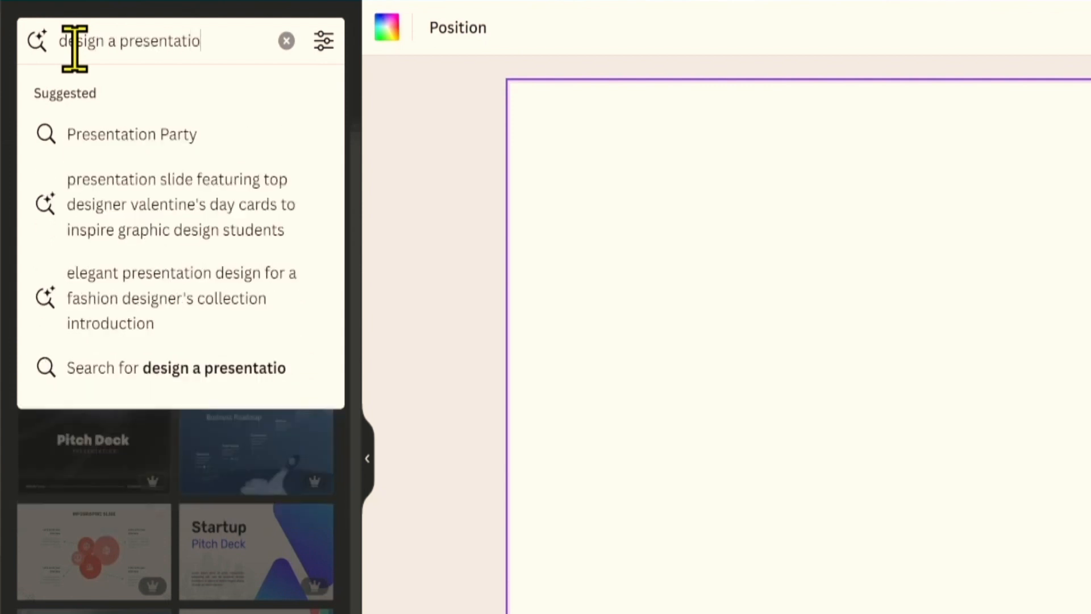
pyautogui.write('n for my com')
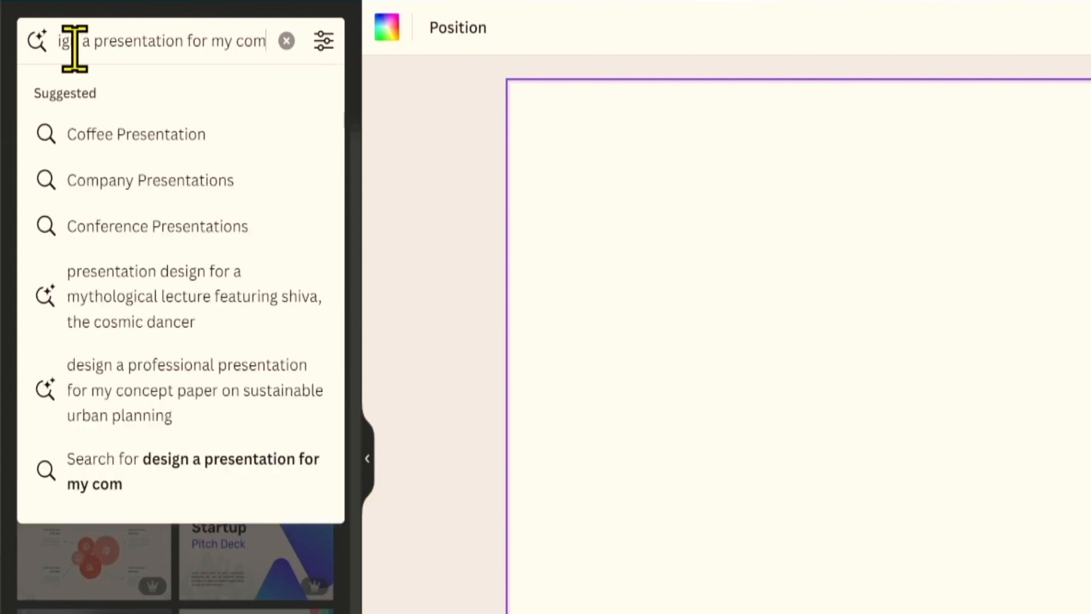
pyautogui.write('pany for new snee')
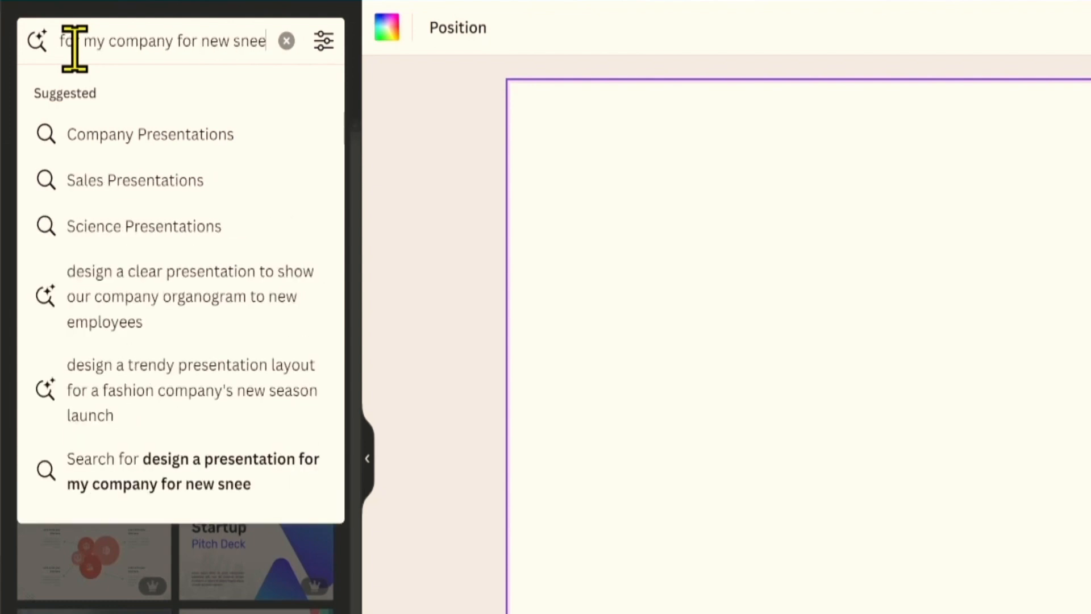
pyautogui.write('kers release next month')
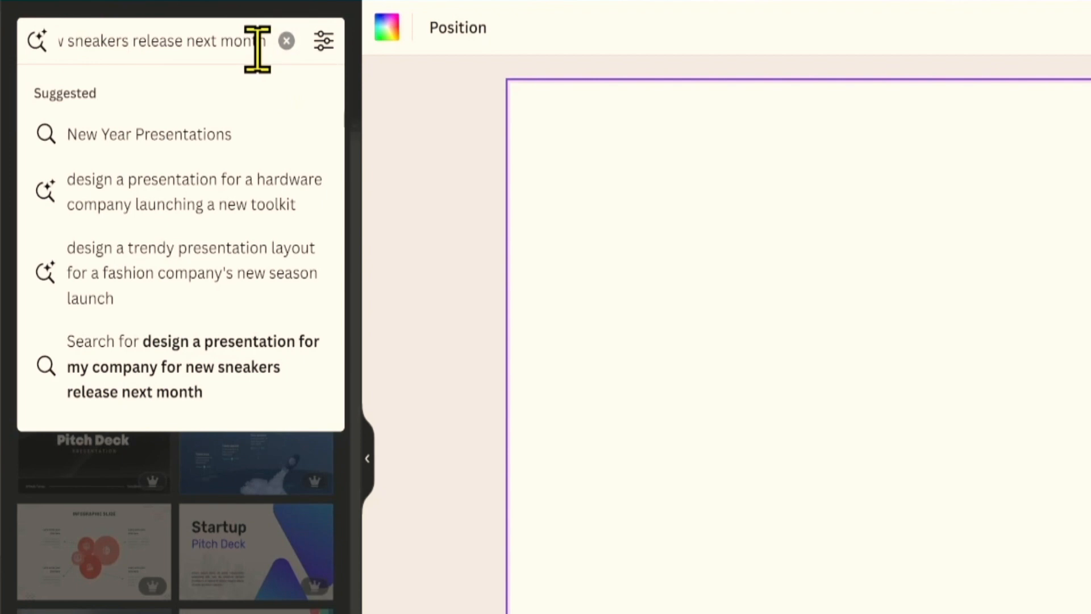
pyautogui.press('Return')
pyautogui.scroll(-3, 280, 366)
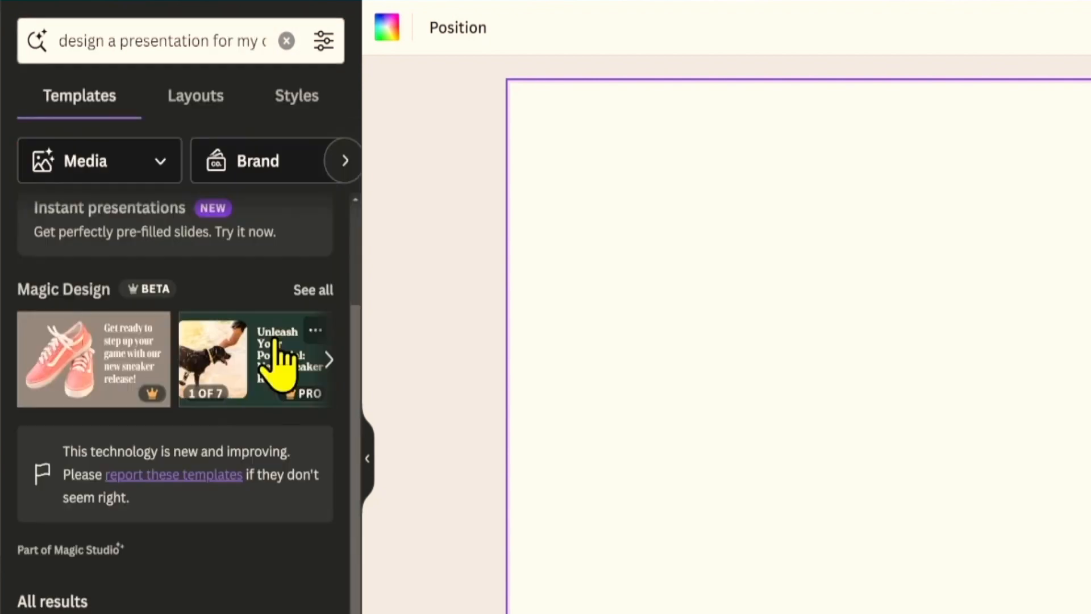
# Apply all 7 pages of the pink sneaker Magic Design to the presentation.
pyautogui.click(329, 356)
pyautogui.click(328, 356)
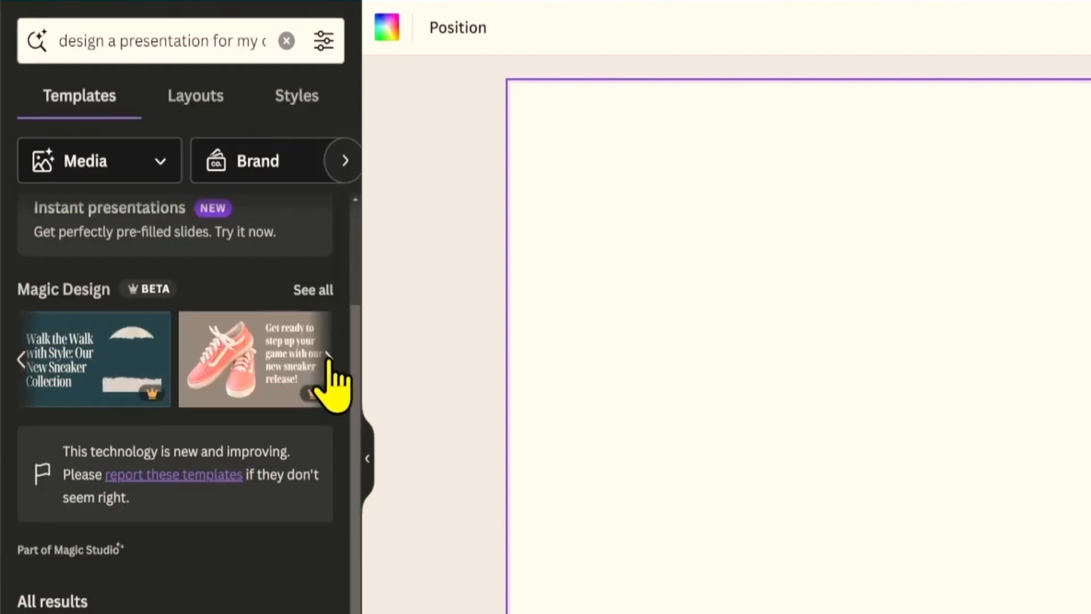
pyautogui.click(328, 359)
pyautogui.click(330, 359)
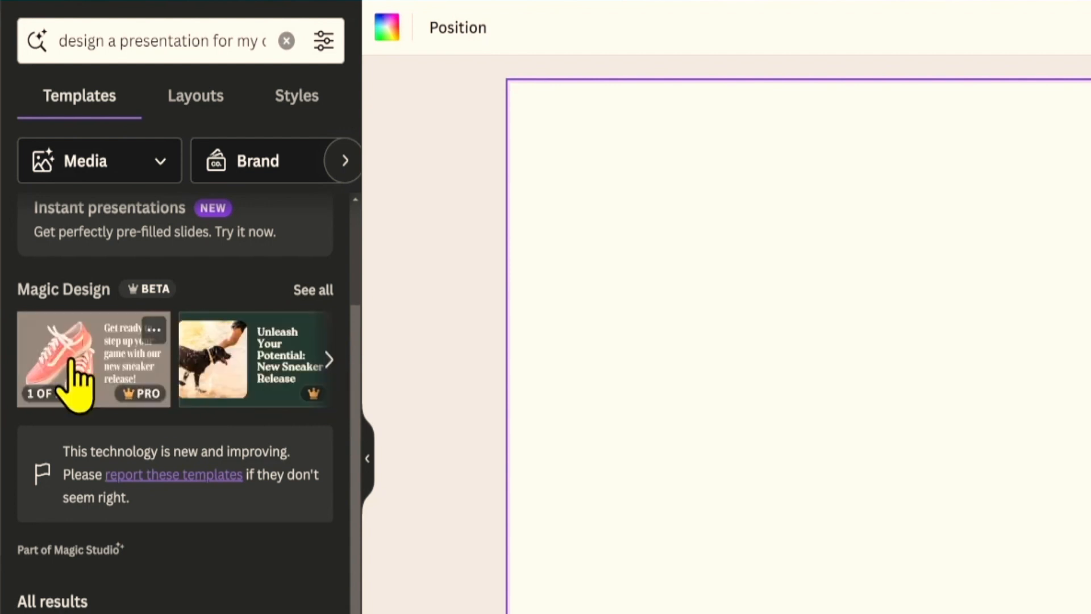
pyautogui.click(104, 375)
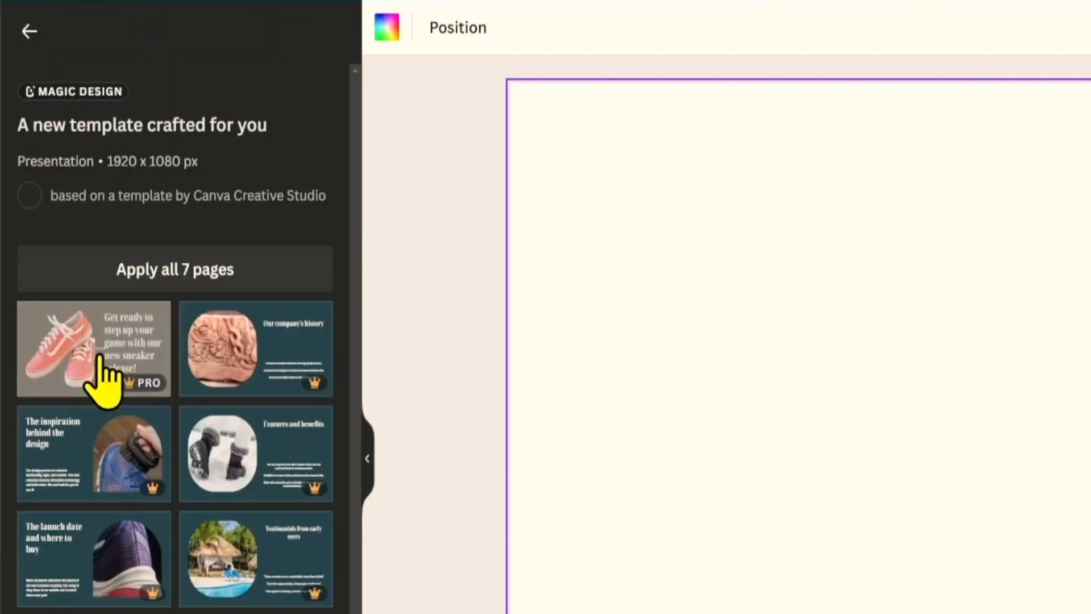
pyautogui.click(199, 268)
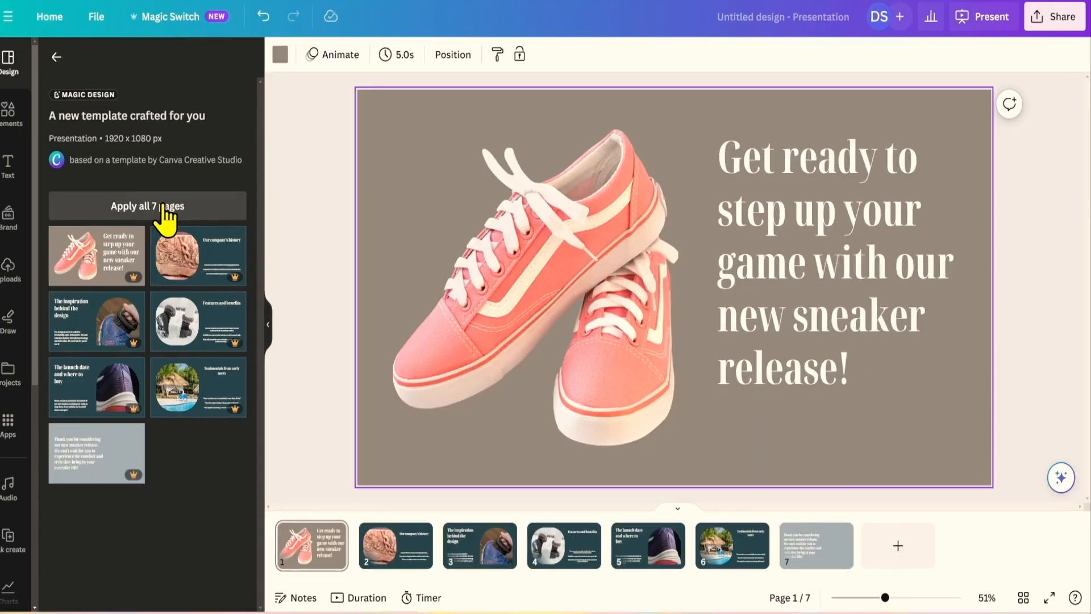
# Review the sneaker slides, checking the title slide's shoe image and headline, then slide 3.
pyautogui.scroll(-1, 215, 264)
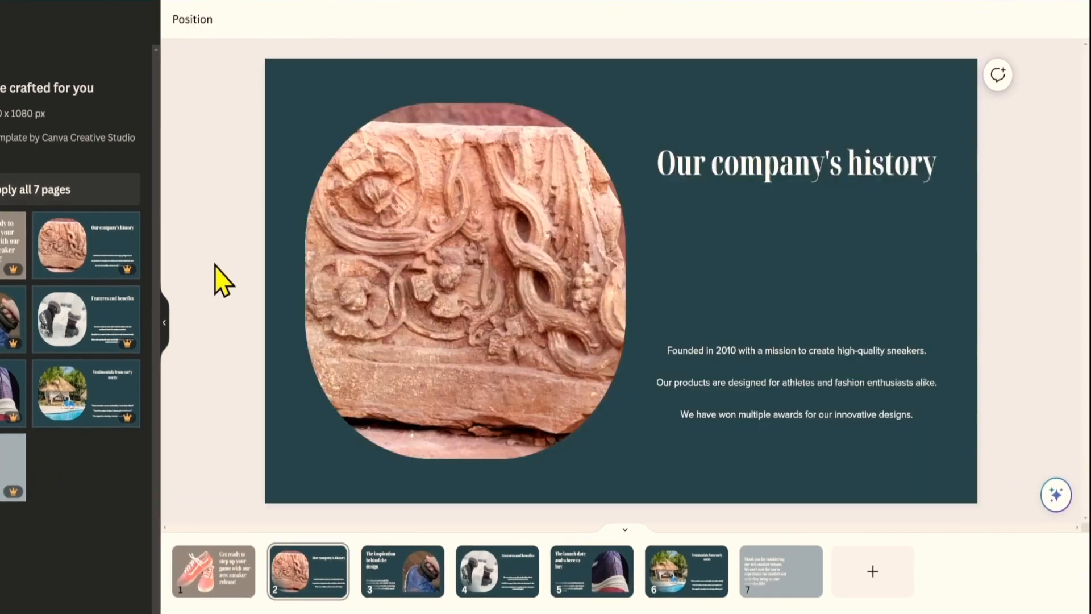
pyautogui.scroll(-1, 218, 279)
pyautogui.scroll(-3, 218, 278)
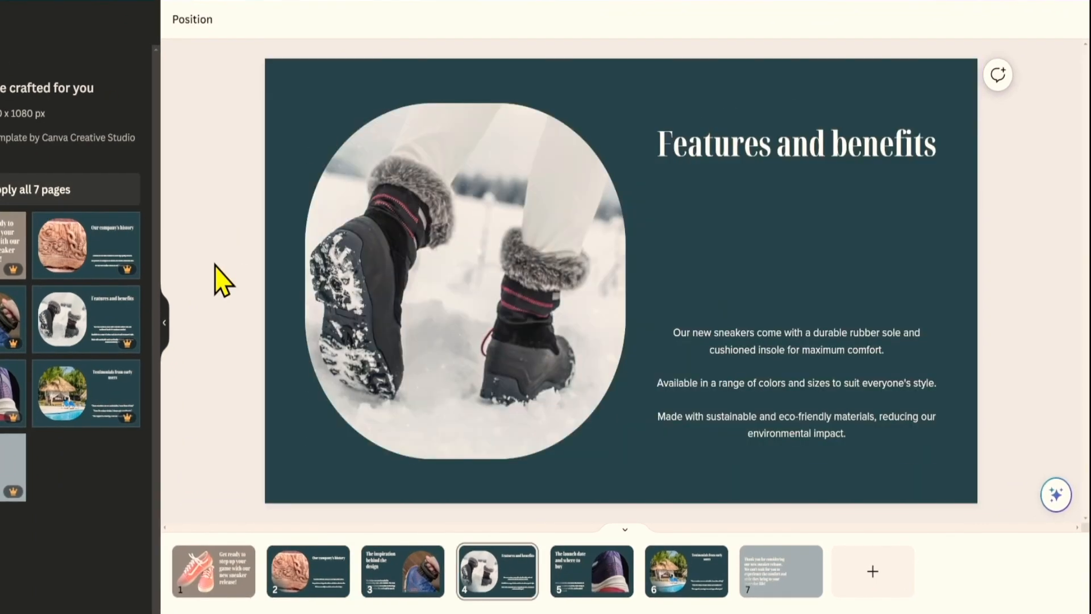
pyautogui.scroll(-1, 222, 280)
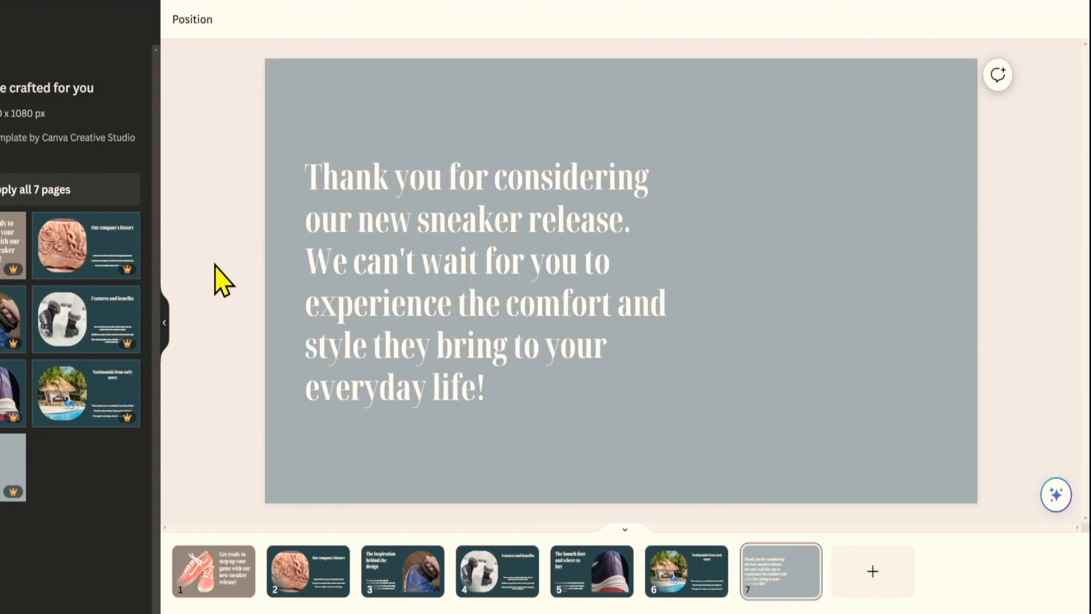
pyautogui.scroll(3, 221, 279)
pyautogui.scroll(1, 222, 280)
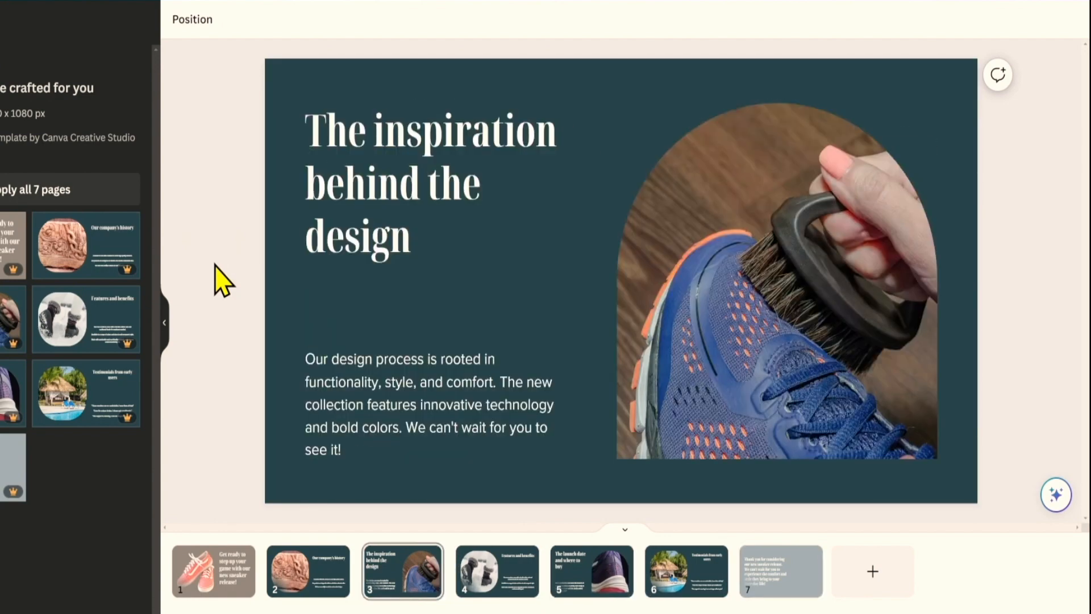
pyautogui.scroll(2, 221, 280)
pyautogui.click(445, 343)
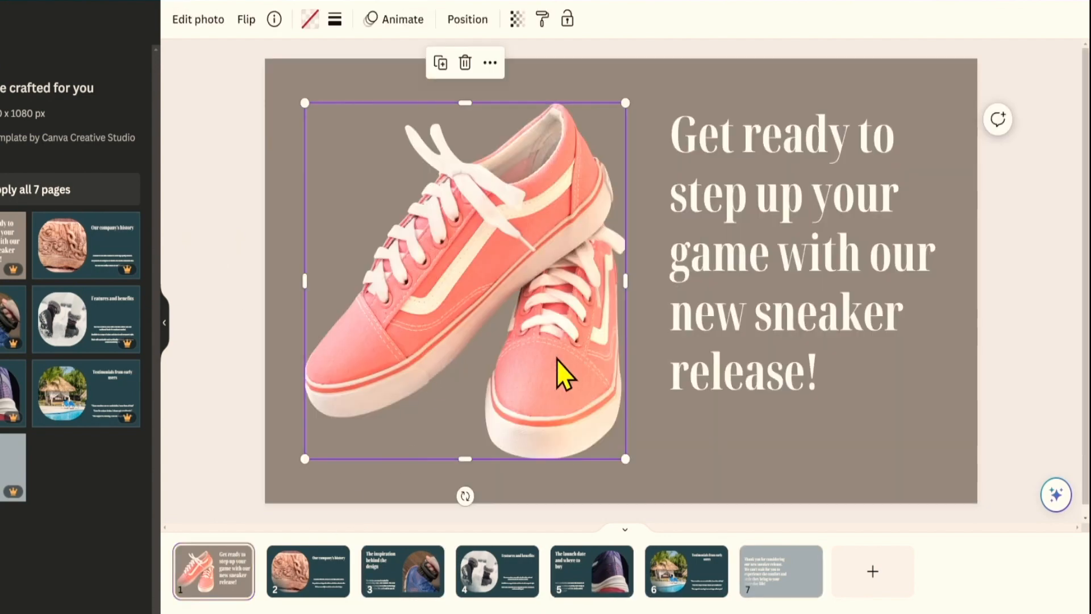
pyautogui.click(703, 295)
pyautogui.click(410, 585)
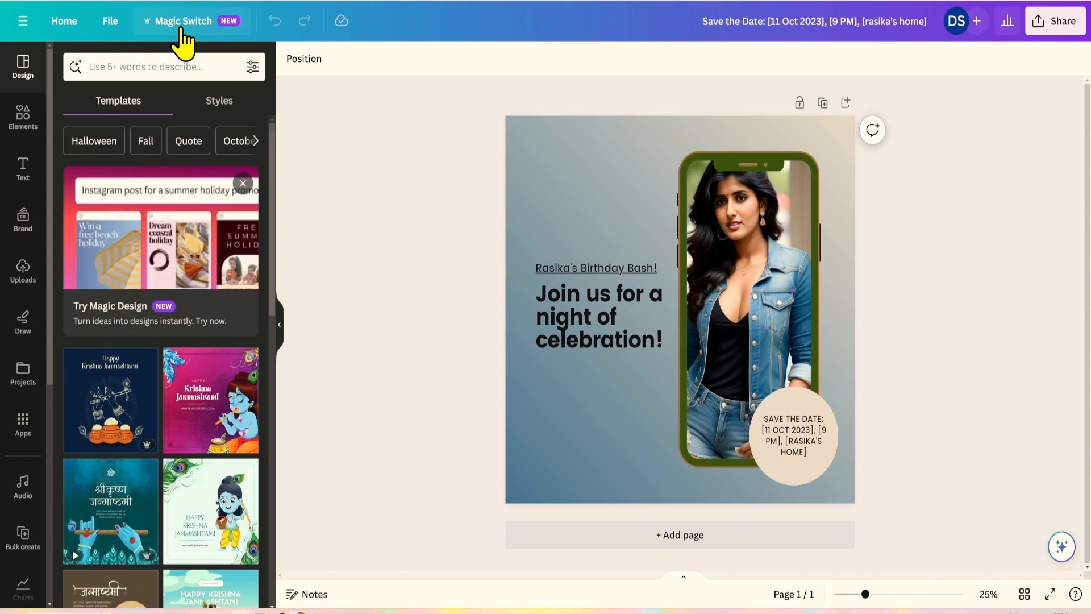
# Use Magic Switch to make an Instagram Story sized copy of the invitation and open it.
pyautogui.click(182, 41)
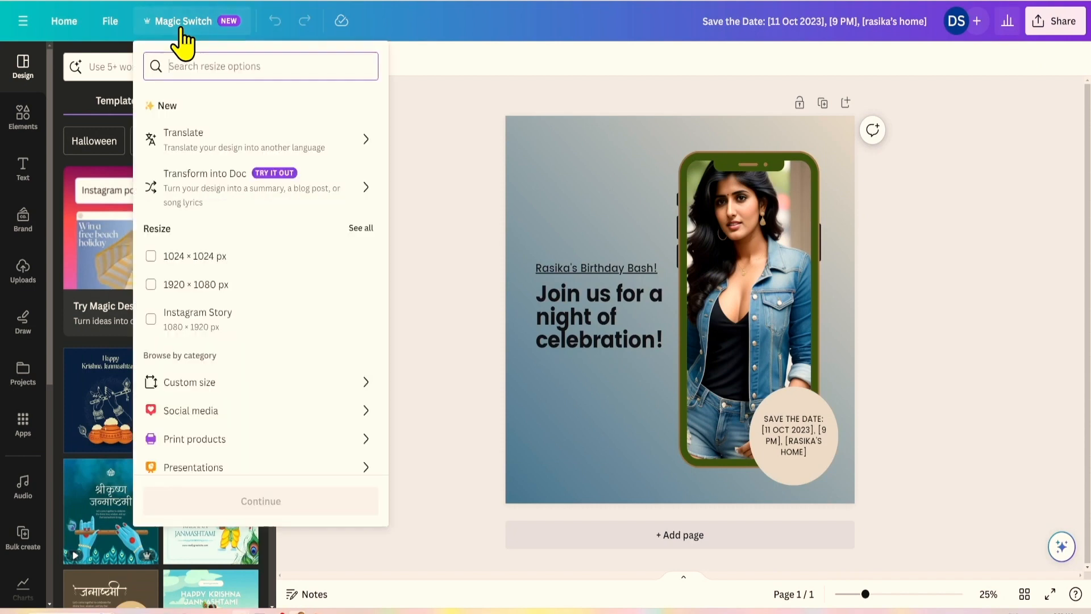
pyautogui.scroll(-2, 229, 142)
pyautogui.scroll(2, 228, 196)
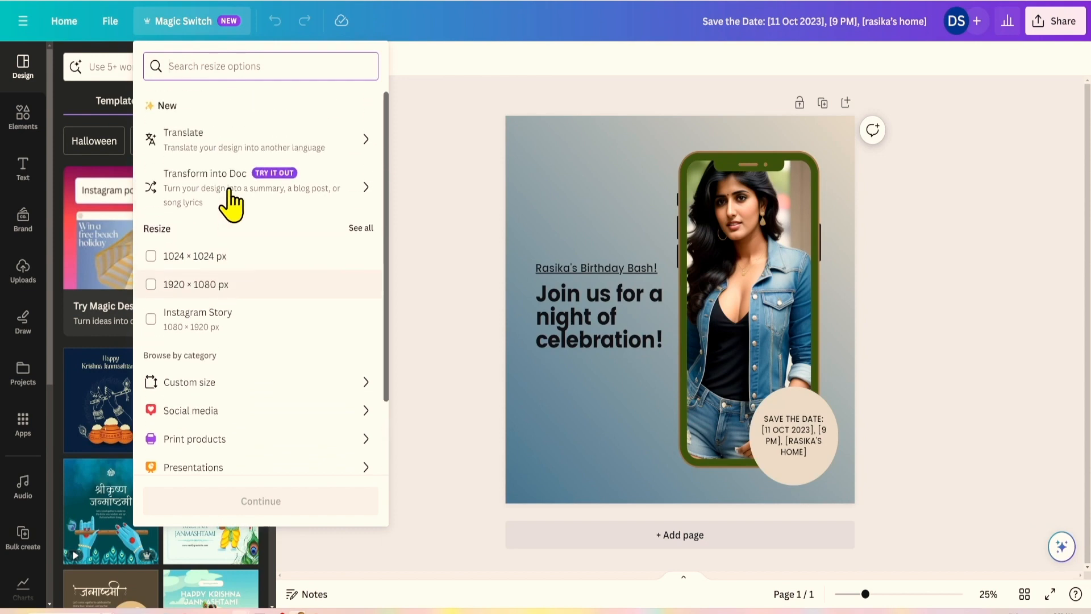
pyautogui.scroll(-2, 228, 281)
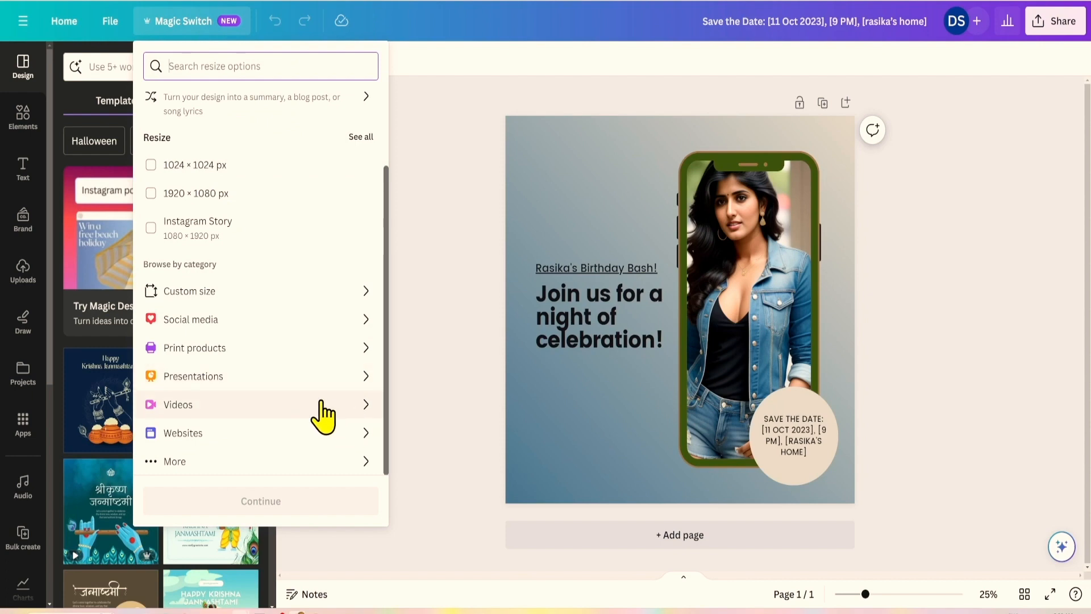
pyautogui.click(362, 319)
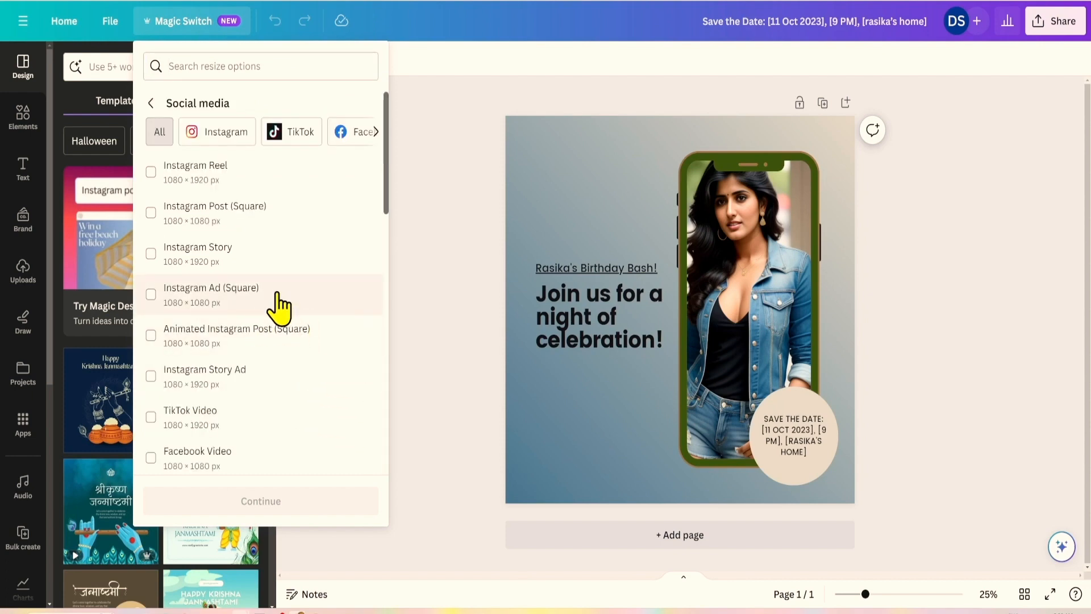
pyautogui.click(155, 254)
pyautogui.click(225, 506)
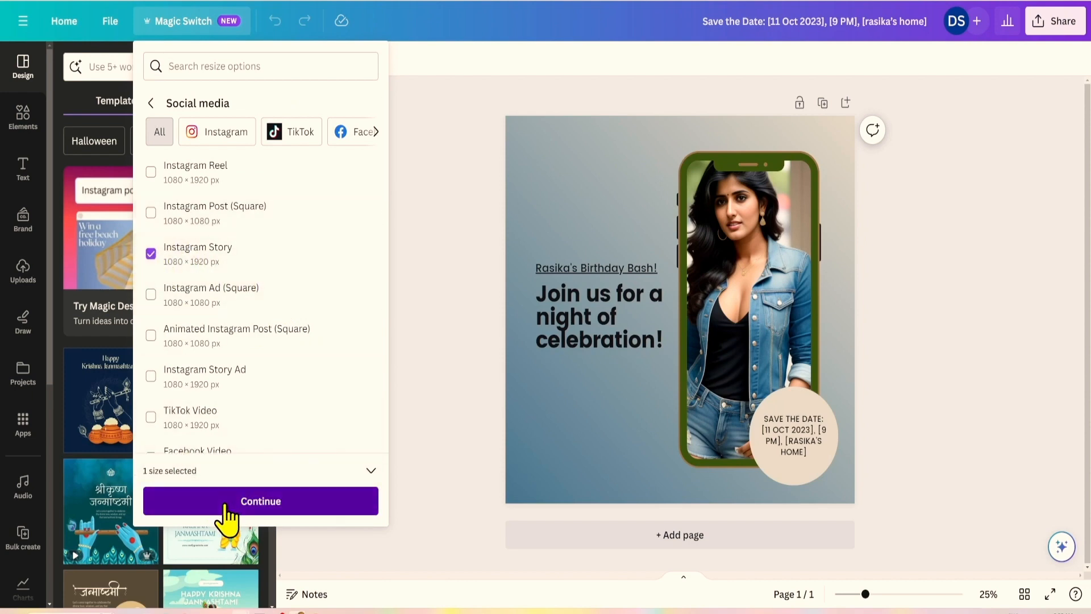
pyautogui.click(277, 333)
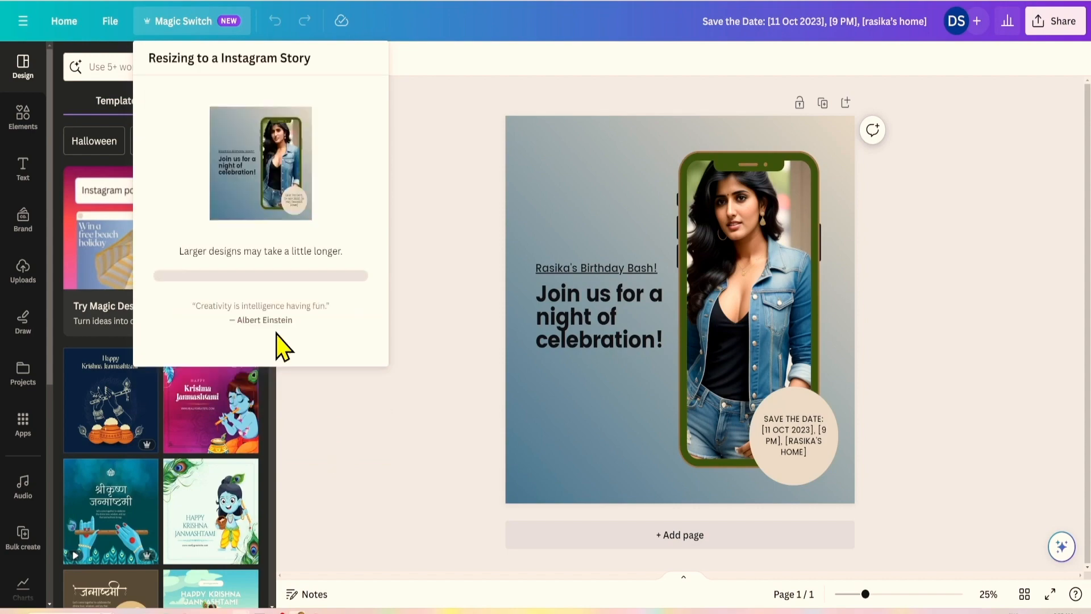
pyautogui.click(287, 203)
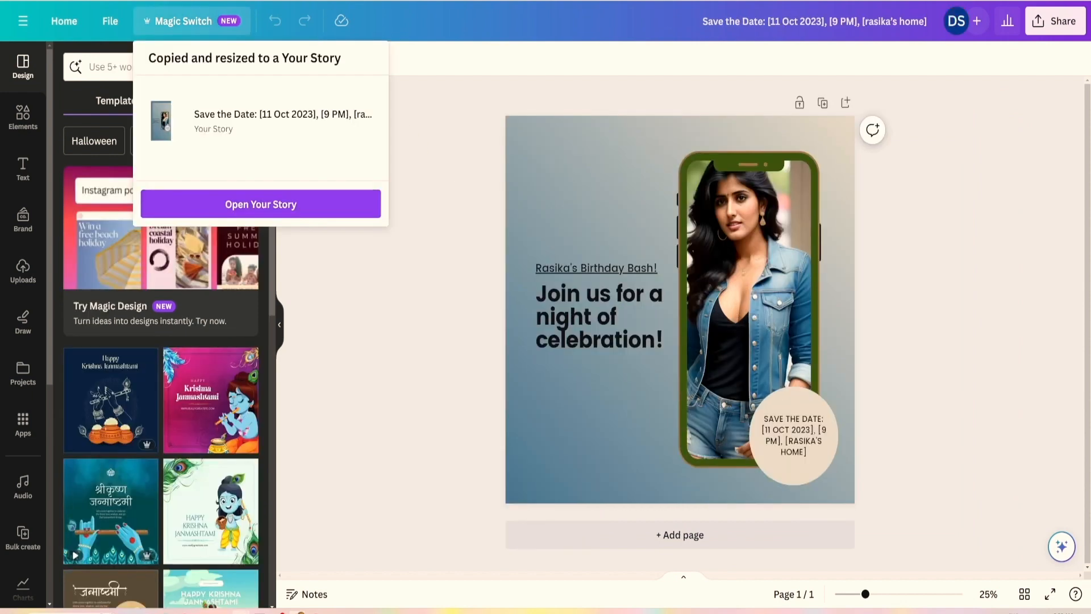
pyautogui.click(178, 21)
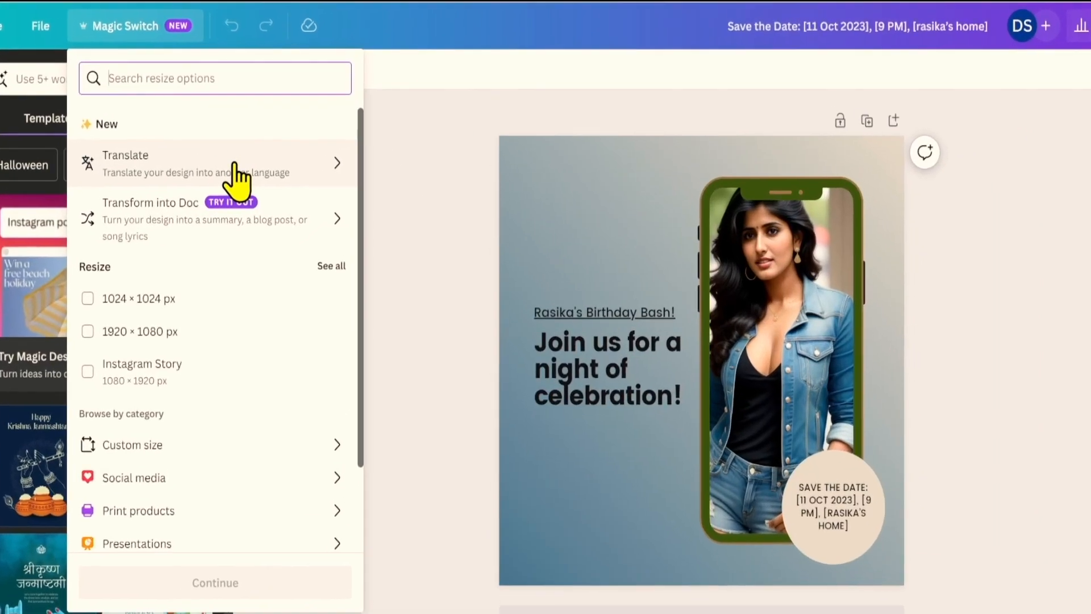
# Translate a copy of the birthday invitation into Hindi and open the translated version.
pyautogui.click(235, 173)
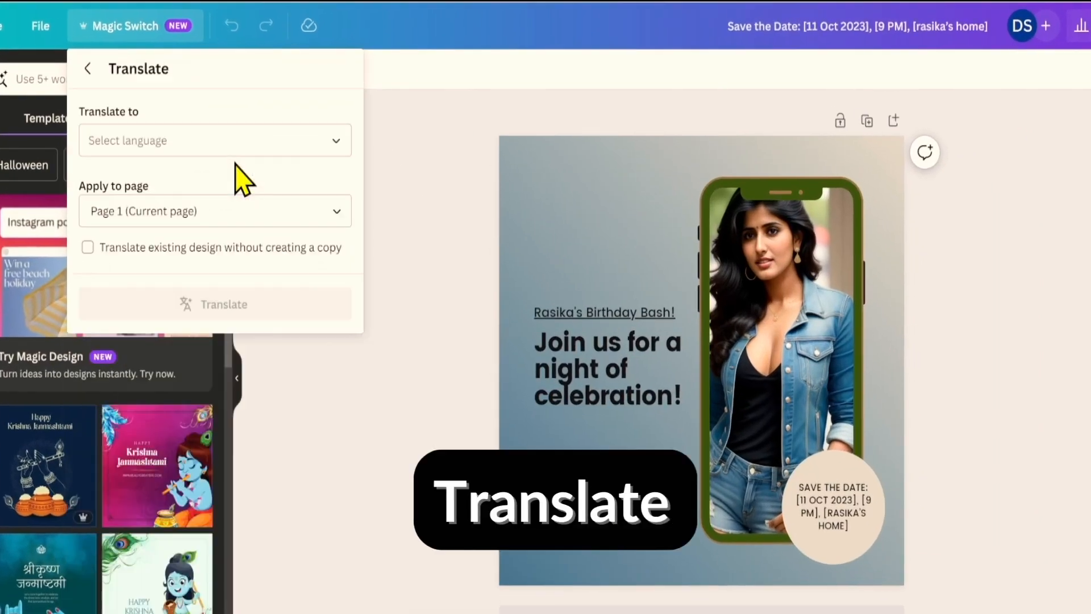
pyautogui.click(154, 142)
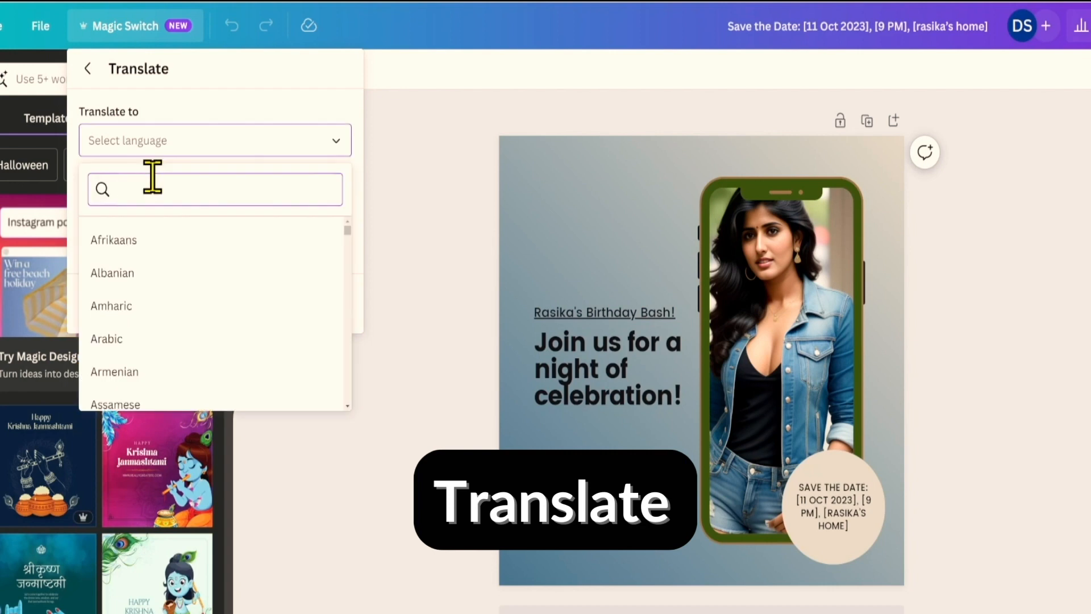
pyautogui.write('hindi')
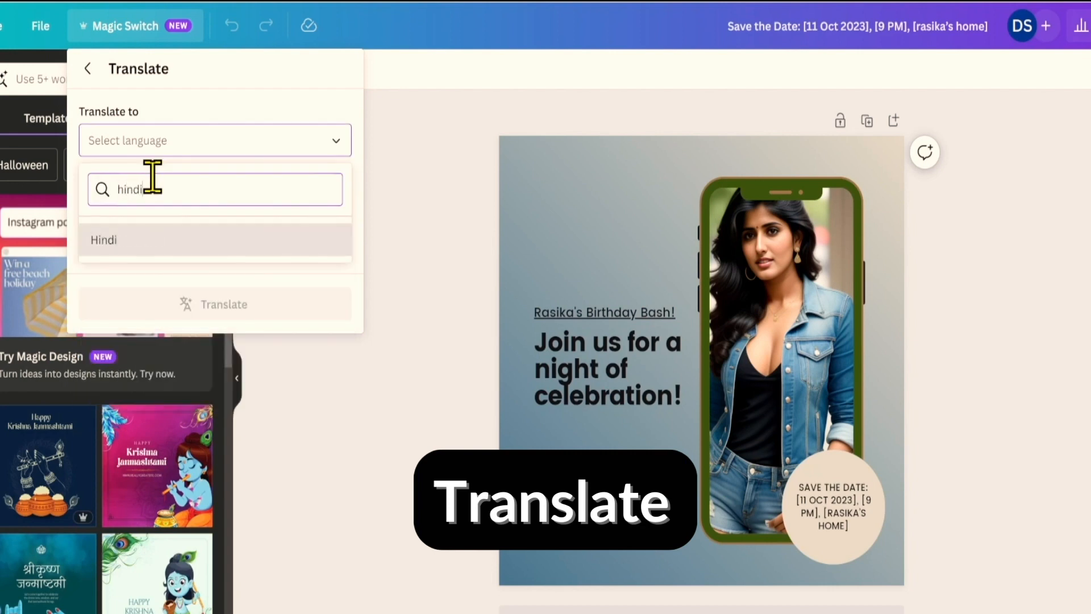
pyautogui.click(157, 234)
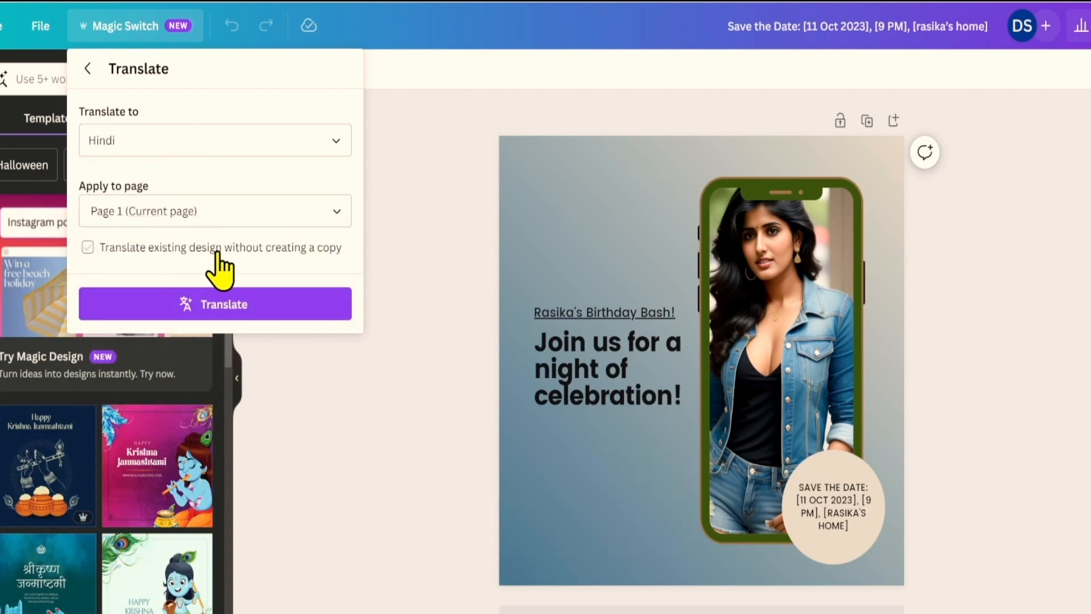
pyautogui.click(210, 307)
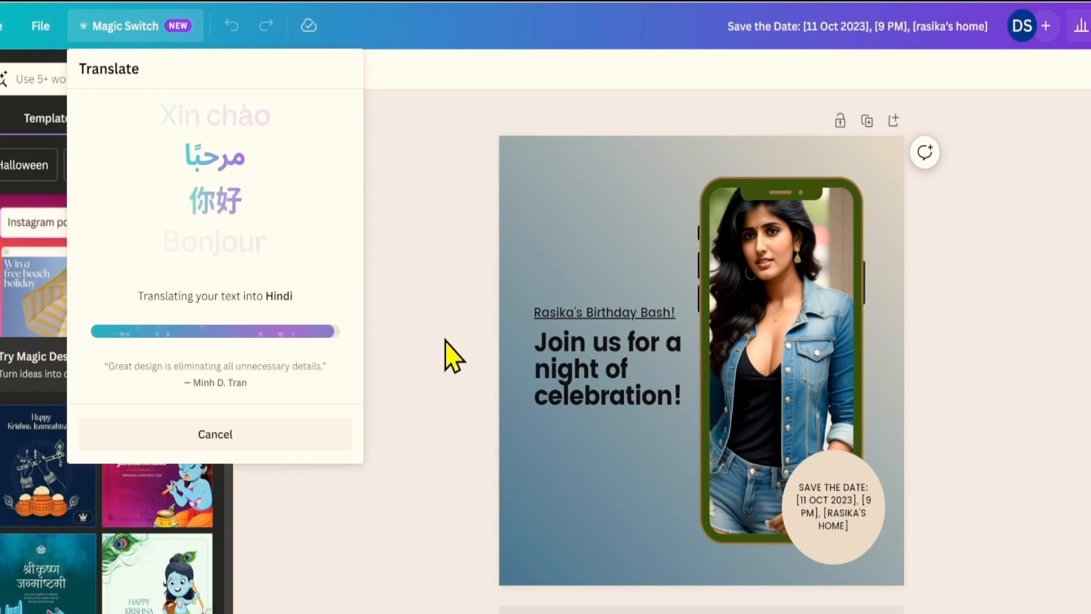
pyautogui.click(280, 244)
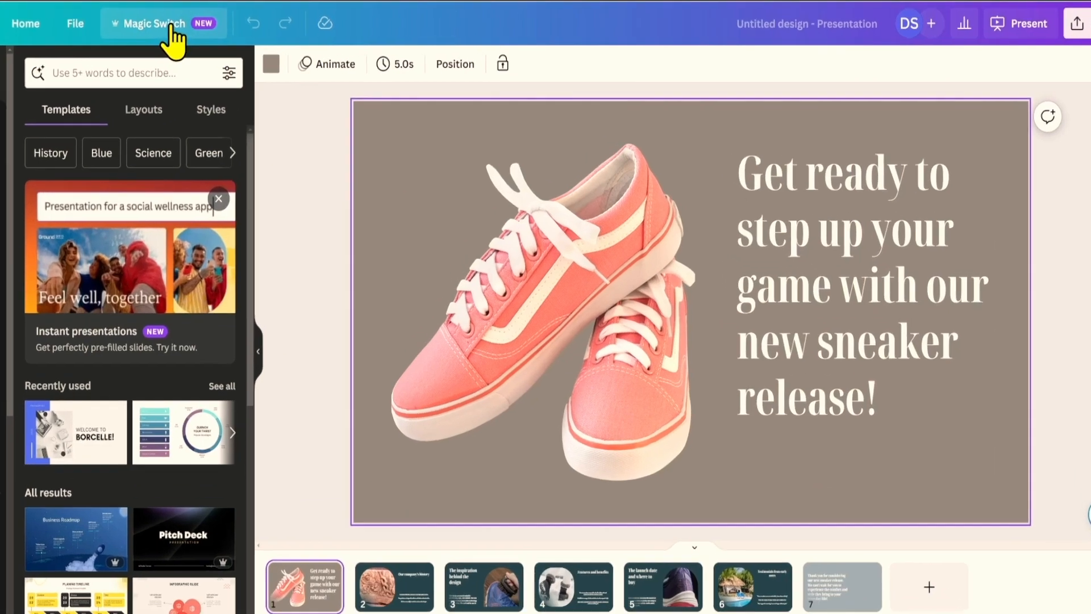
# Turn the sneaker presentation into a Summary Doc and open the new document.
pyautogui.click(170, 27)
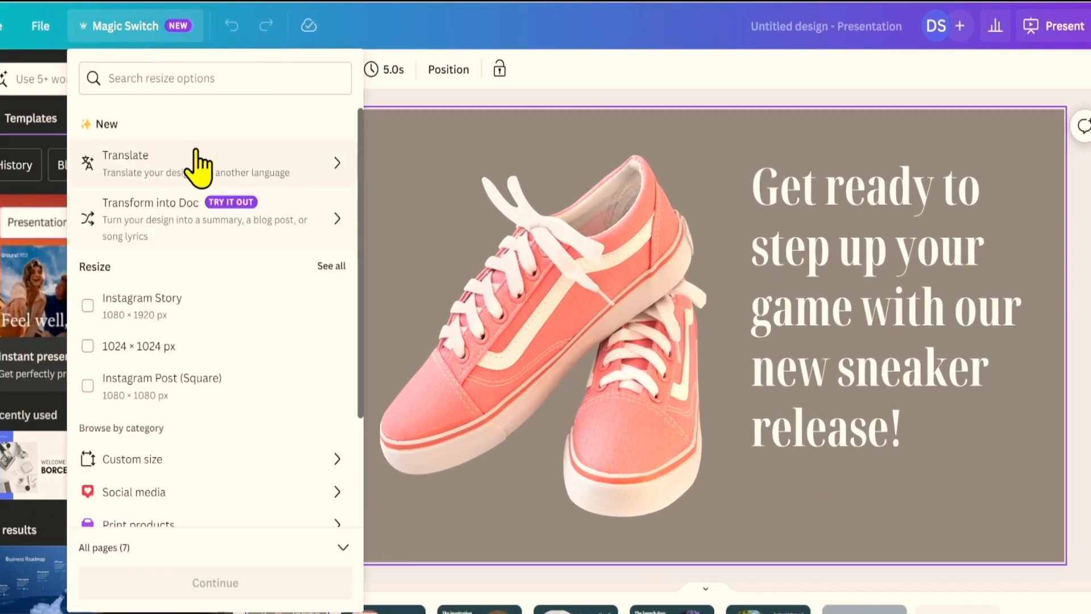
pyautogui.click(196, 233)
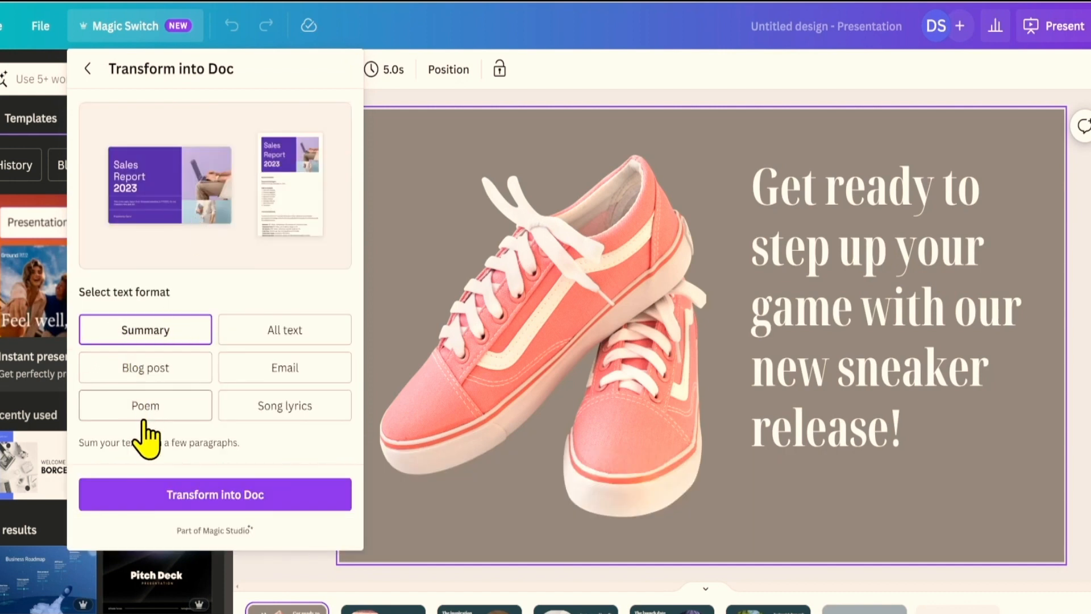
pyautogui.click(219, 501)
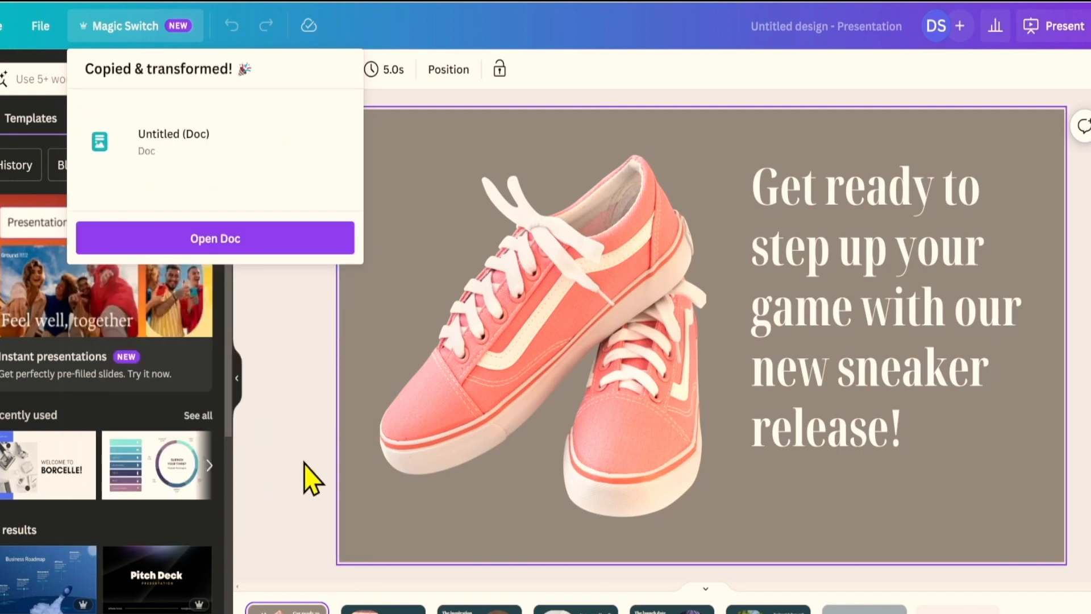
pyautogui.click(226, 224)
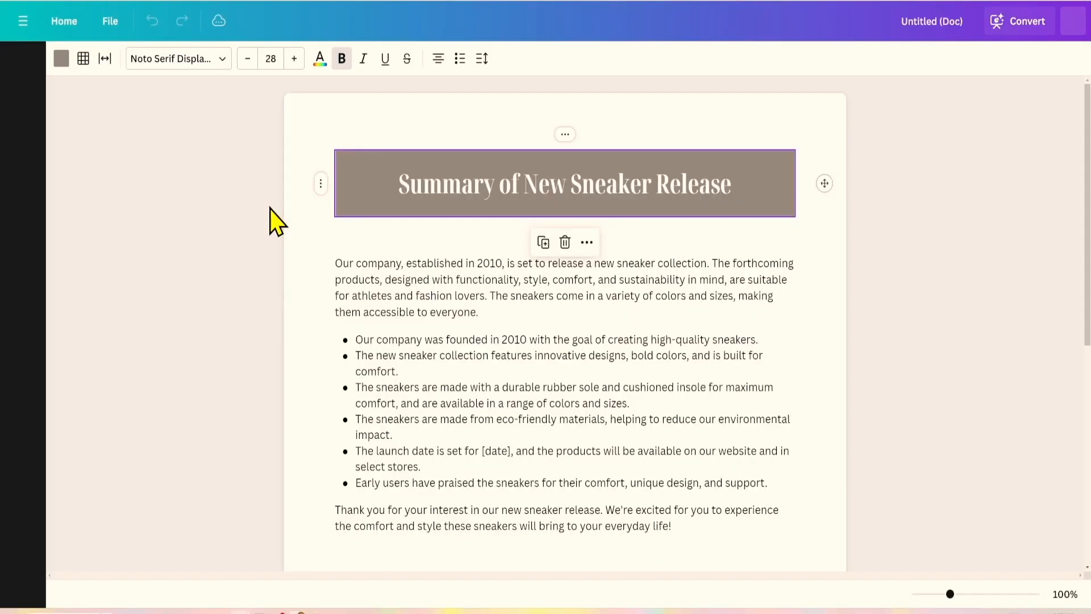
pyautogui.click(350, 203)
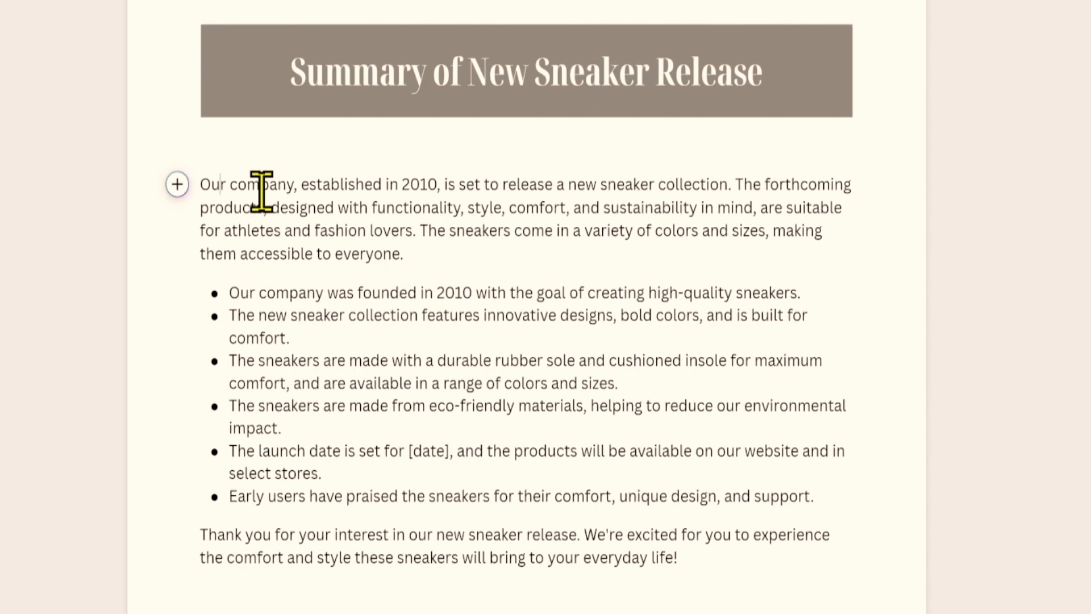
pyautogui.scroll(-2, 259, 195)
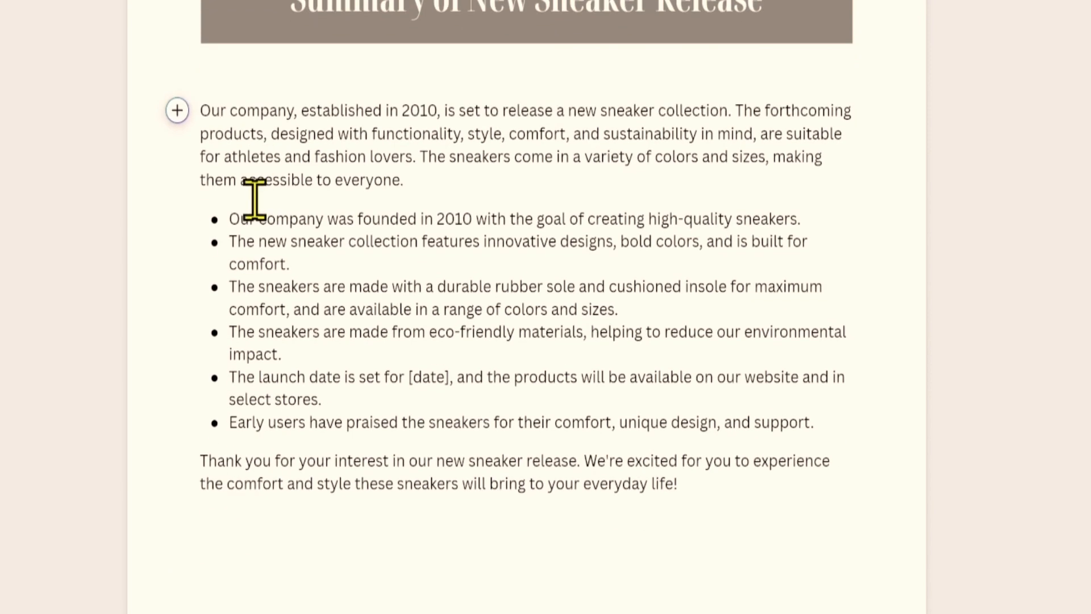
pyautogui.scroll(-5, 253, 200)
pyautogui.scroll(7, 252, 200)
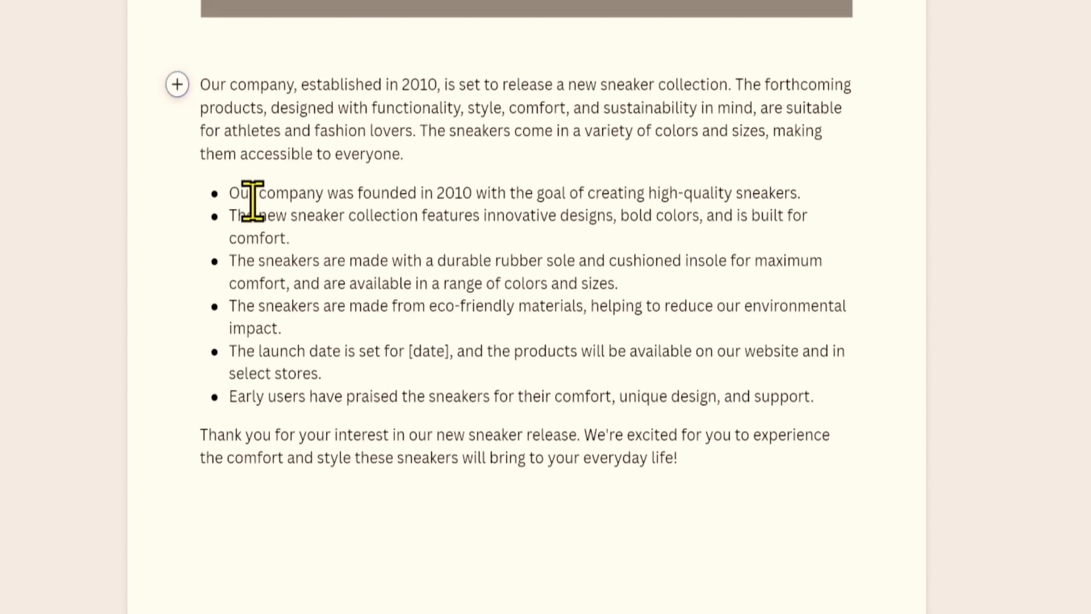
pyautogui.scroll(2, 252, 200)
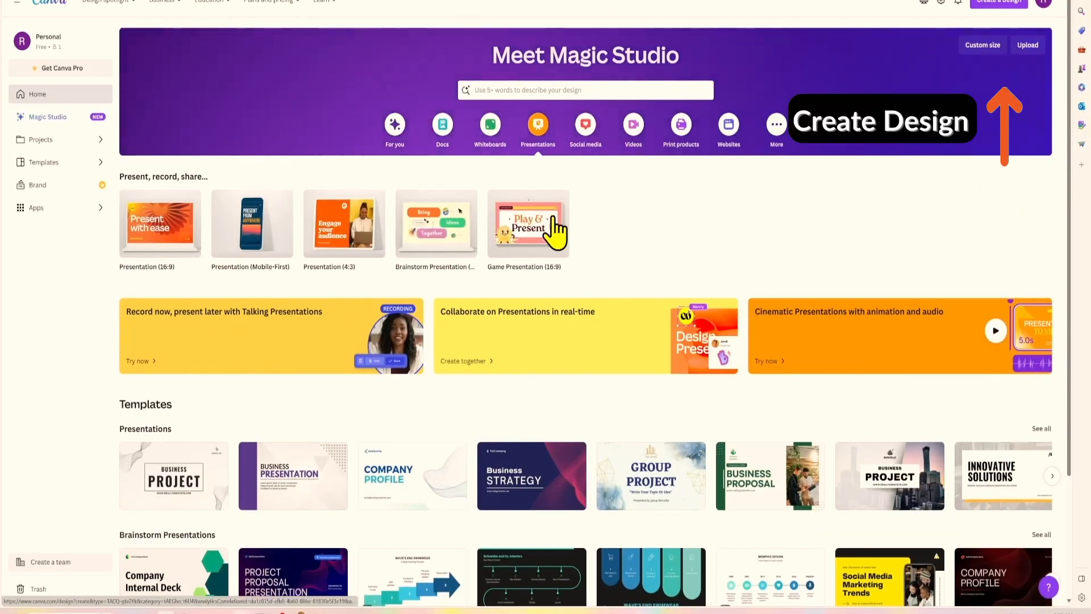
# Create a blank 16:9 presentation and launch the Magic Media app from Popular apps.
pyautogui.click(996, 5)
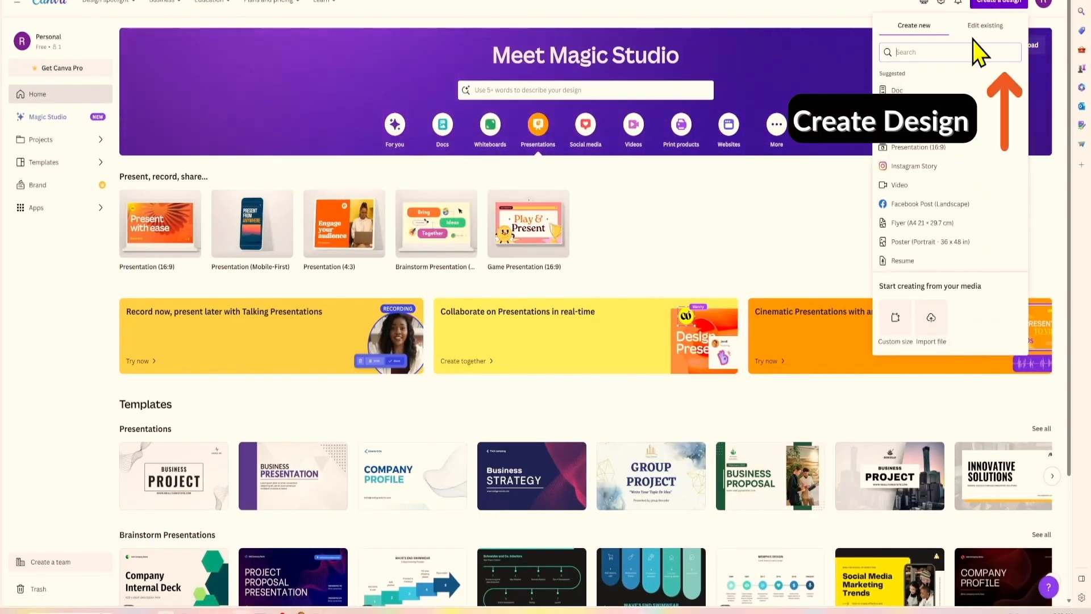
pyautogui.click(926, 147)
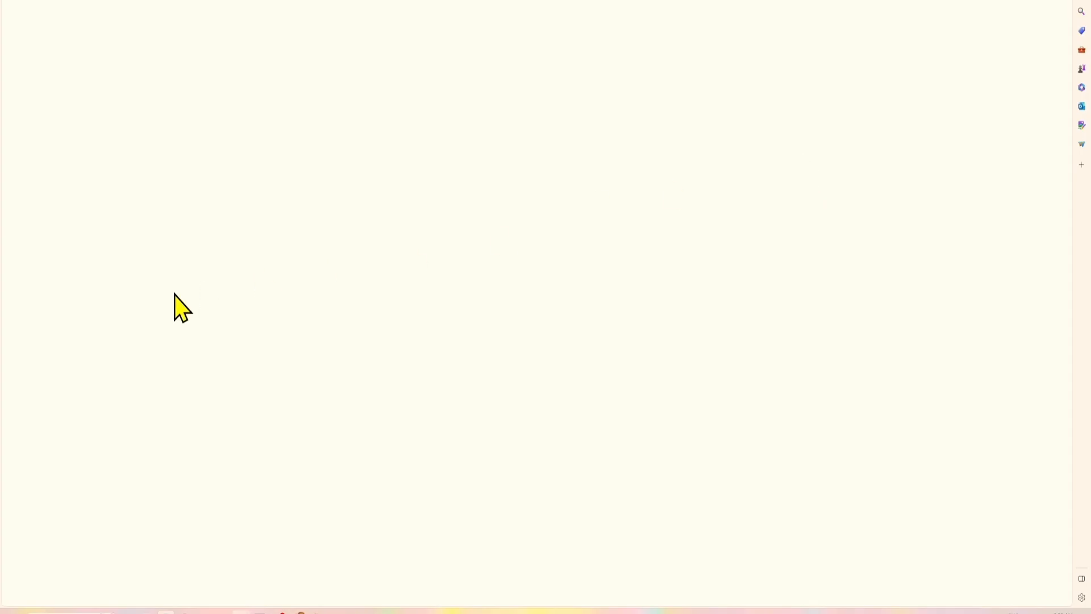
pyautogui.click(17, 265)
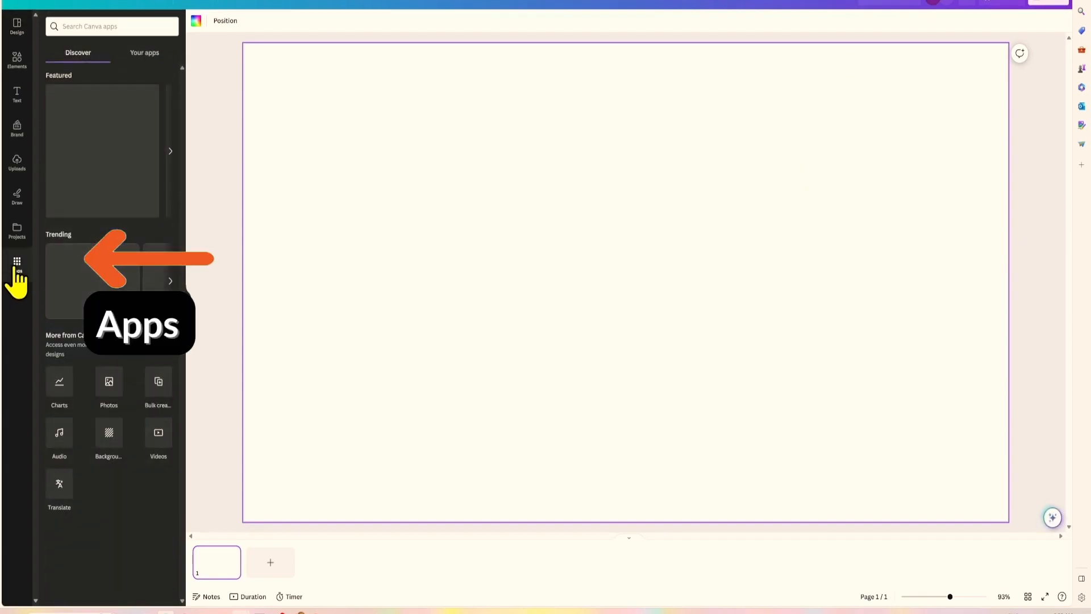
pyautogui.scroll(-10, 53, 336)
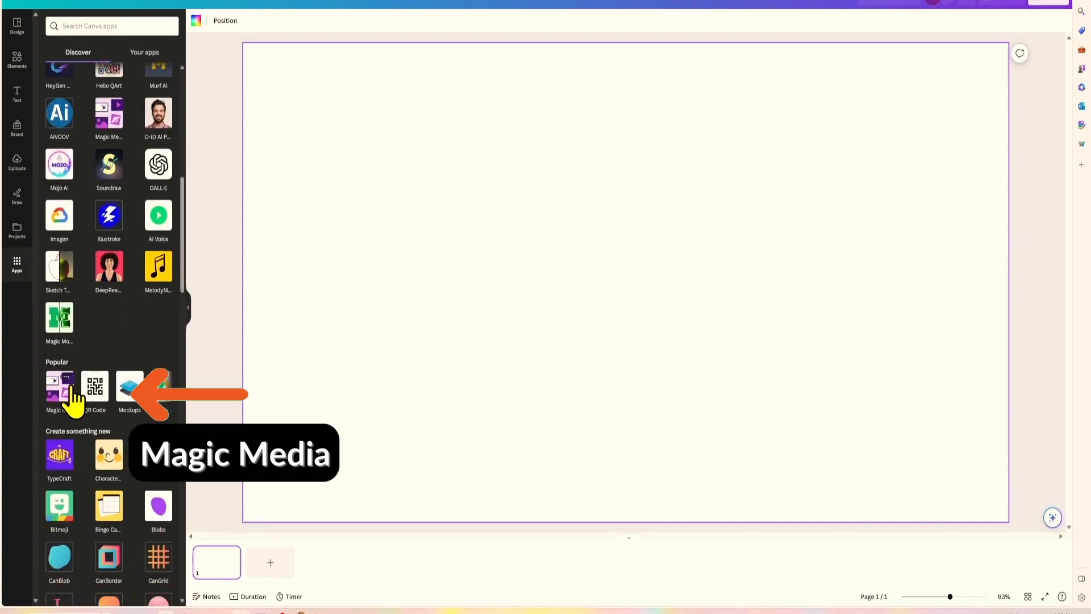
pyautogui.click(63, 387)
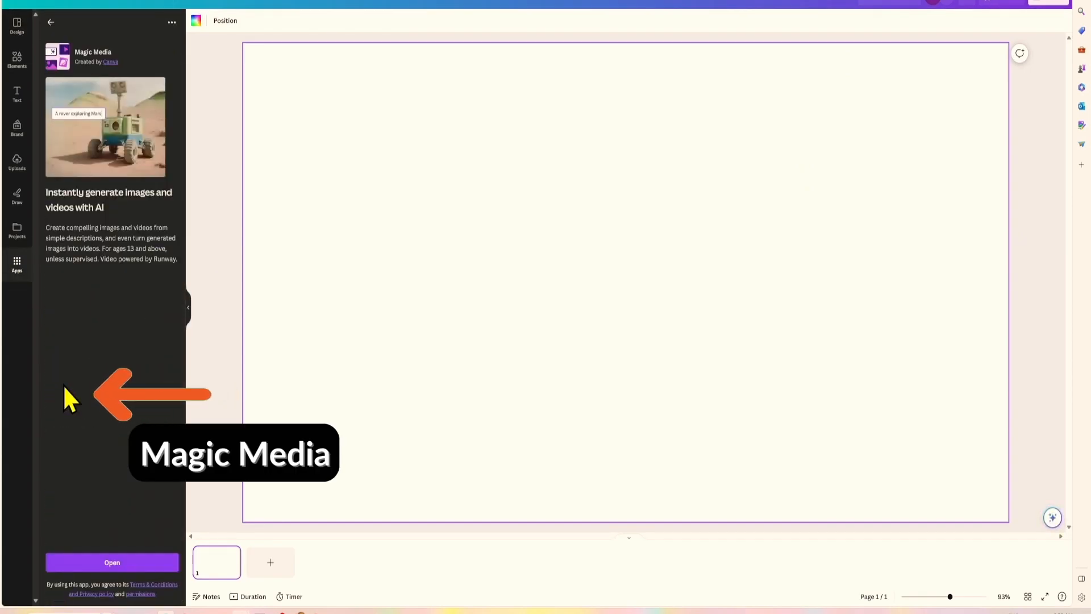
pyautogui.click(109, 574)
# Finish the prompt of a robot walking through Mumbai and generate images.
pyautogui.click(59, 119)
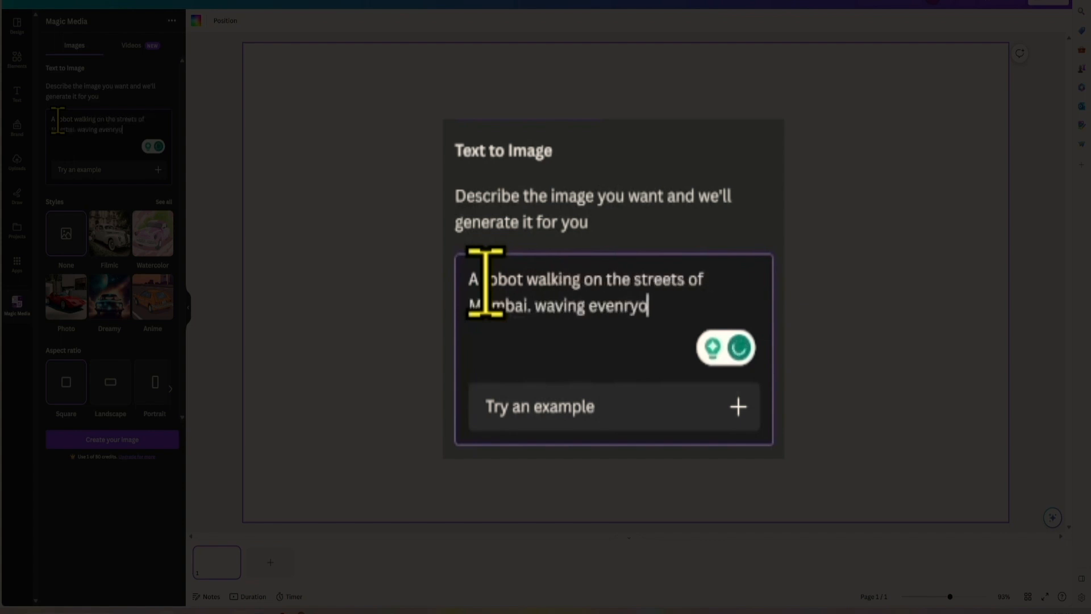
pyautogui.press('BackSpace')
pyautogui.write('ling')
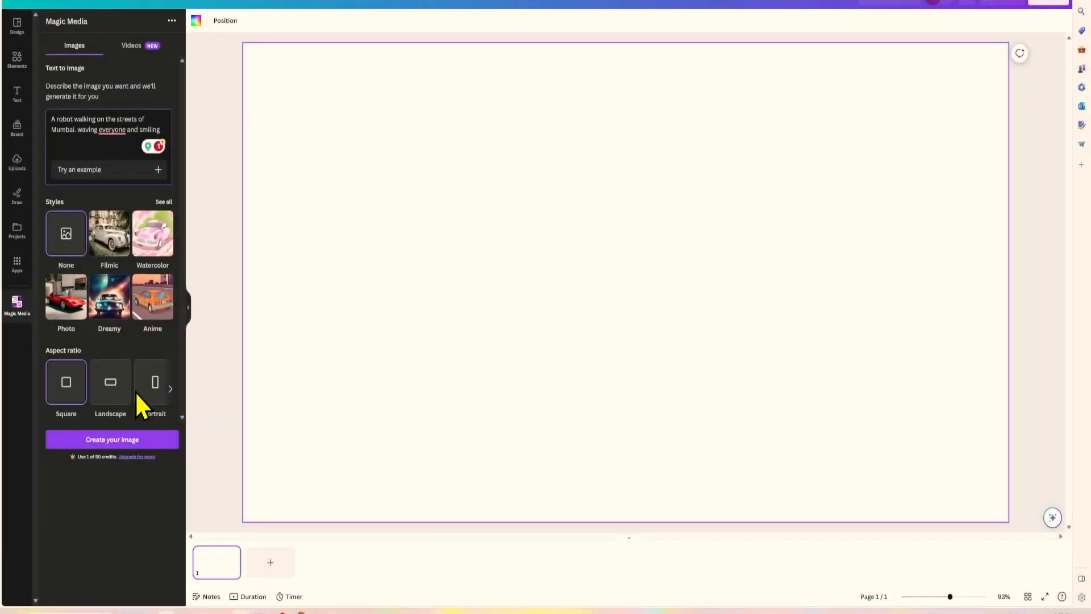
pyautogui.click(113, 441)
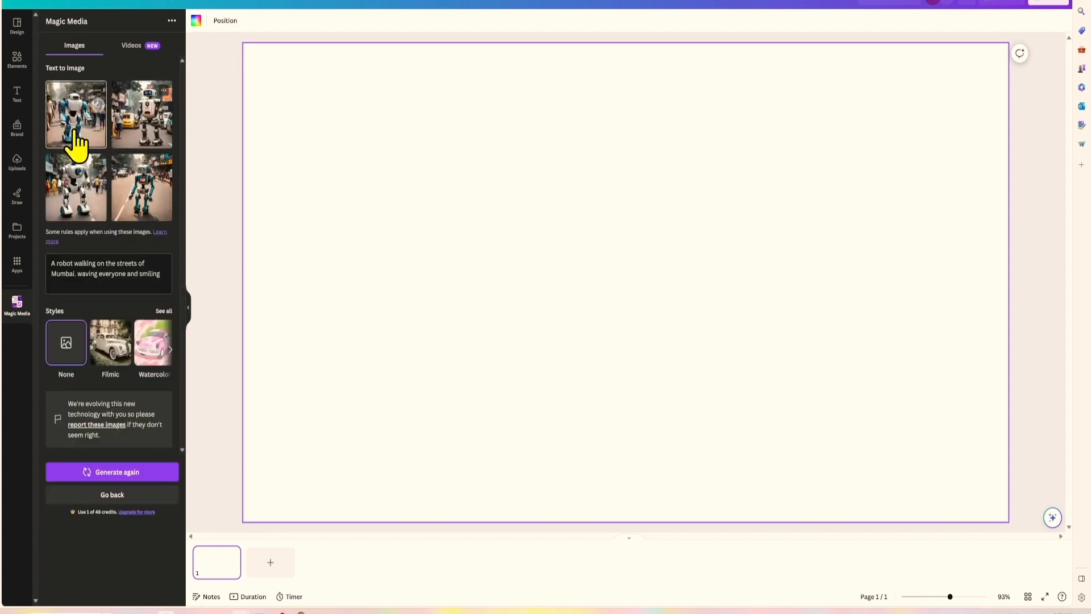
# Add five generated robot images to the page and move the newest one up-left.
pyautogui.click(85, 128)
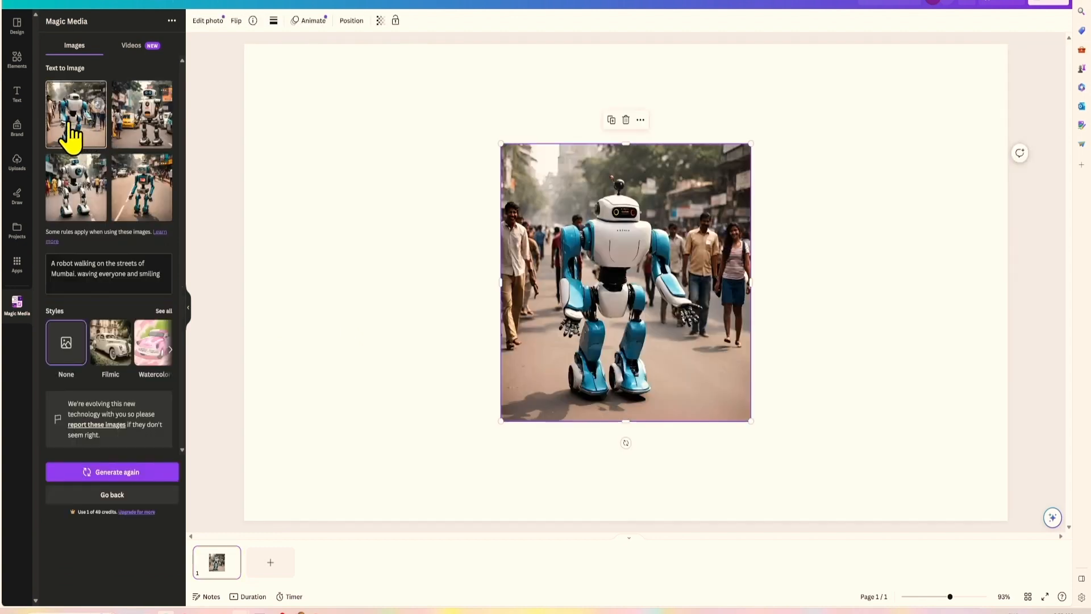
pyautogui.click(117, 124)
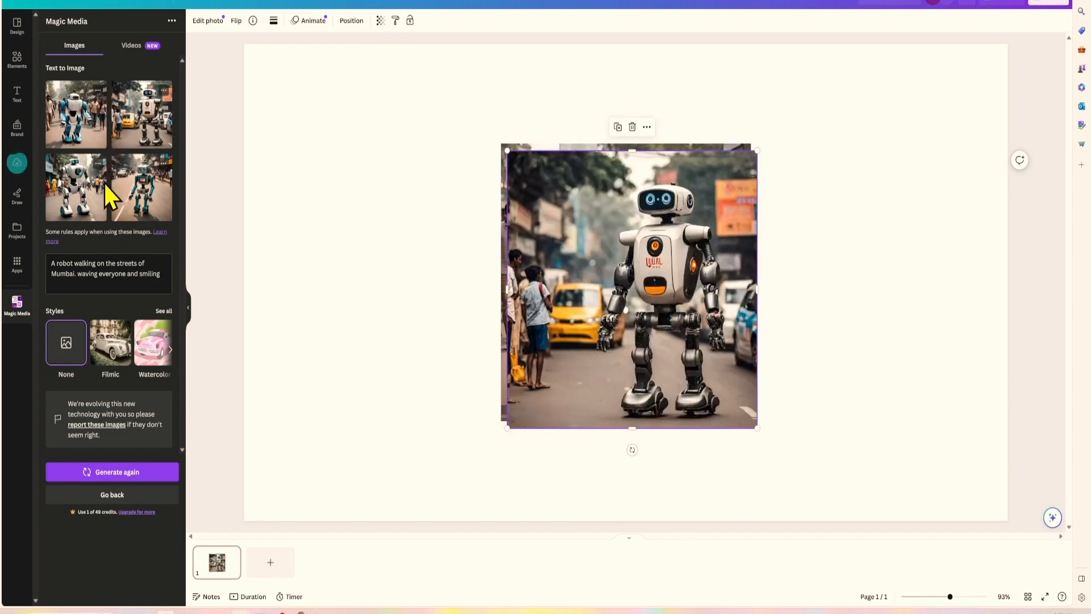
pyautogui.click(75, 193)
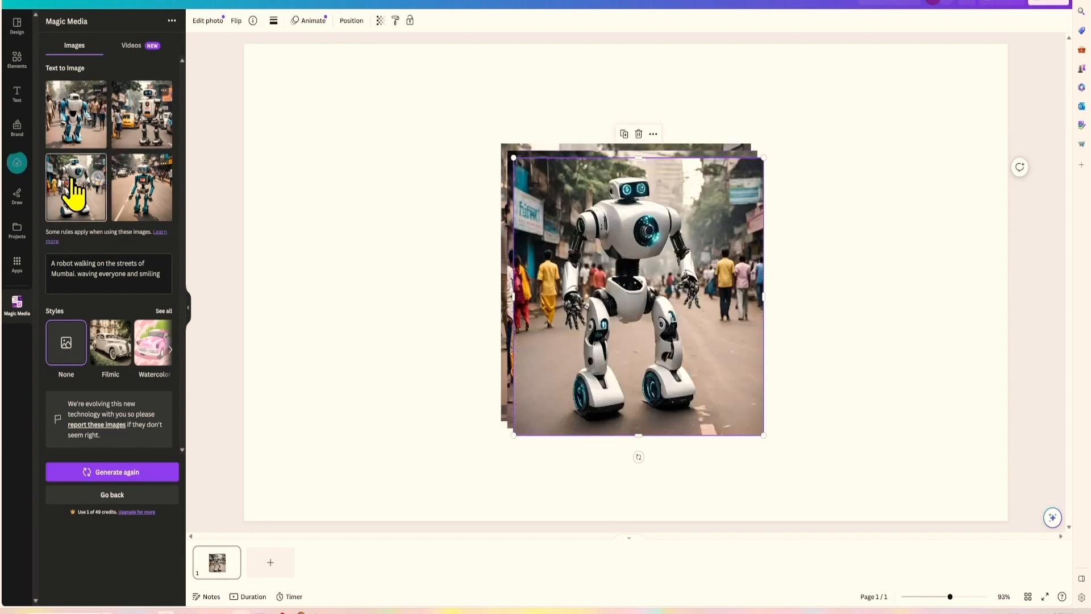
pyautogui.click(118, 203)
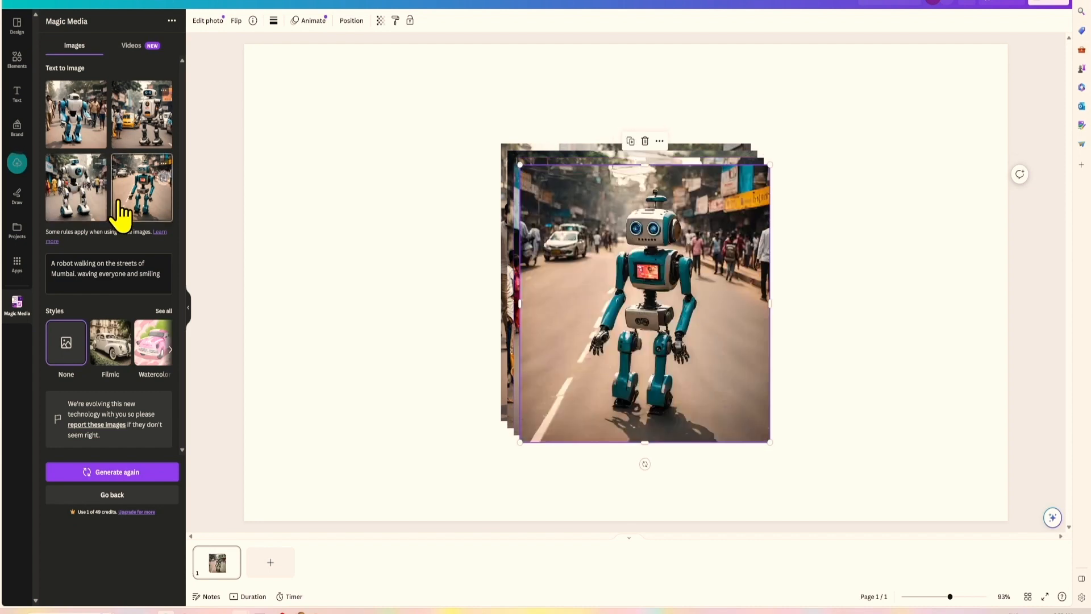
pyautogui.click(73, 122)
pyautogui.moveTo(612, 323); pyautogui.dragTo(458, 255)
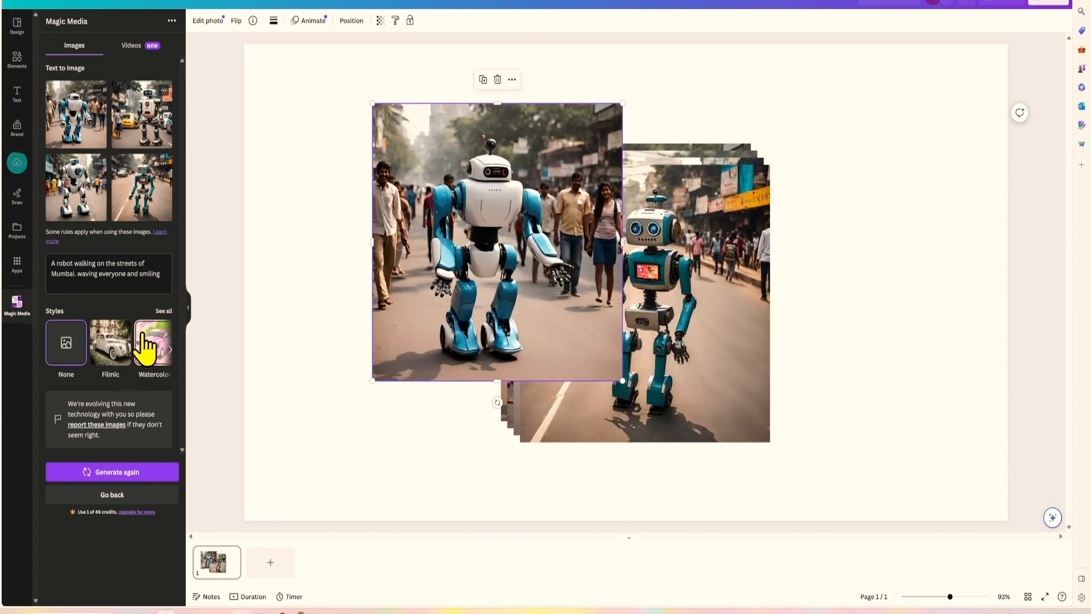
pyautogui.click(164, 312)
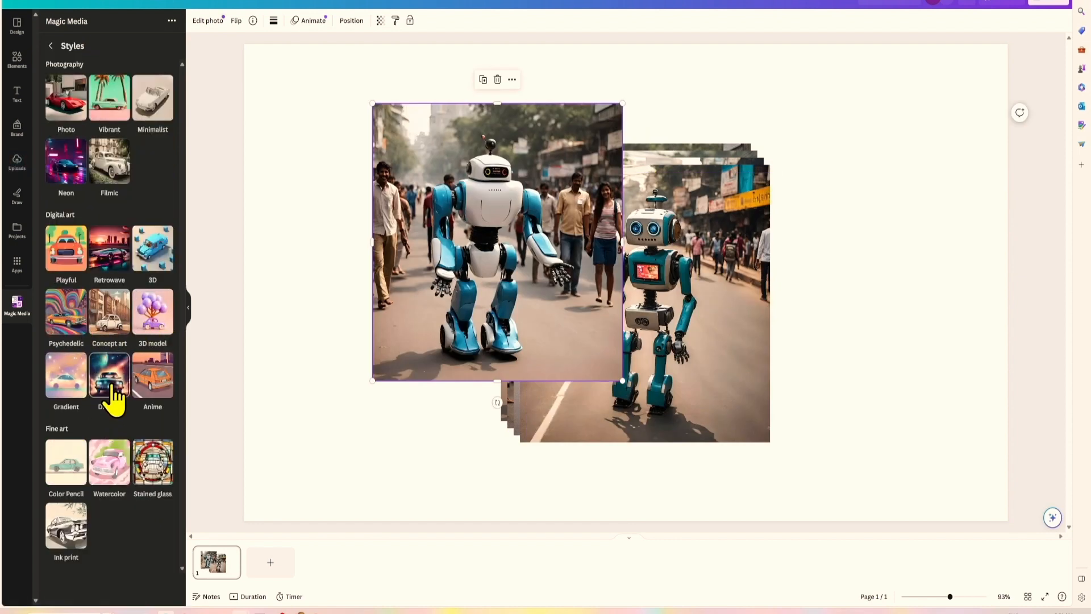
# Regenerate the robots in Dreamy style and place the orange robot on the page's right.
pyautogui.click(109, 377)
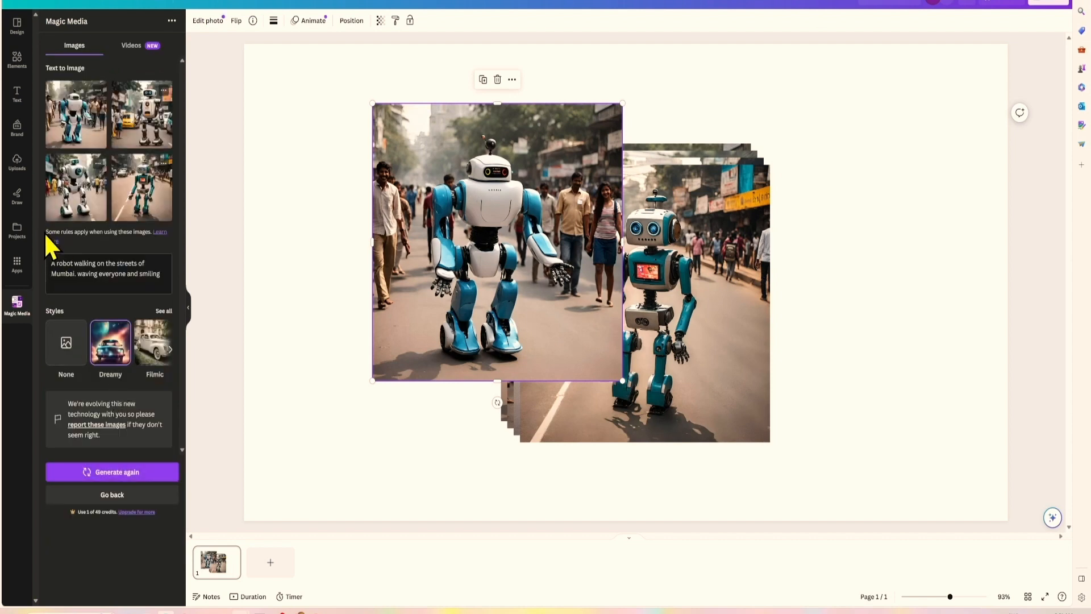
pyautogui.click(92, 473)
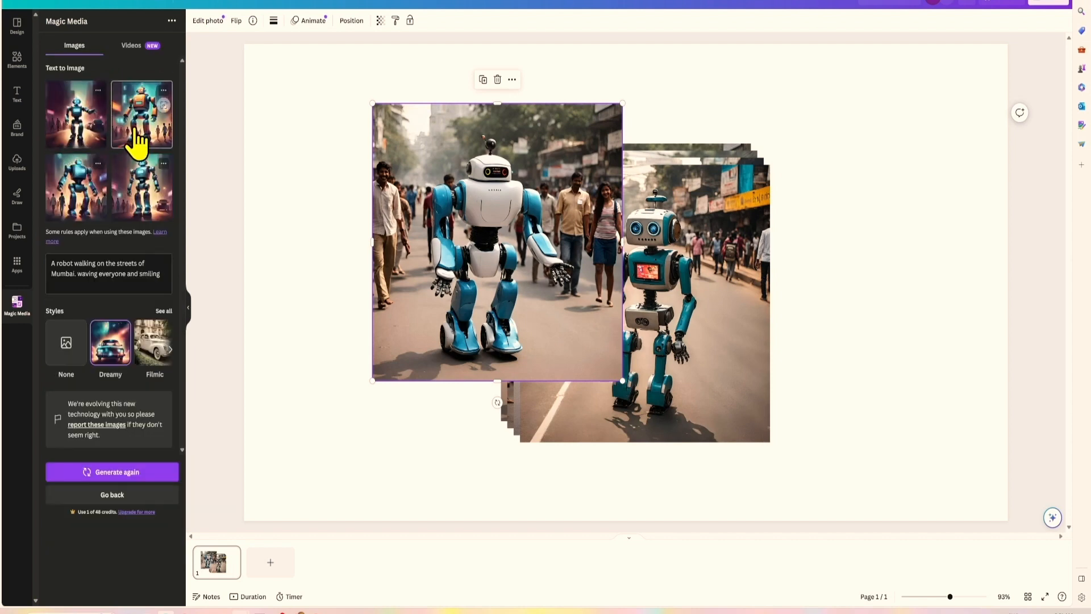
pyautogui.click(137, 142)
pyautogui.moveTo(608, 318); pyautogui.dragTo(670, 305)
pyautogui.click(71, 494)
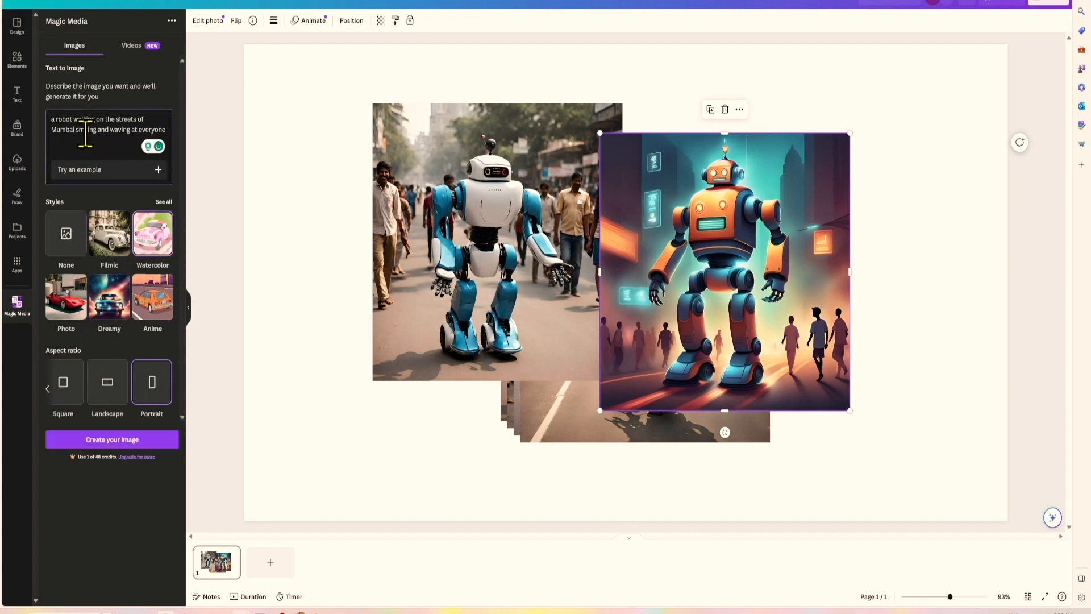
# Generate watercolor robot images and place one upper-left, overlapping the earlier photos.
pyautogui.click(103, 441)
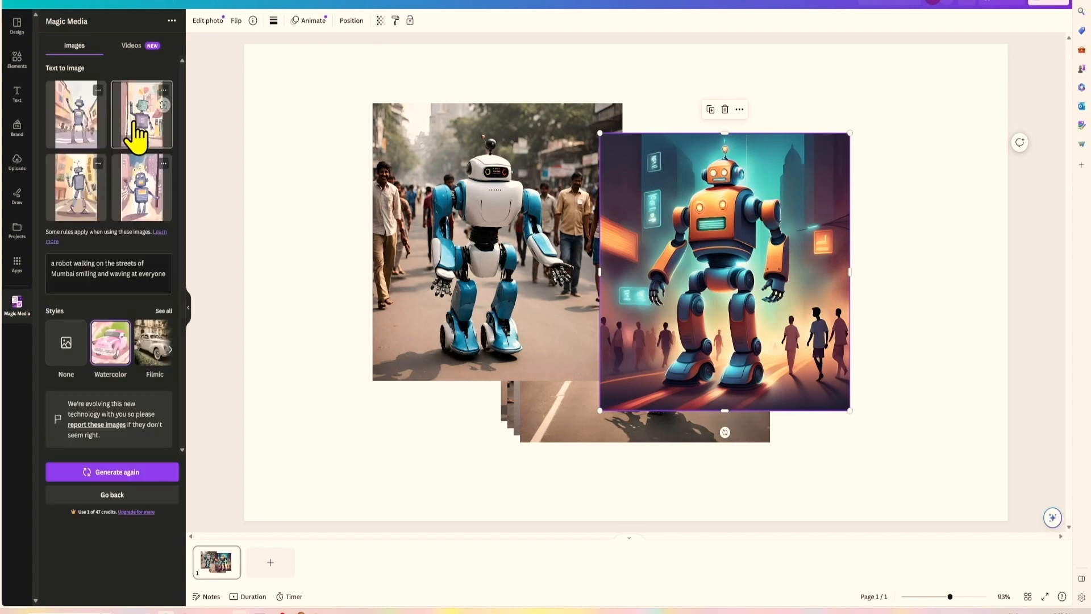
pyautogui.click(135, 126)
pyautogui.moveTo(623, 336); pyautogui.dragTo(465, 297)
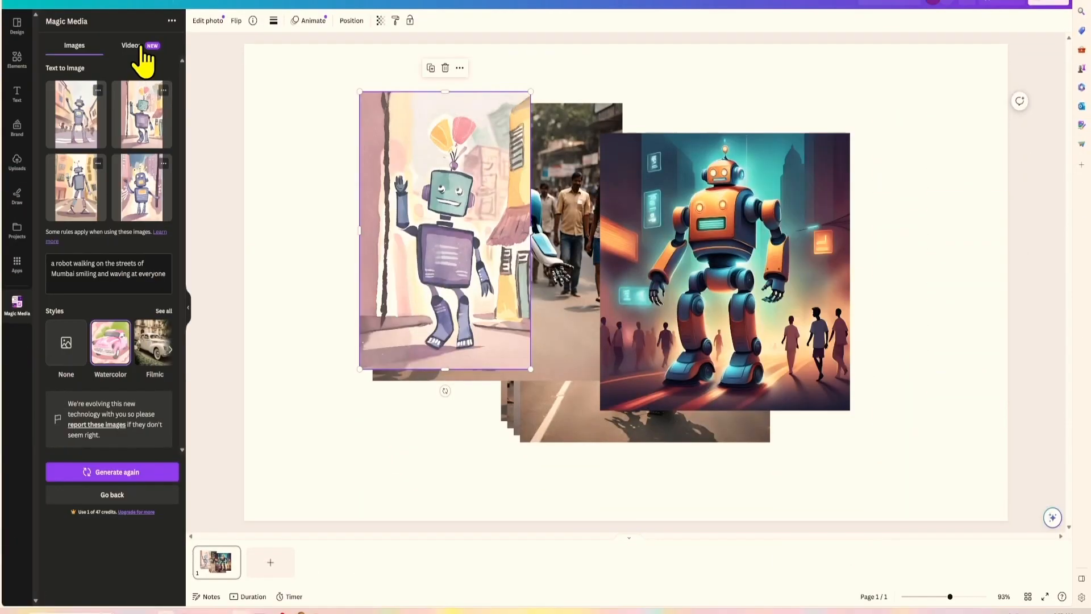
# Switch Magic Media to Videos, where Text to Video shows Coming soon.
pyautogui.click(140, 57)
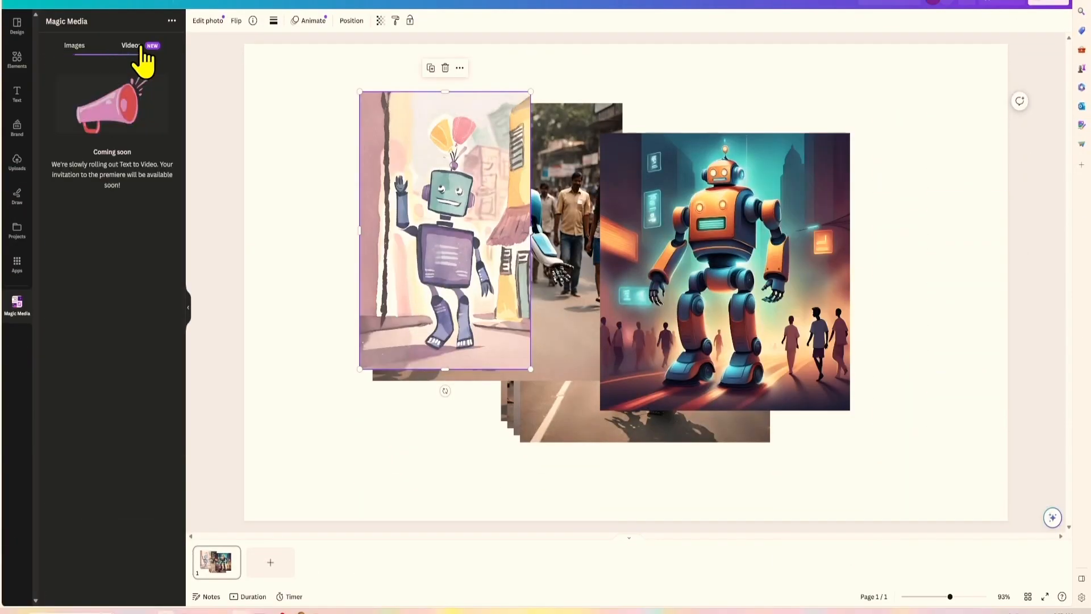
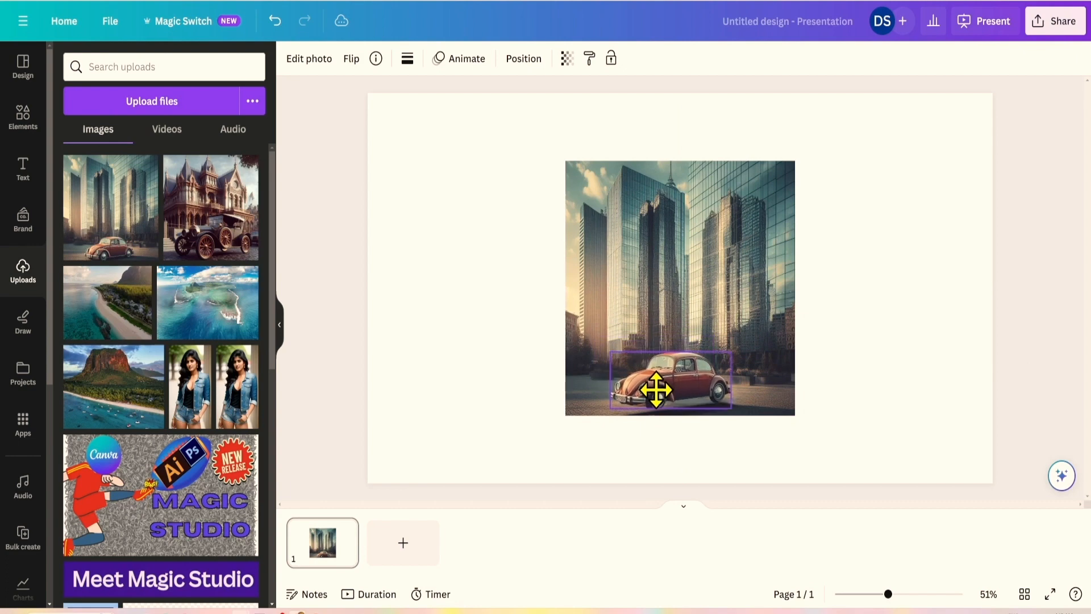
# Copy the vintage car cutout and paste it onto a new blank second page.
pyautogui.rightClick(661, 398)
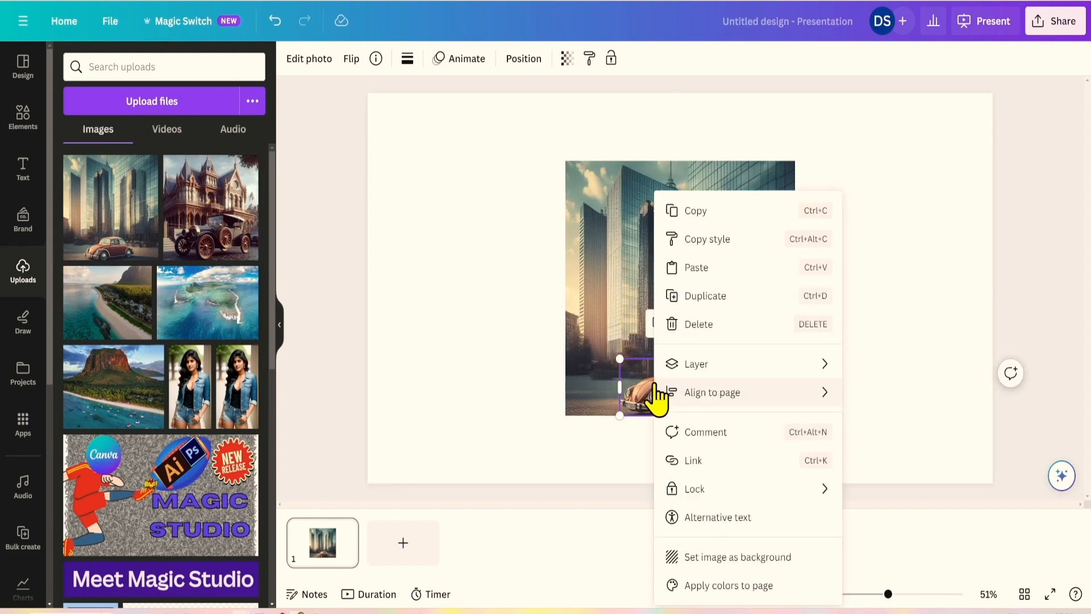
pyautogui.click(682, 211)
pyautogui.hotkey('ctrl', 'Return')
pyautogui.rightClick(620, 257)
pyautogui.click(650, 330)
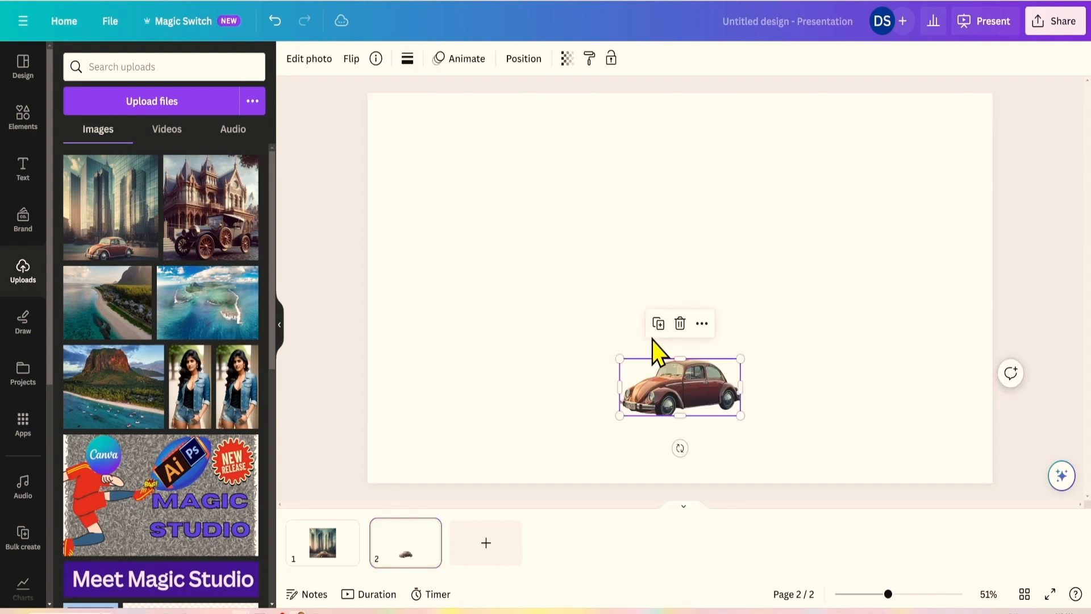
# Delete the car from the first slide.
pyautogui.click(323, 542)
pyautogui.moveTo(662, 391); pyautogui.dragTo(711, 384)
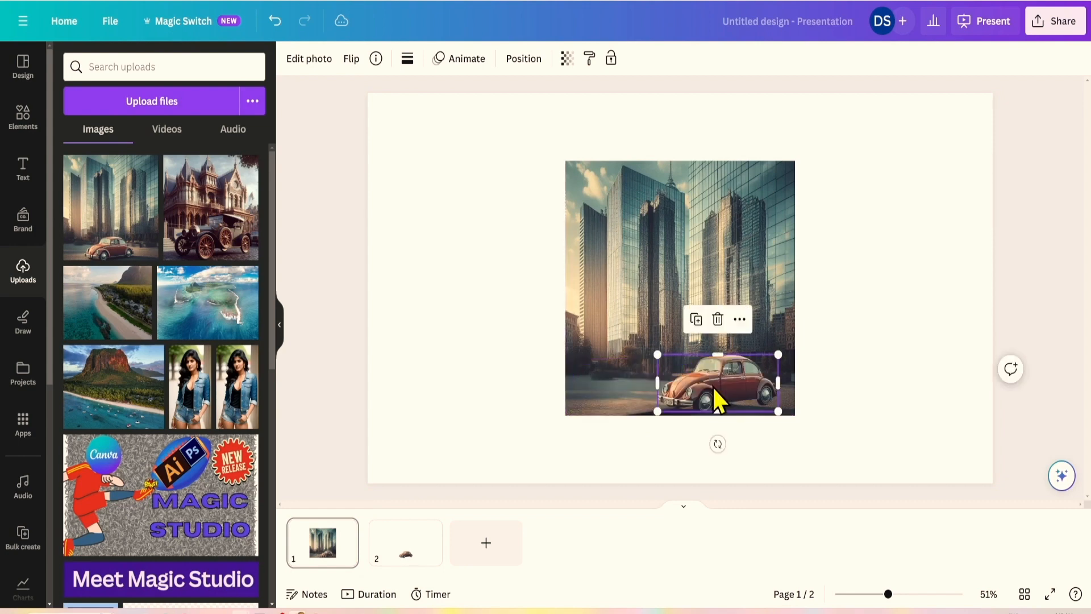
pyautogui.click(717, 319)
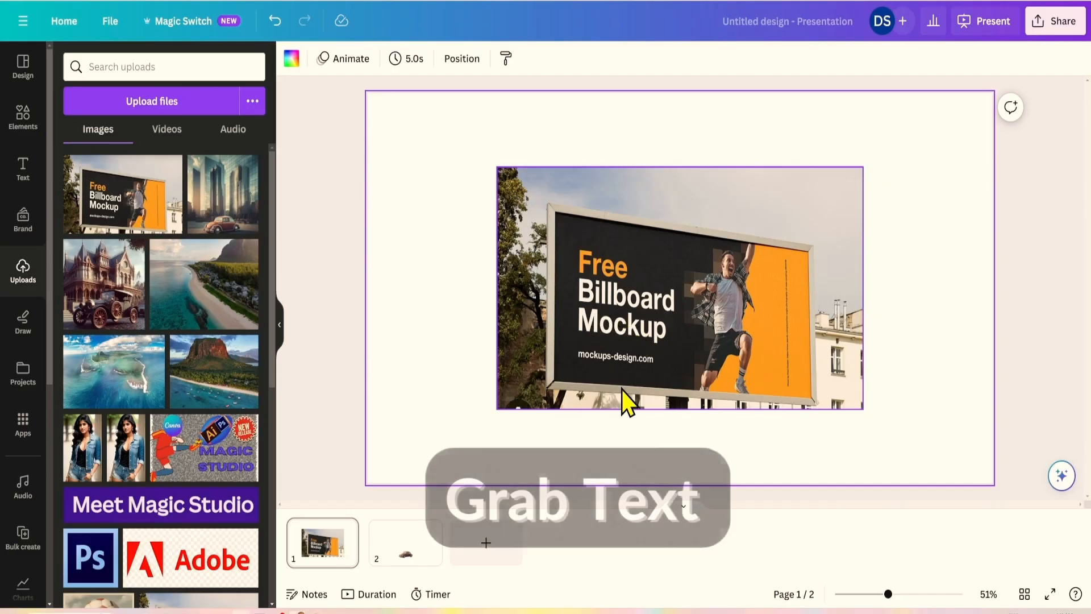
# Extract the billboard photo's printed words as editable text with Grab Text.
pyautogui.click(607, 333)
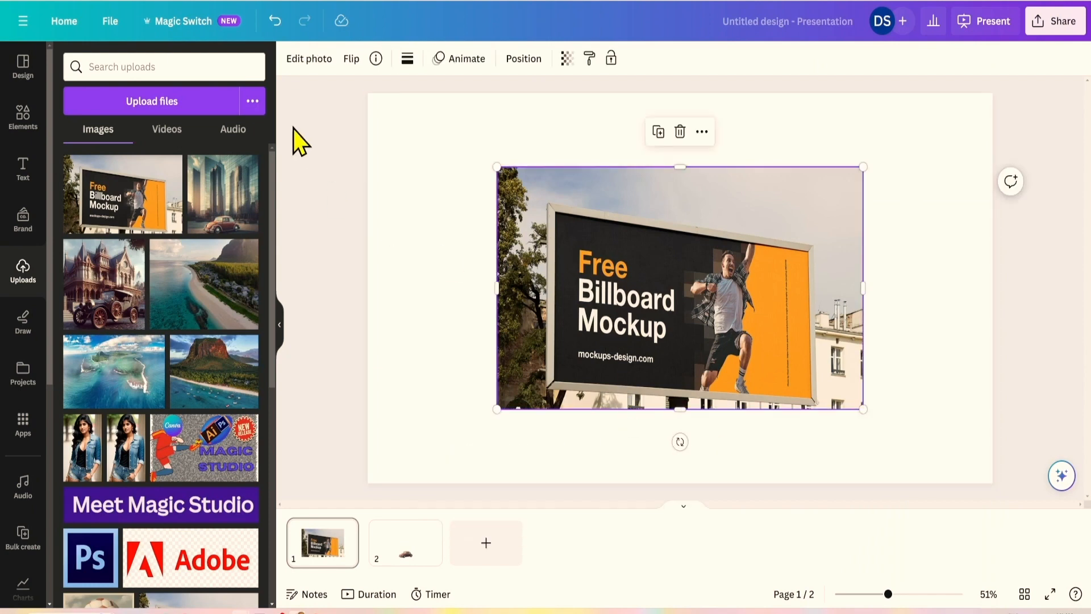
pyautogui.click(306, 63)
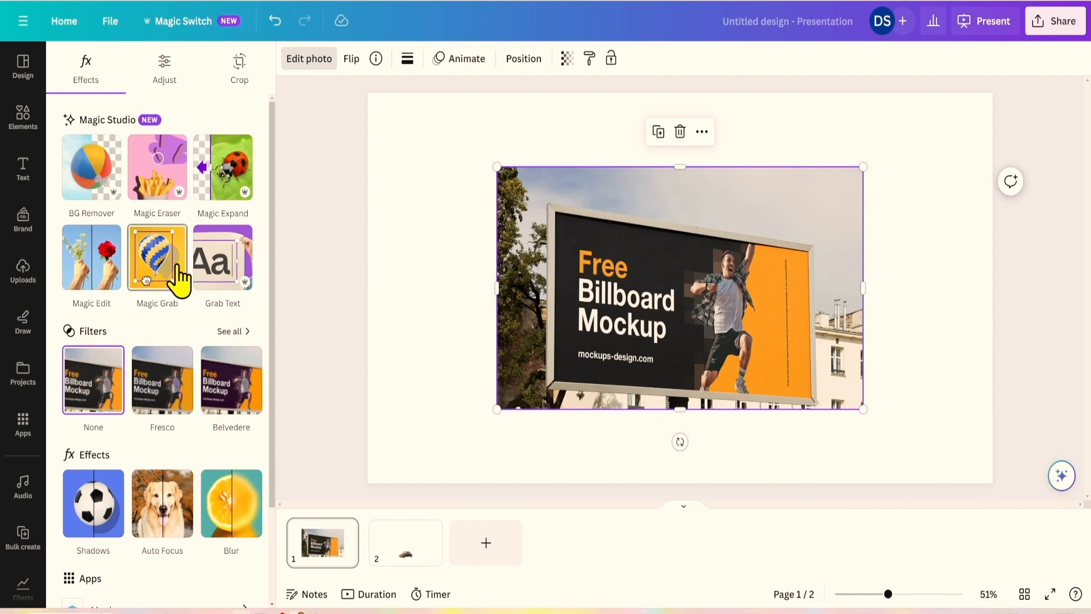
pyautogui.click(217, 271)
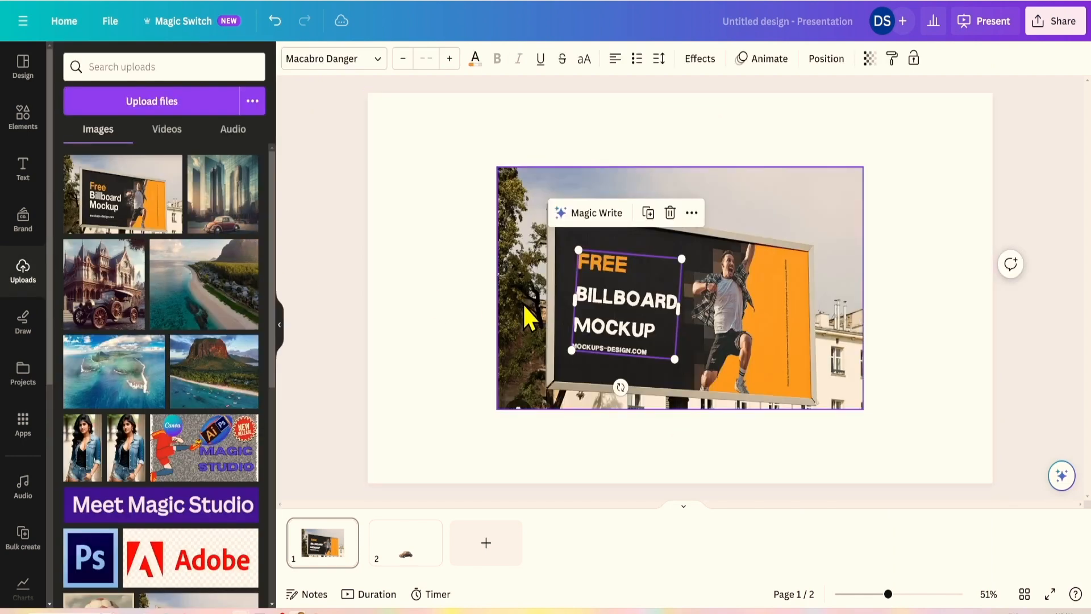
pyautogui.click(335, 321)
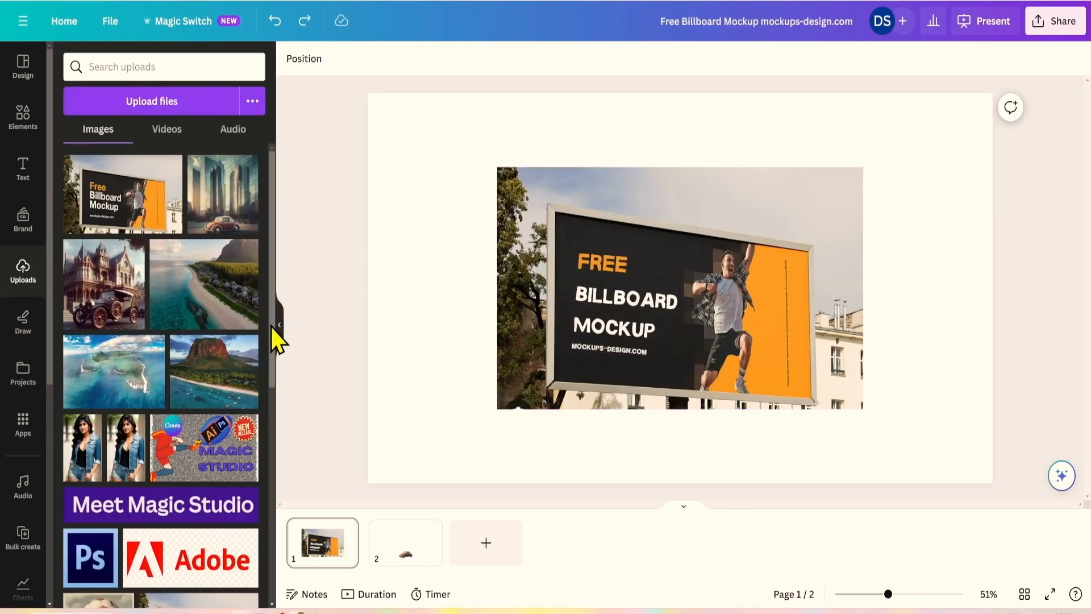
# Delete the FREE, BILLBOARD and MOCKUP headline lines from the extracted text.
pyautogui.click(545, 319)
pyautogui.click(582, 327)
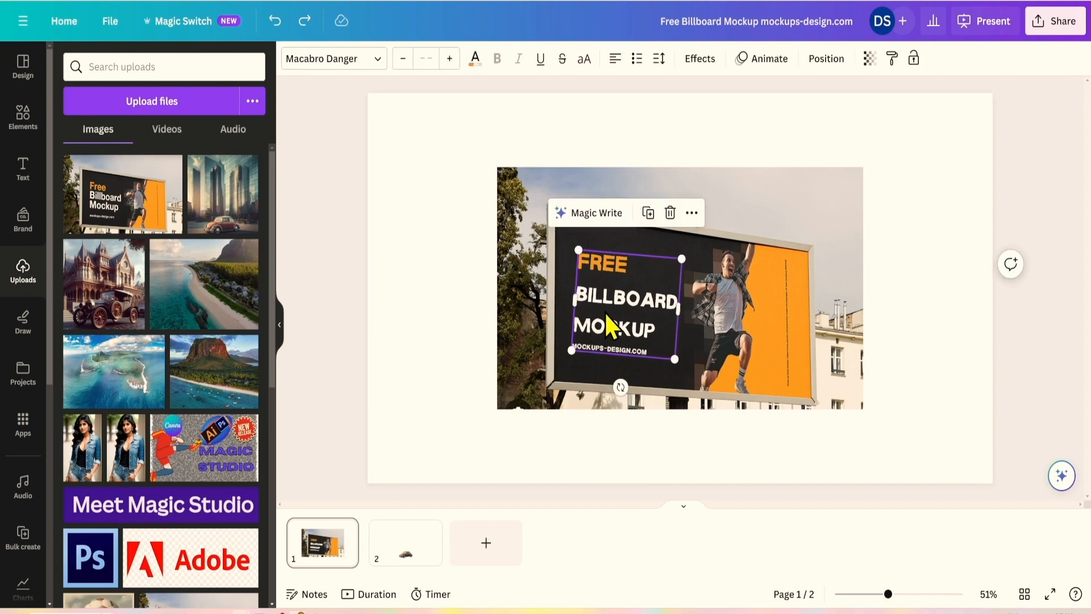
pyautogui.doubleClick(604, 310)
pyautogui.click(650, 344)
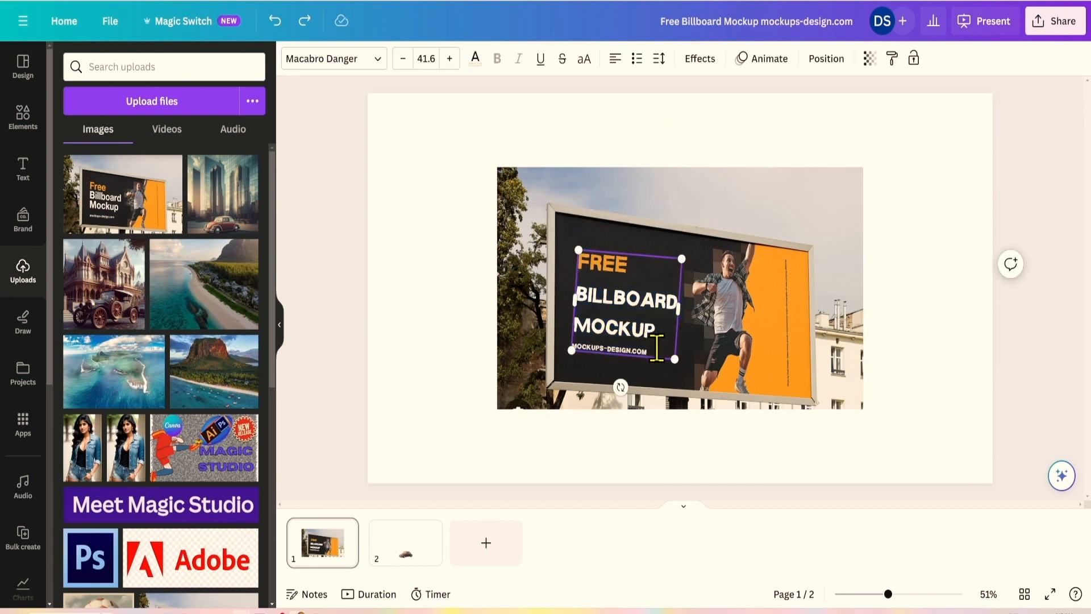
pyautogui.moveTo(657, 347); pyautogui.dragTo(584, 267)
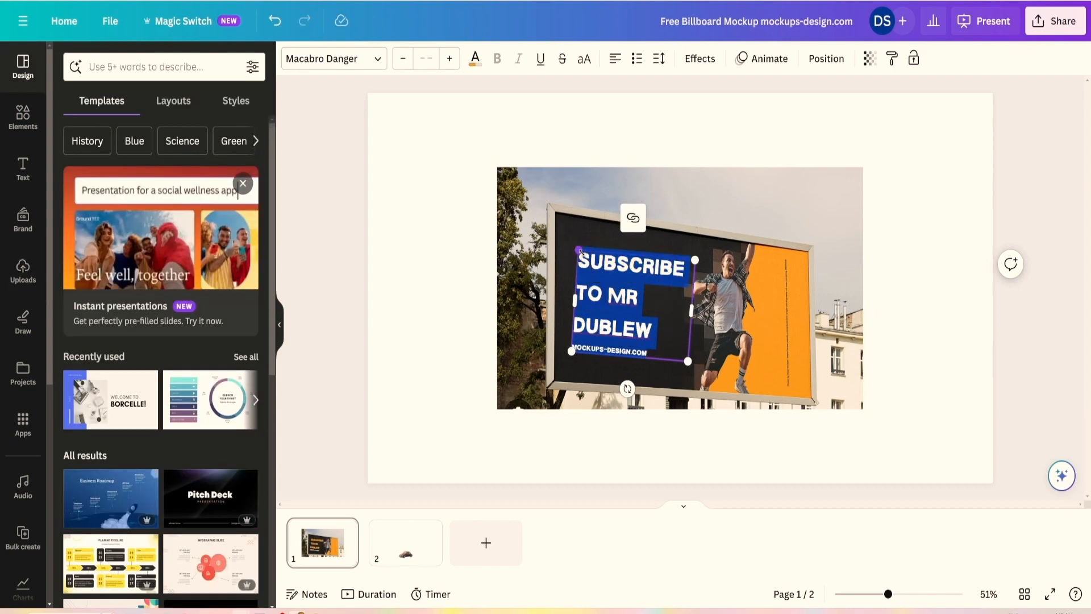
pyautogui.press('BackSpace')
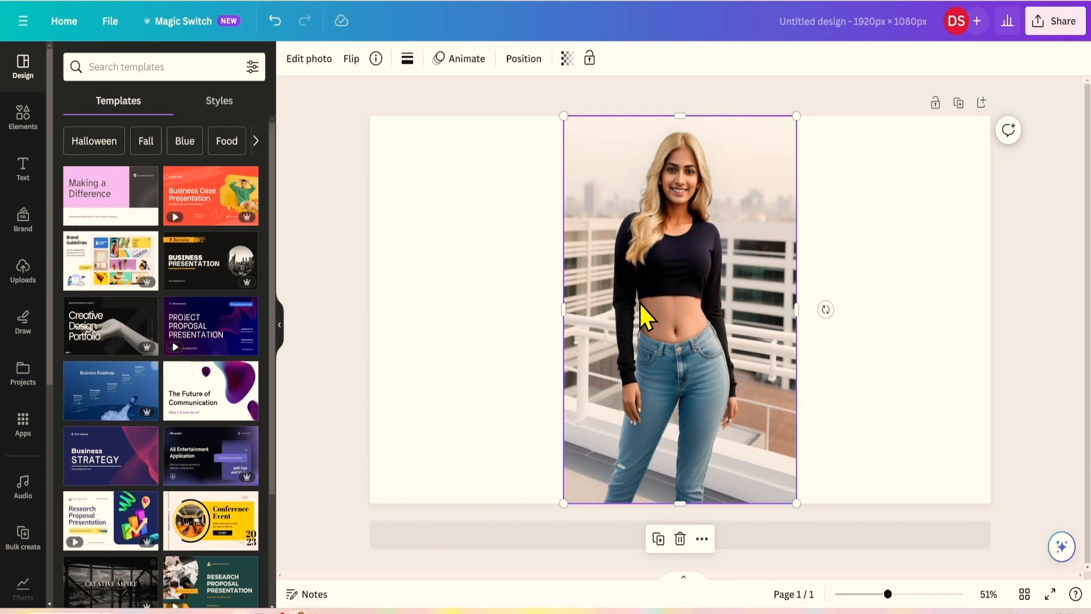
# Magic Expand the rooftop photo to a 1:1 square and keep the fourth generated result.
pyautogui.click(309, 59)
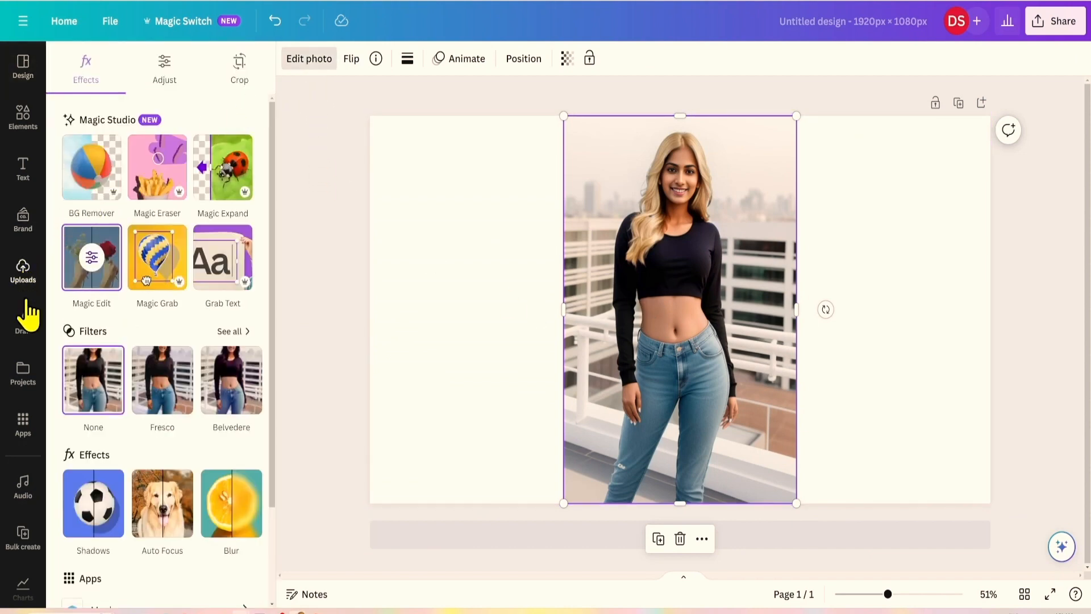
pyautogui.click(218, 191)
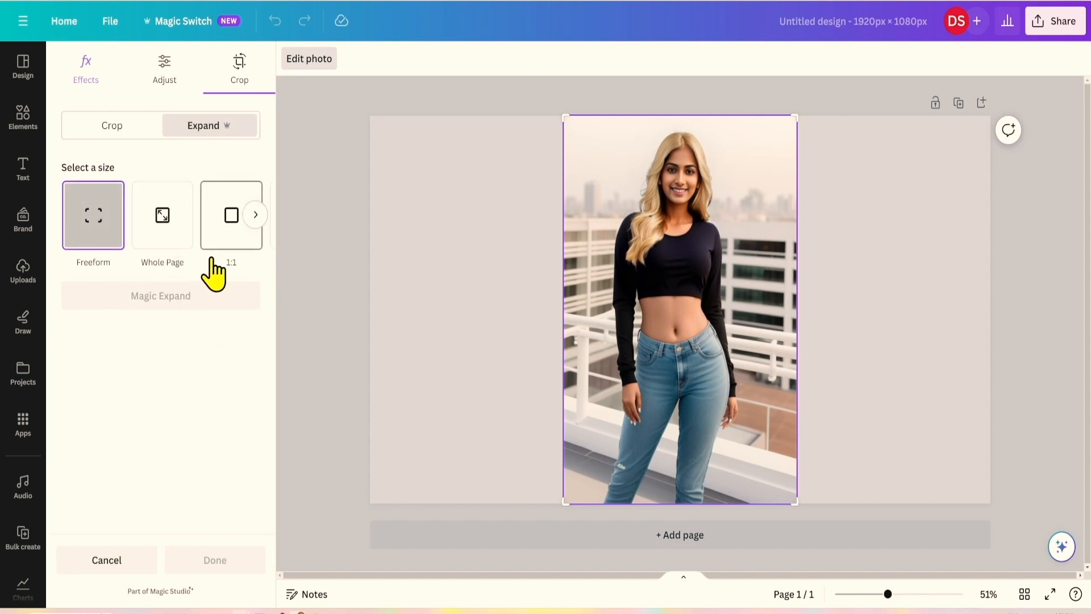
pyautogui.click(227, 232)
pyautogui.click(165, 297)
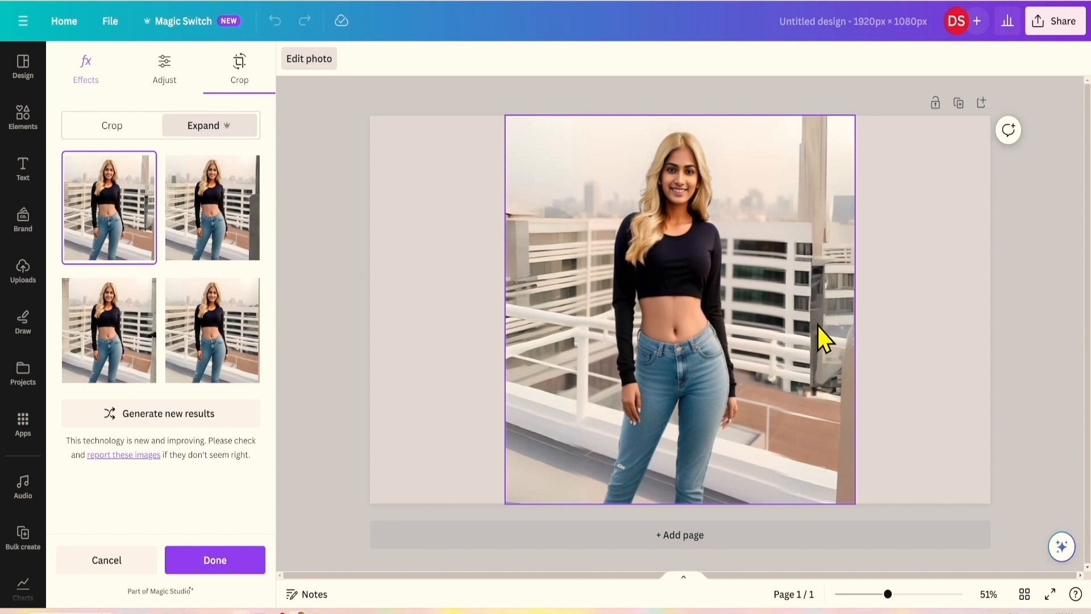
pyautogui.click(187, 229)
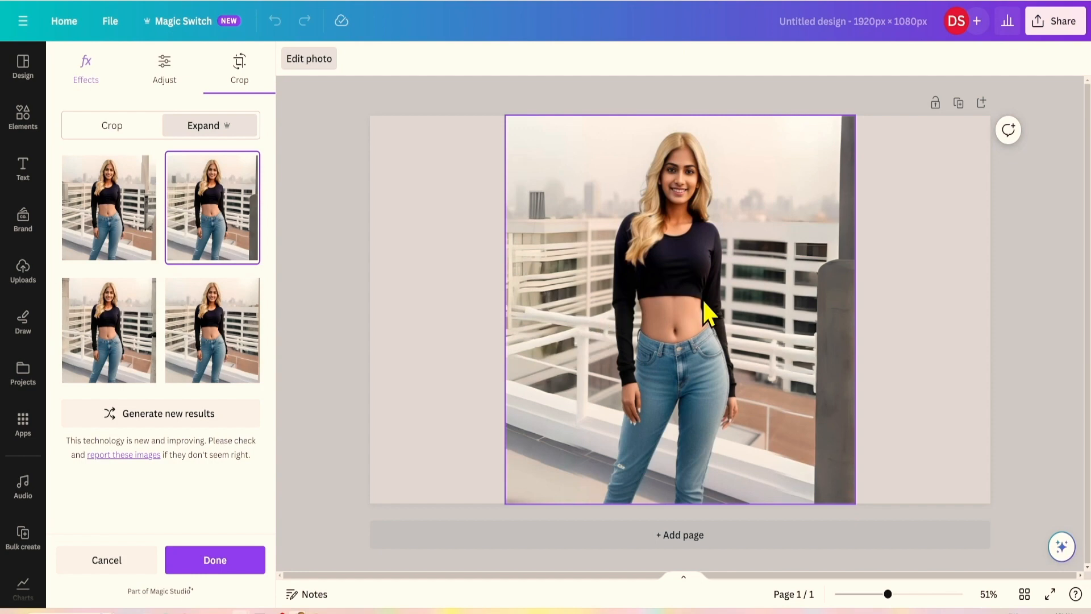
pyautogui.click(107, 347)
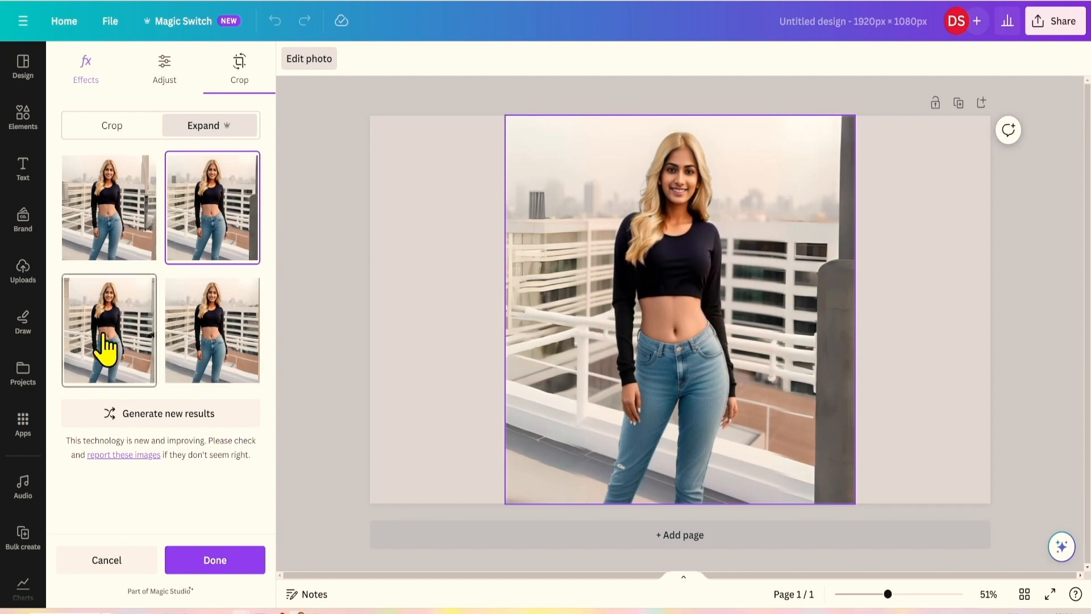
pyautogui.click(194, 353)
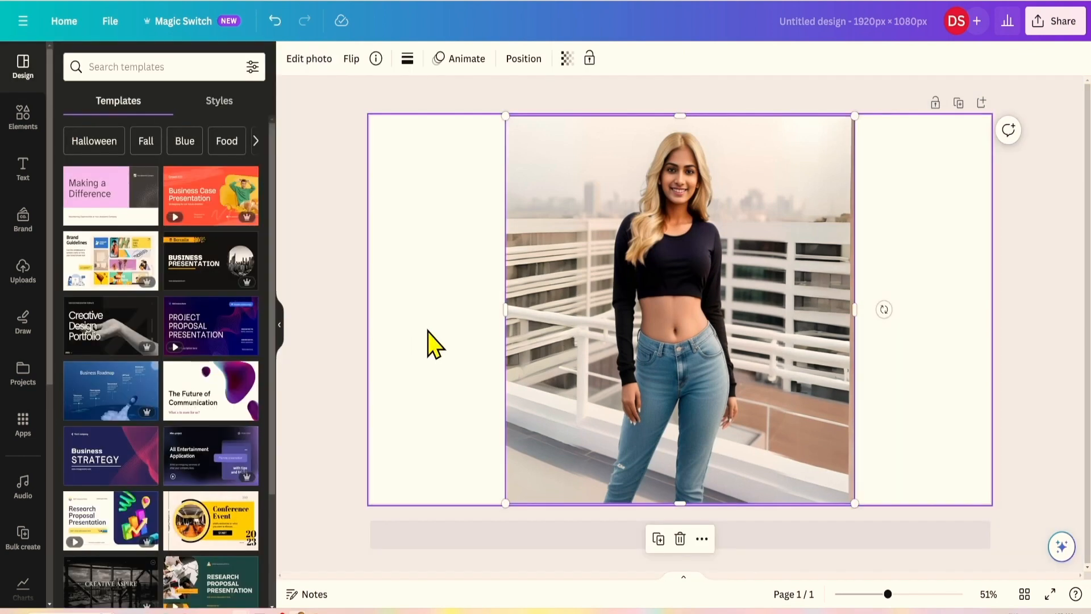
# Brush over the woman's blonde hair with Magic Edit, from shoulder to top of head.
pyautogui.click(301, 67)
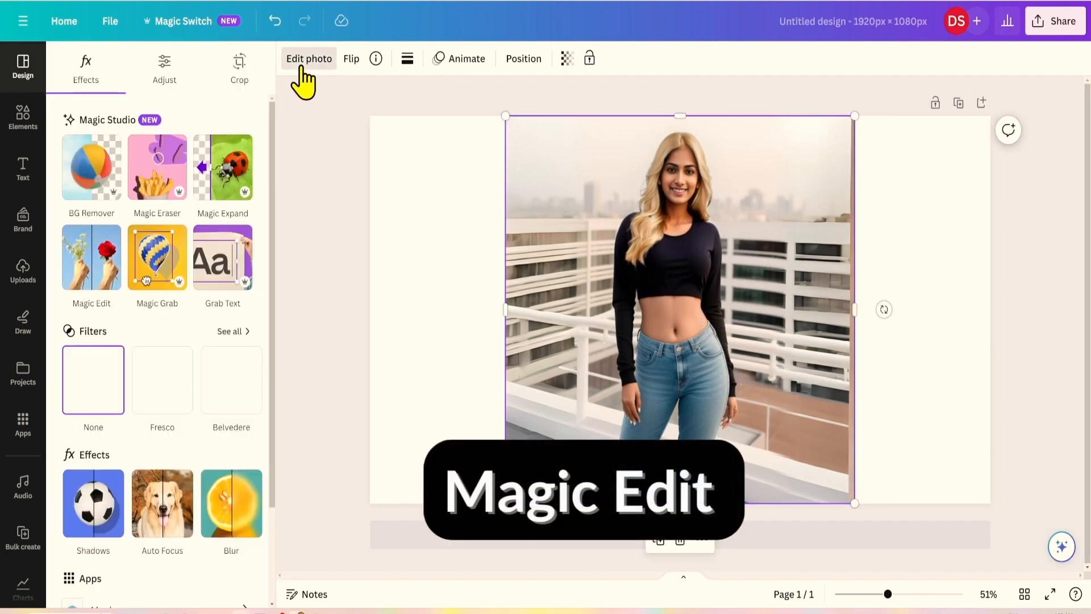
pyautogui.click(98, 273)
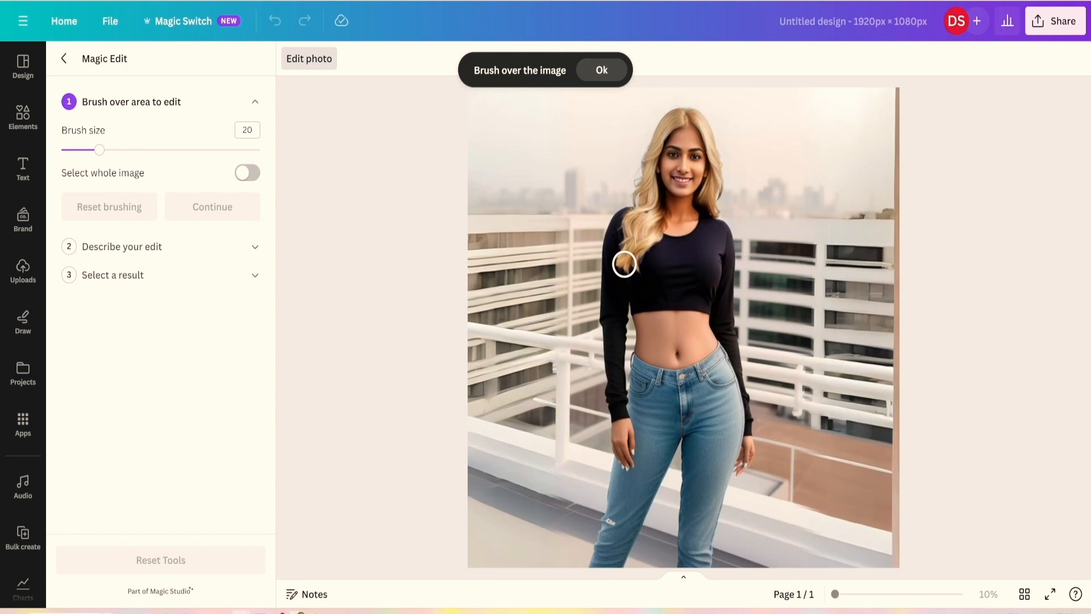
pyautogui.moveTo(623, 264); pyautogui.dragTo(627, 227)
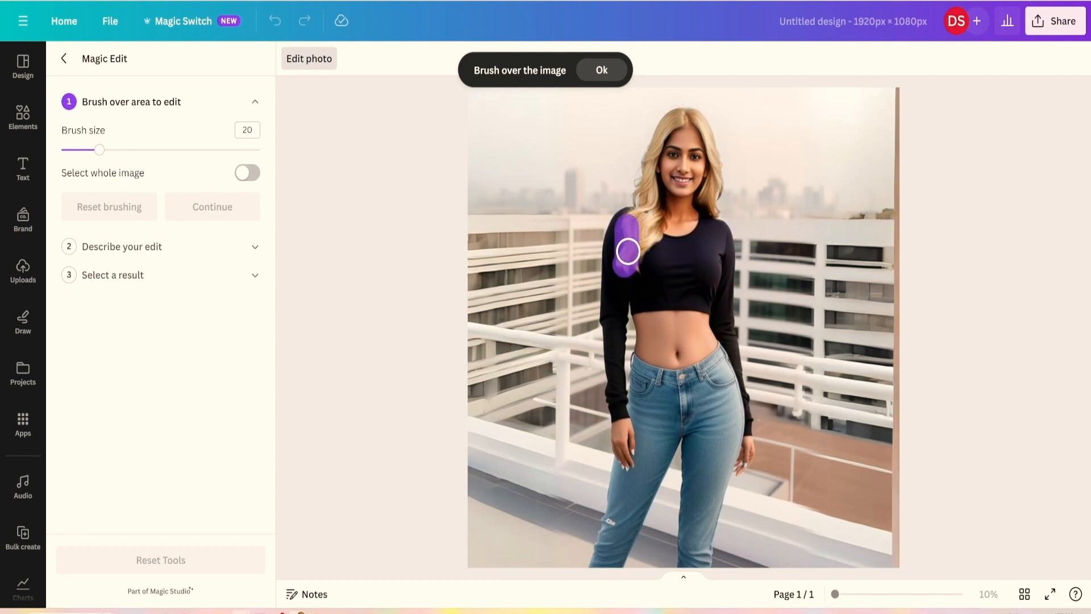
pyautogui.moveTo(634, 251); pyautogui.dragTo(643, 241)
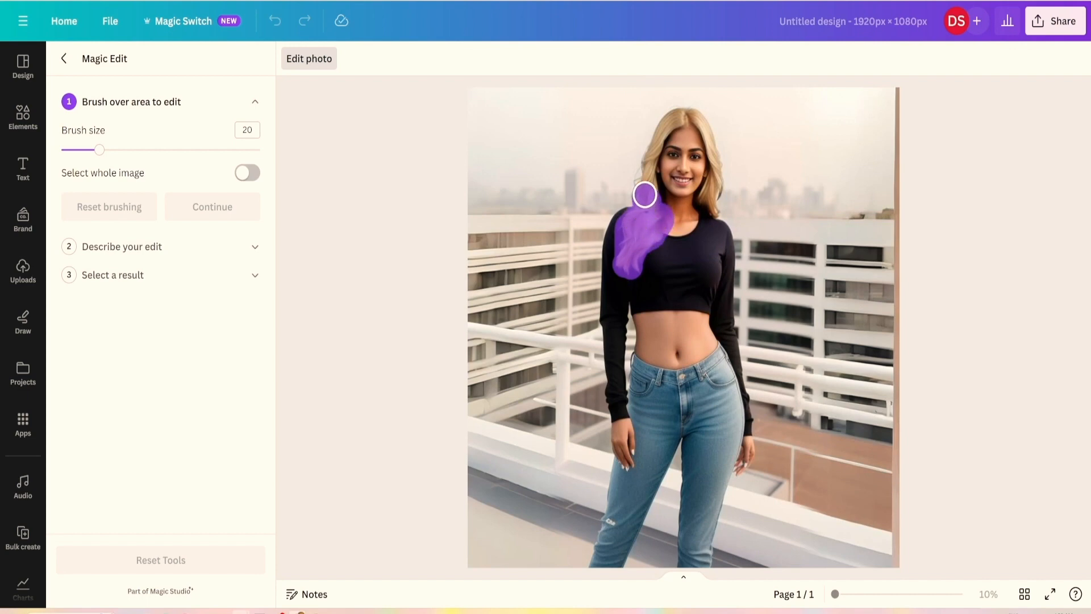
pyautogui.moveTo(647, 184); pyautogui.dragTo(648, 159)
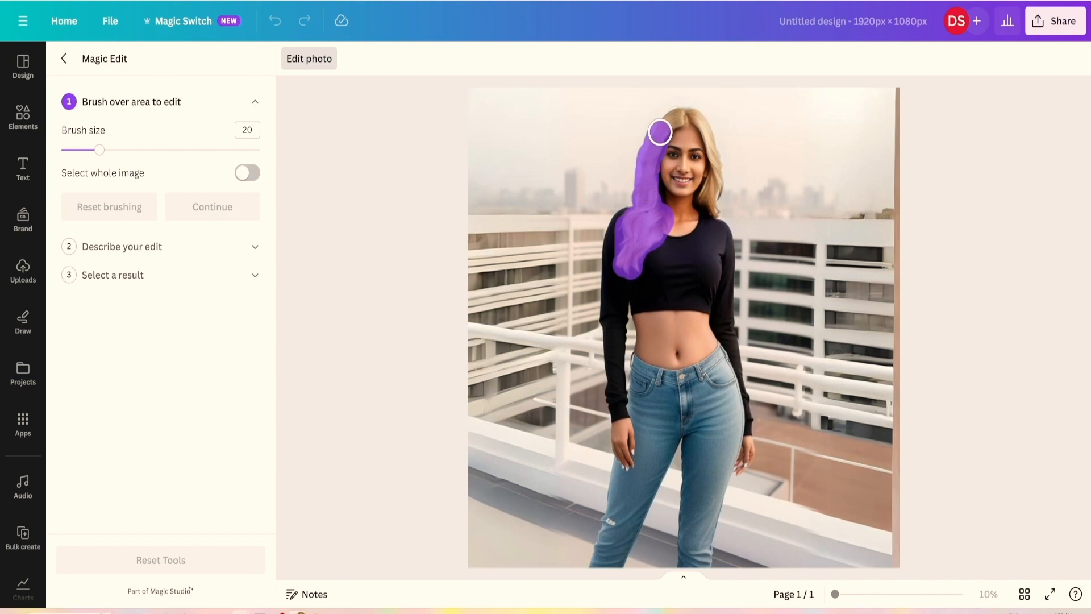
pyautogui.moveTo(668, 121); pyautogui.dragTo(695, 117)
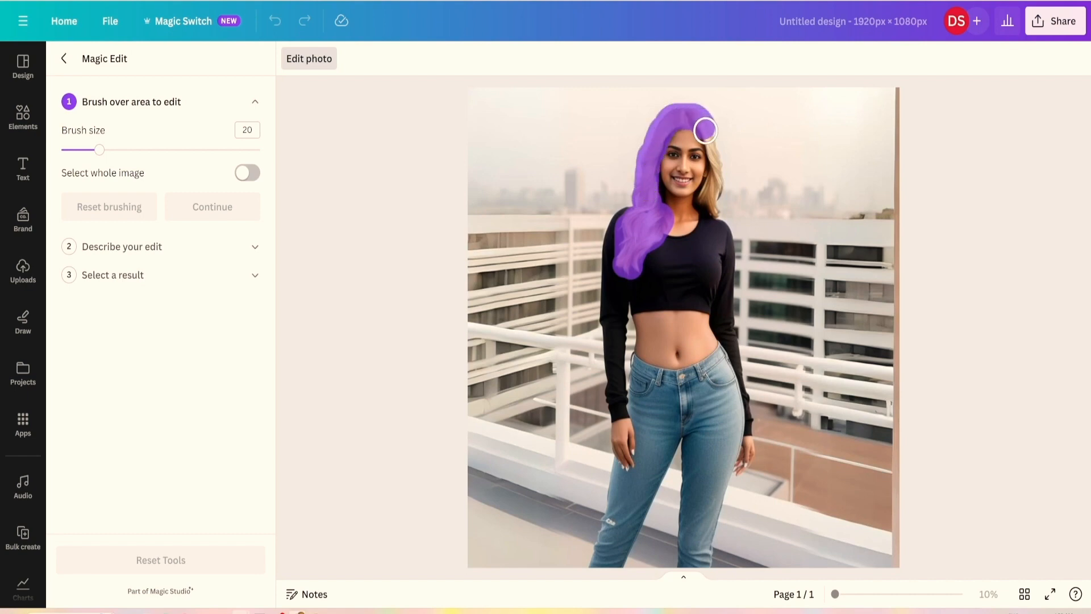
pyautogui.moveTo(716, 155); pyautogui.dragTo(718, 175)
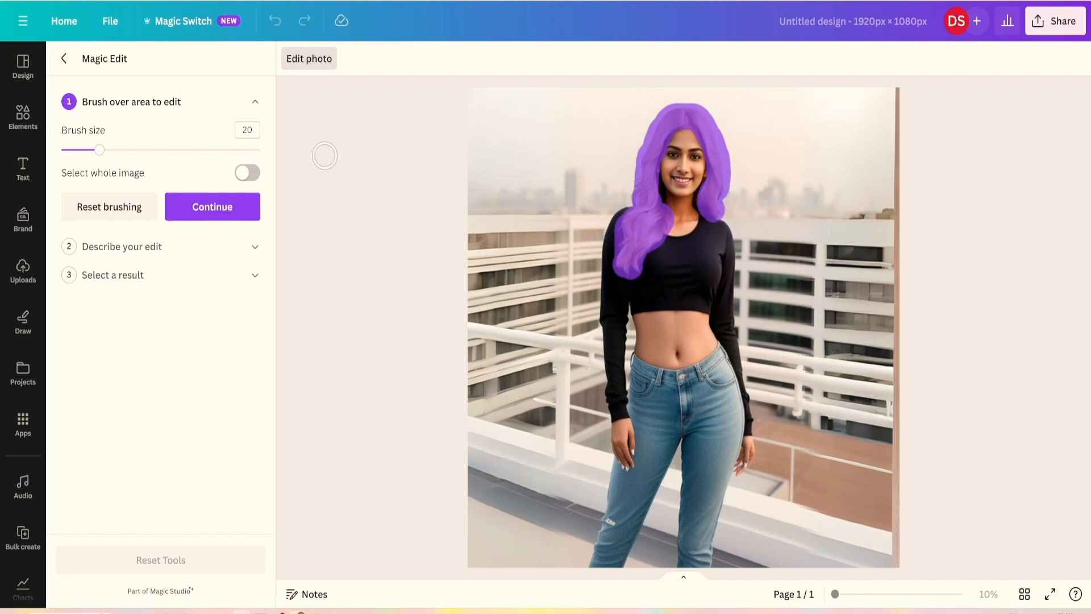
# Describe the edit as 'change the hair color to black' and generate results.
pyautogui.click(188, 208)
pyautogui.click(128, 198)
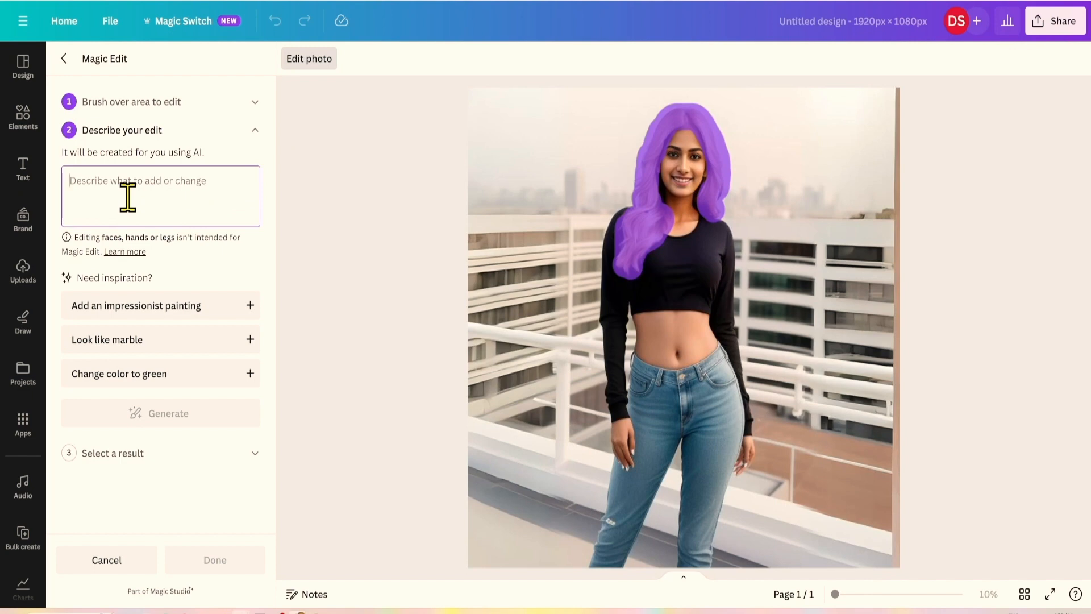
pyautogui.write('change the hair color to black')
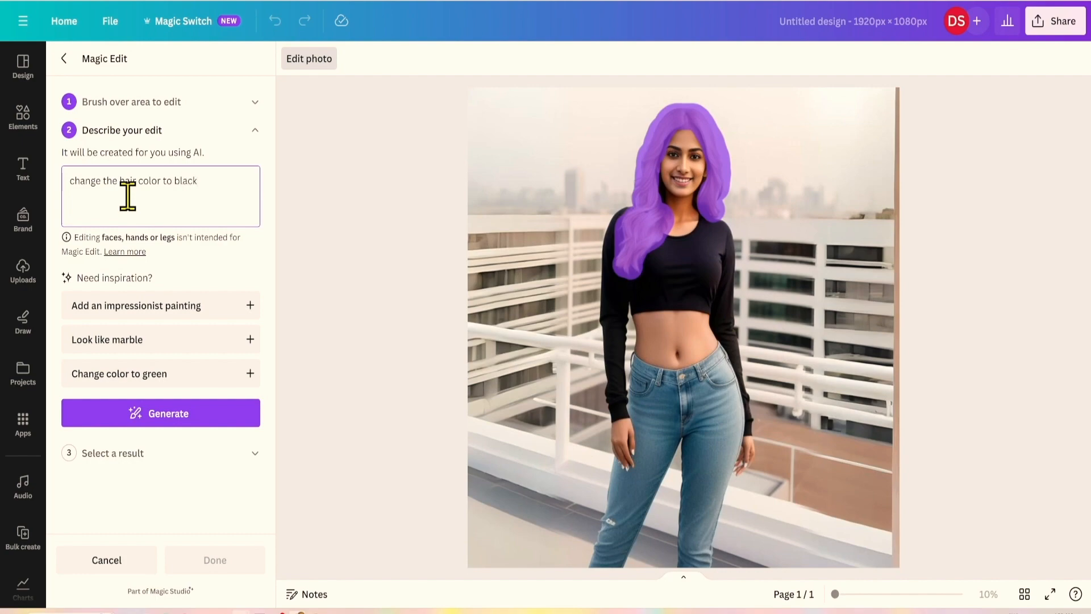
pyautogui.click(152, 420)
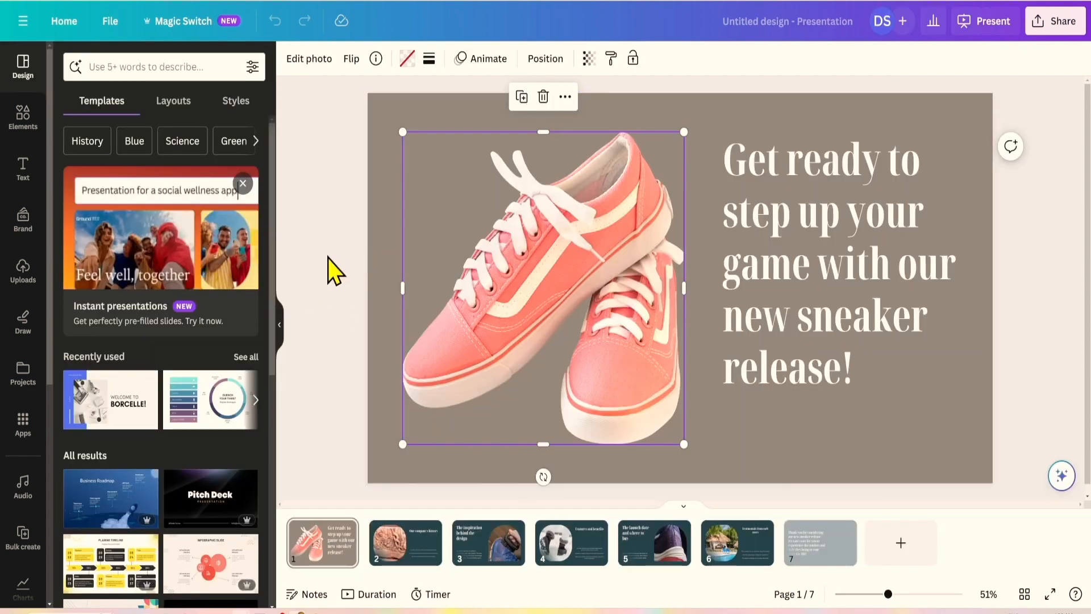
# Select the whole first sneaker slide and open its Page Animations options.
pyautogui.click(328, 256)
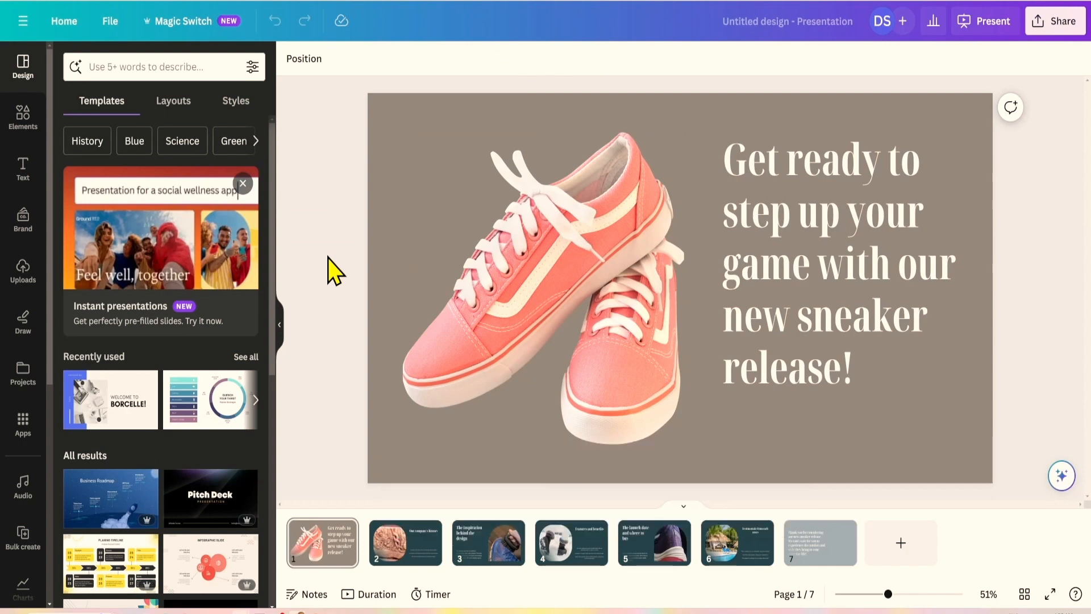
pyautogui.click(545, 274)
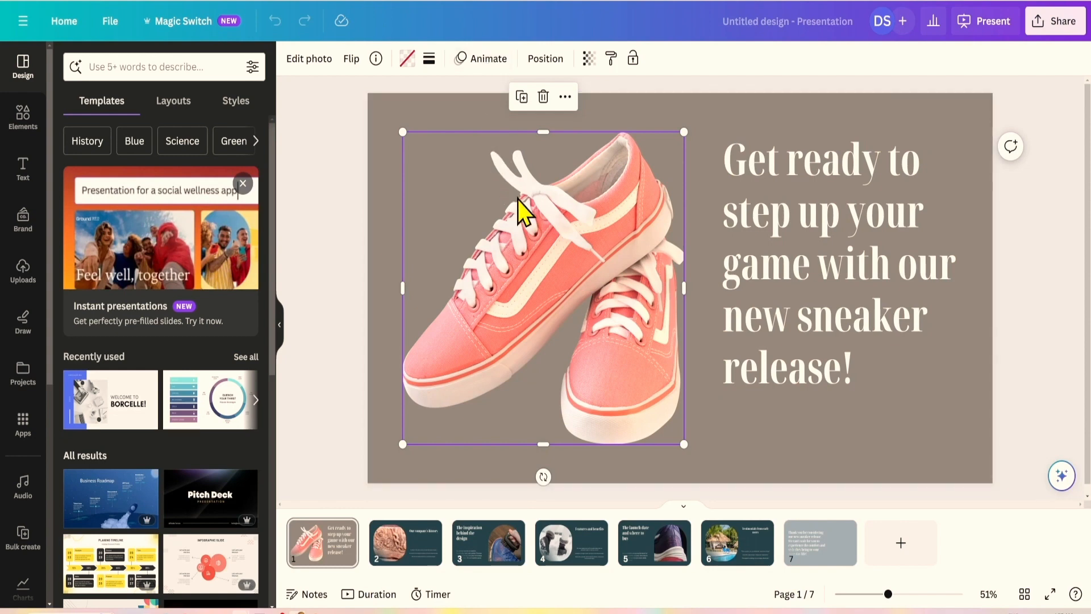
pyautogui.click(321, 363)
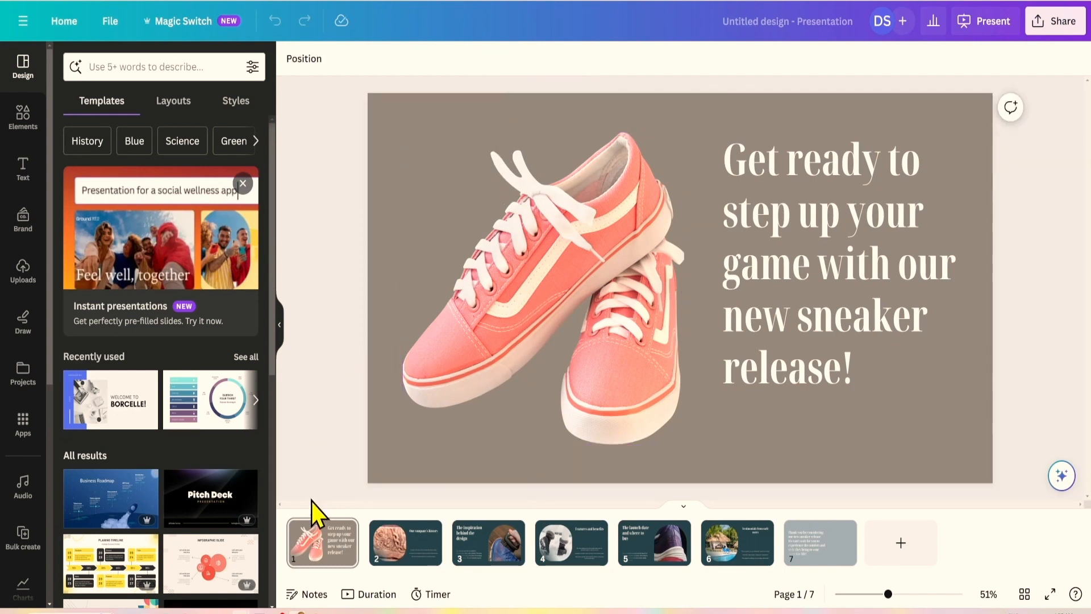
pyautogui.click(328, 546)
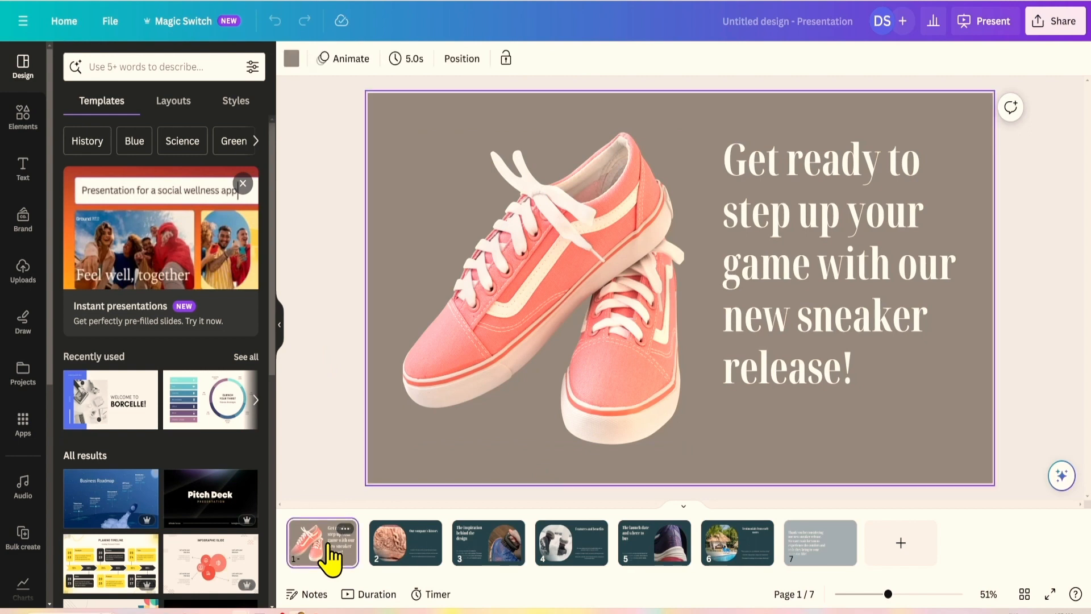
pyautogui.click(344, 59)
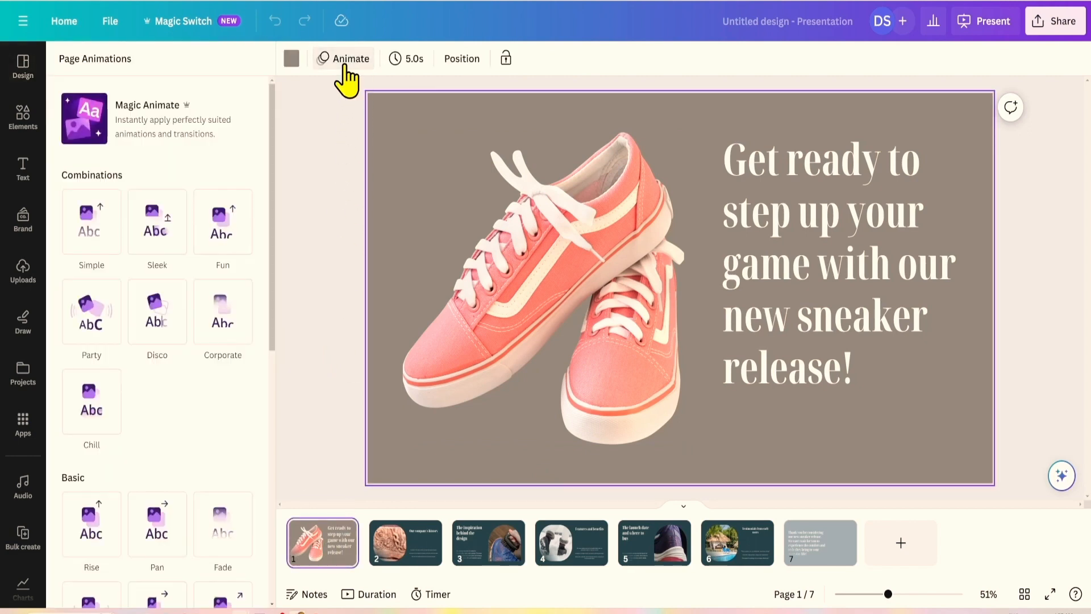
pyautogui.scroll(-3, 129, 257)
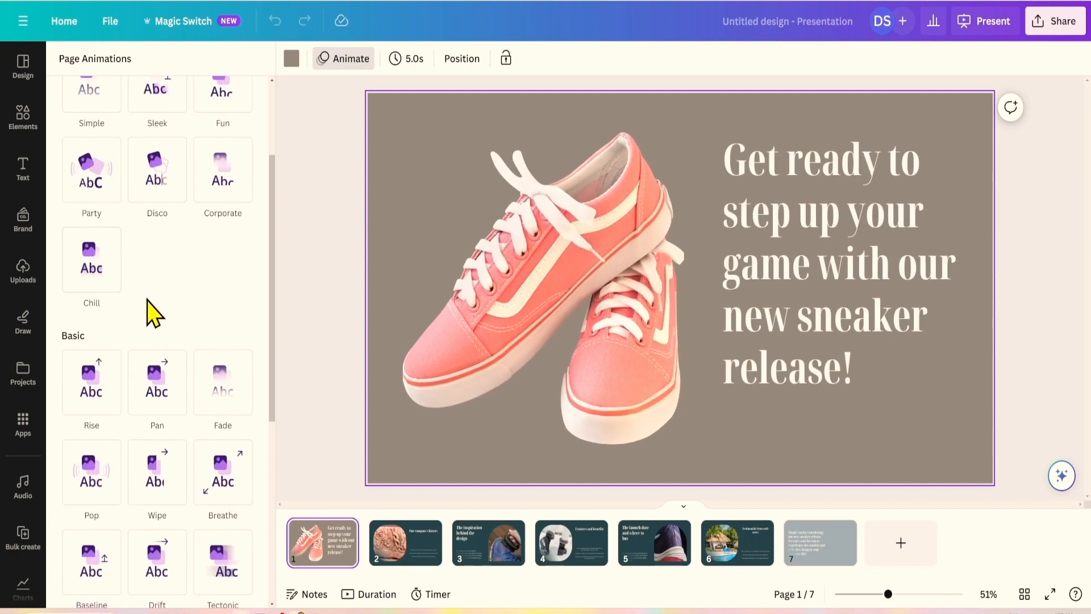
pyautogui.scroll(-1, 110, 257)
pyautogui.scroll(3, 114, 247)
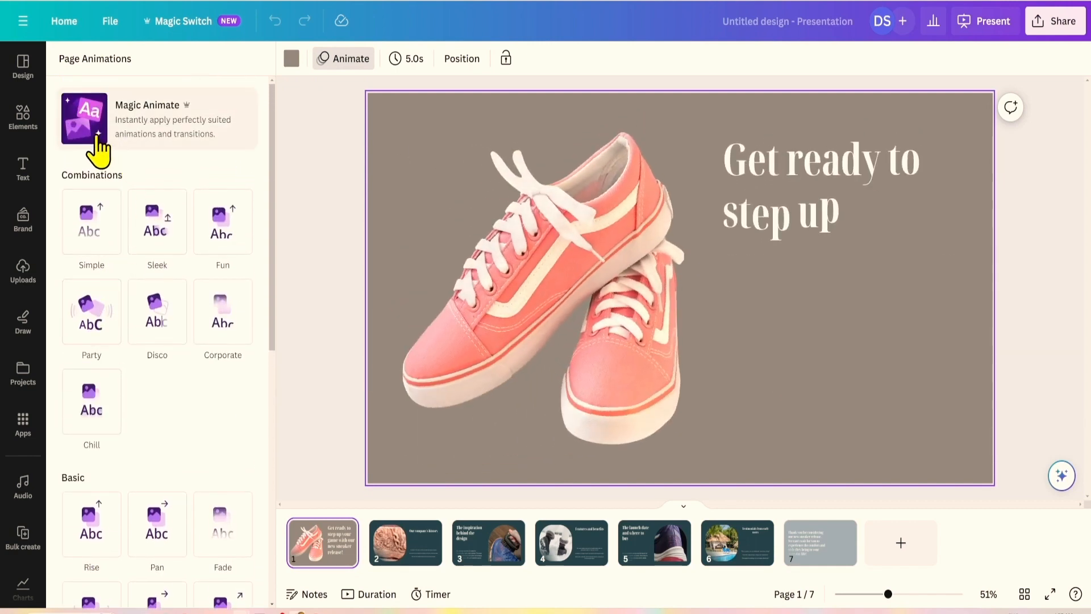
# Apply Magic Animate, compare Elegant, Energetic, Professional, Digital and Handmade, and keep Bold.
pyautogui.click(147, 122)
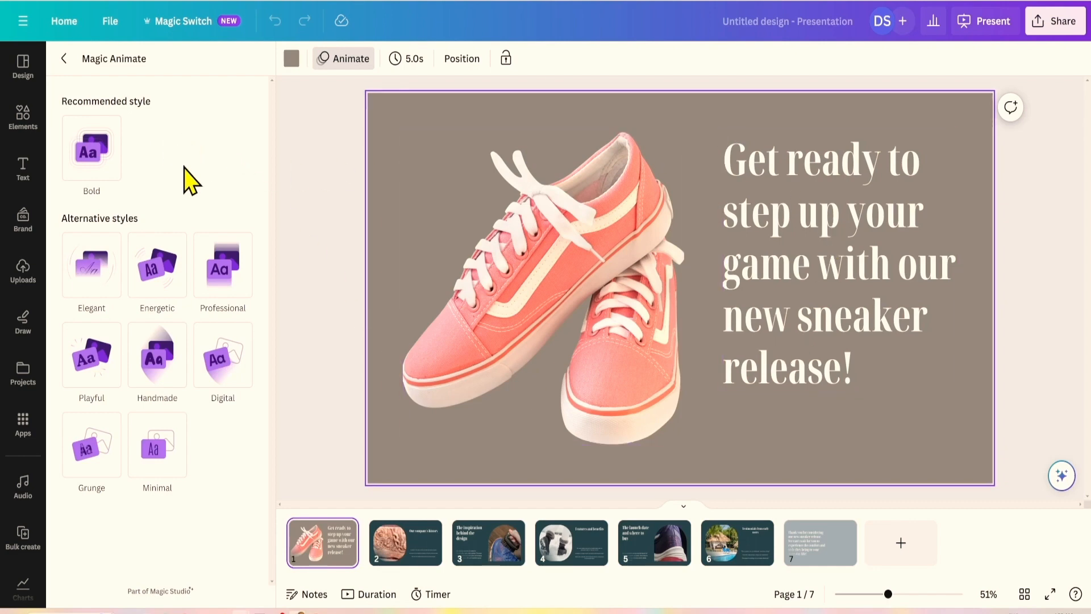
pyautogui.click(102, 164)
pyautogui.click(80, 282)
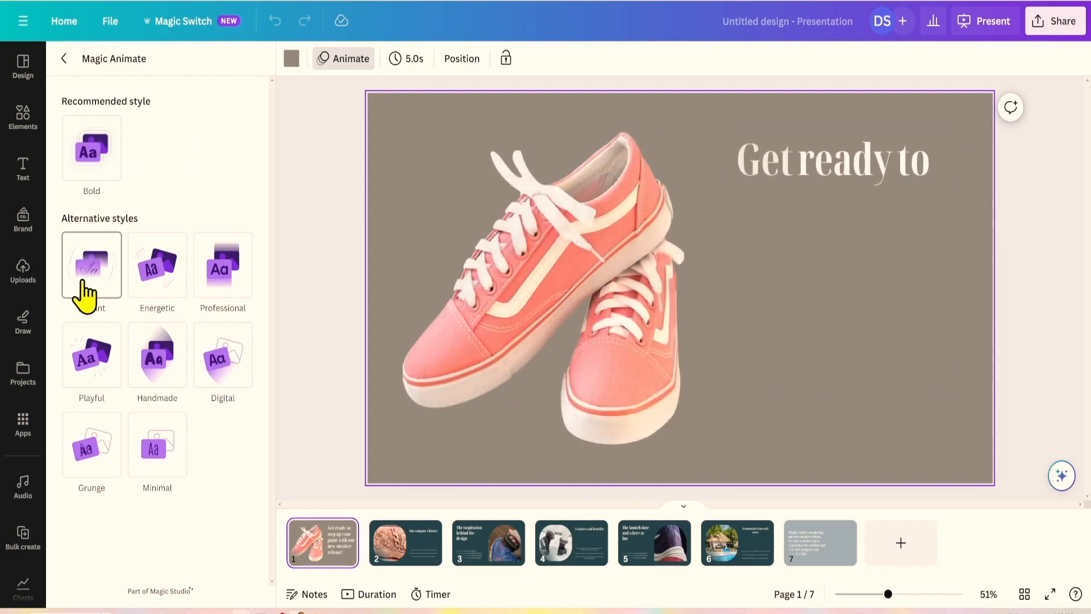
pyautogui.click(145, 293)
pyautogui.click(228, 284)
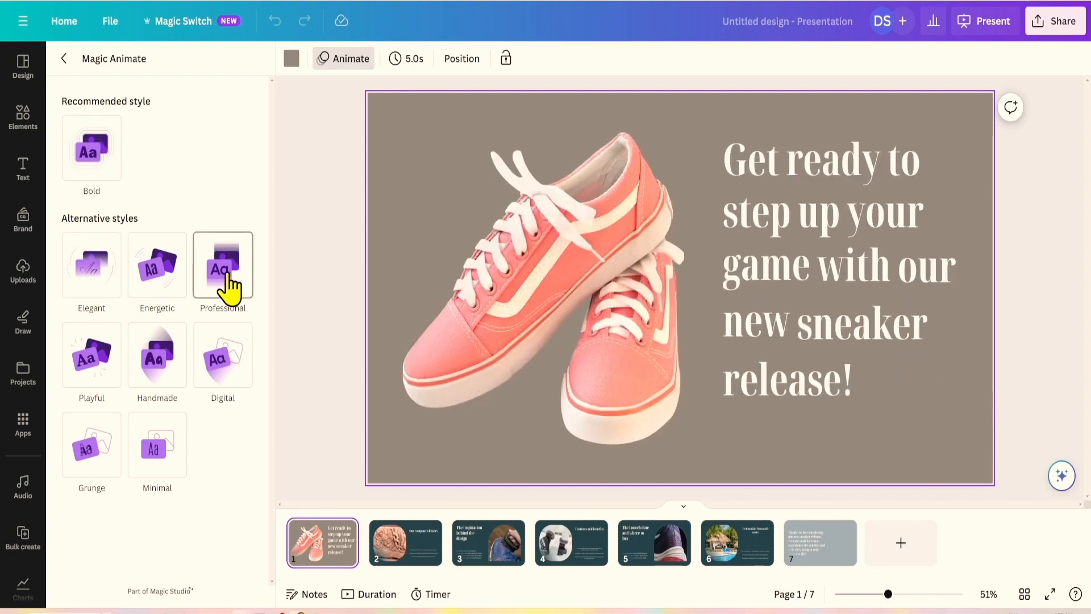
pyautogui.click(233, 347)
pyautogui.click(164, 363)
pyautogui.click(92, 171)
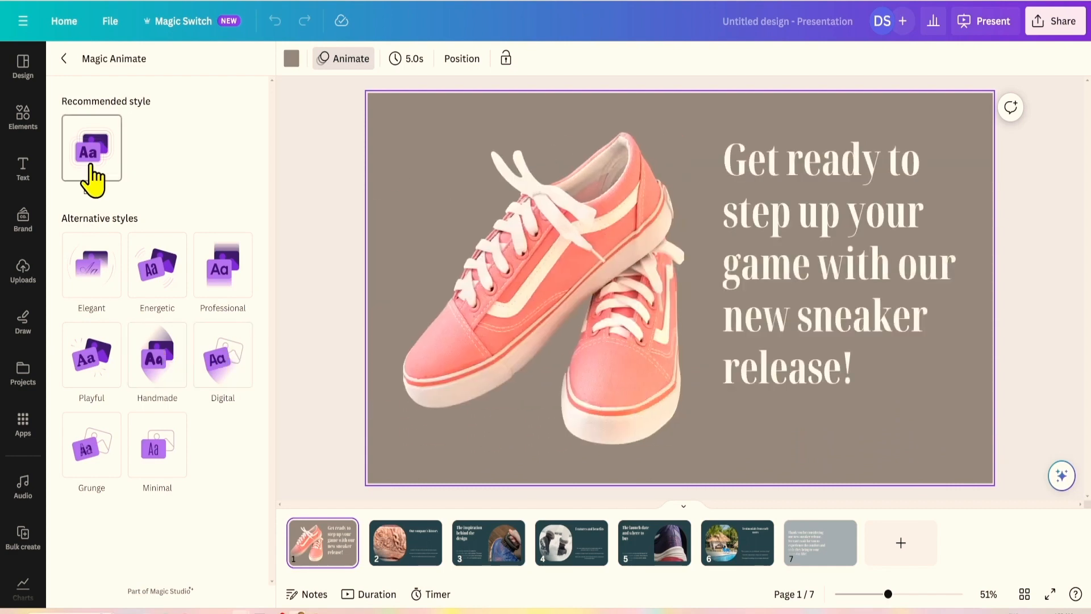
pyautogui.click(370, 160)
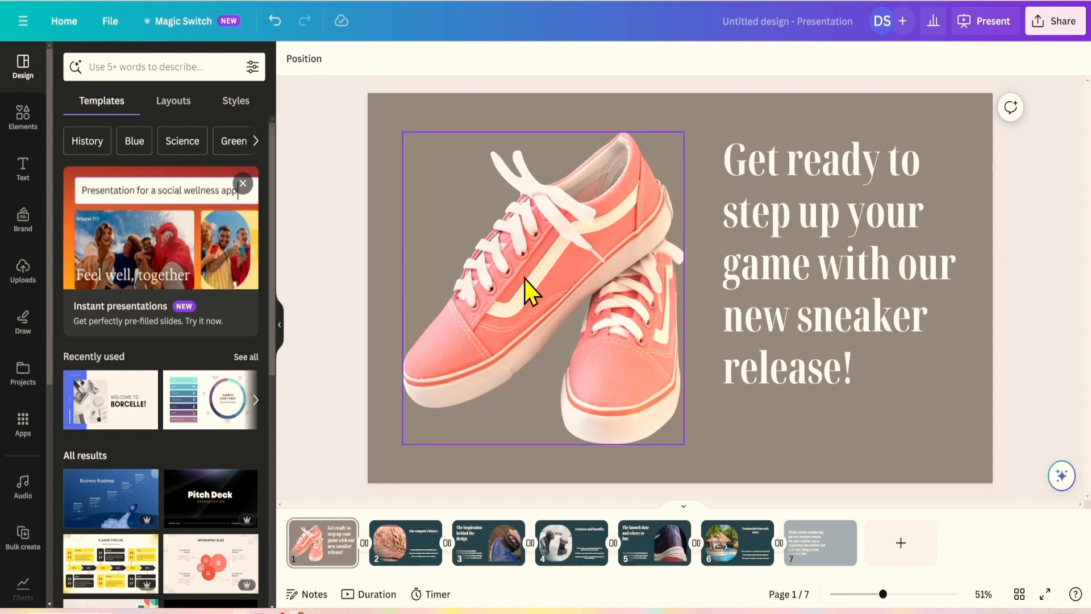
# Create a custom animation for the sneaker photo by tracing a looping path over the shoes.
pyautogui.click(545, 262)
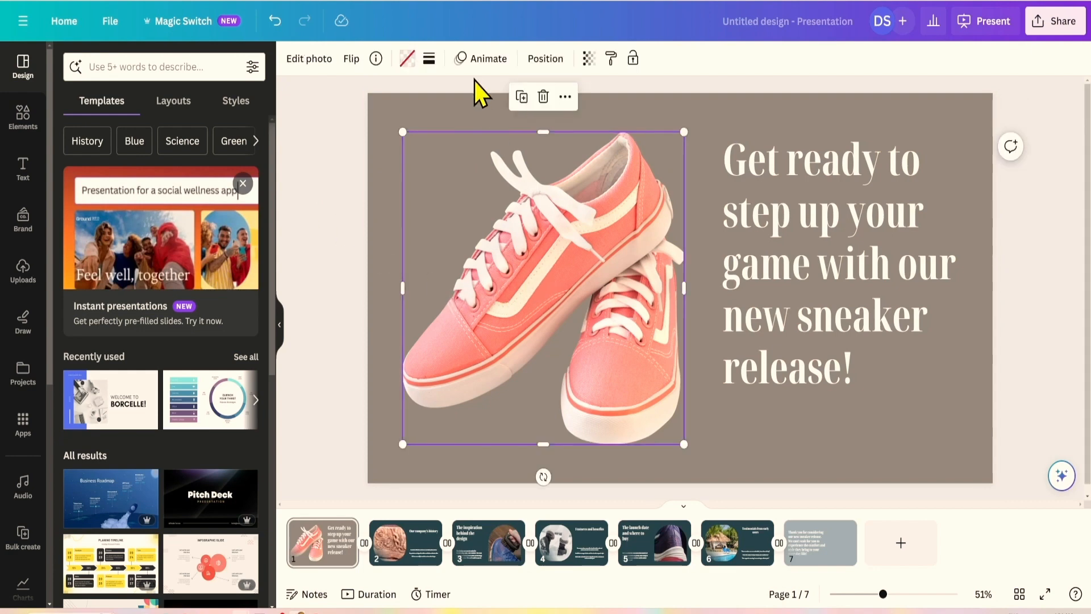
pyautogui.click(480, 66)
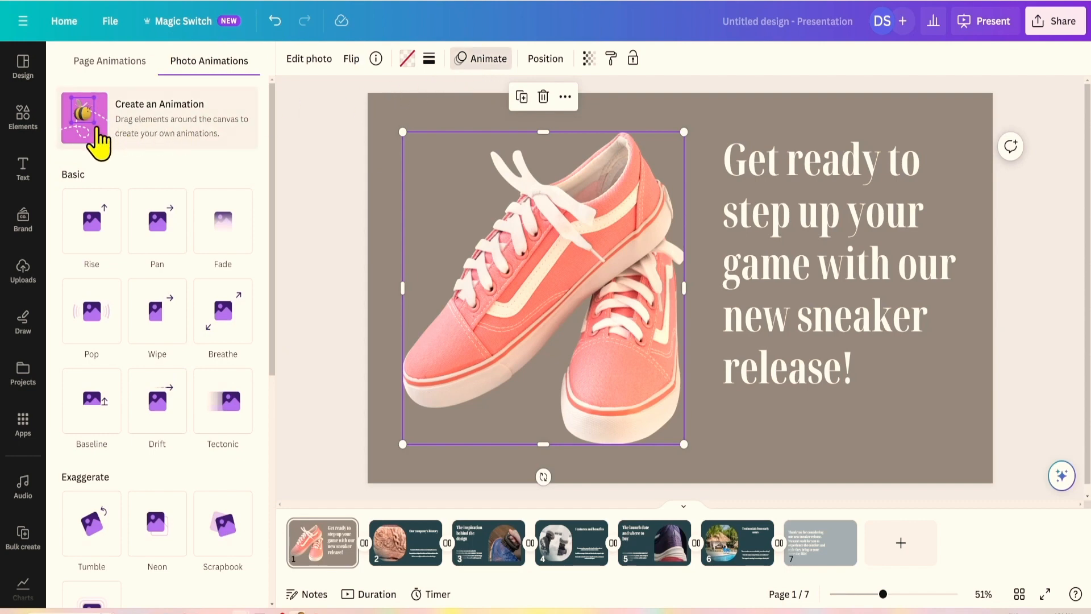
pyautogui.click(98, 142)
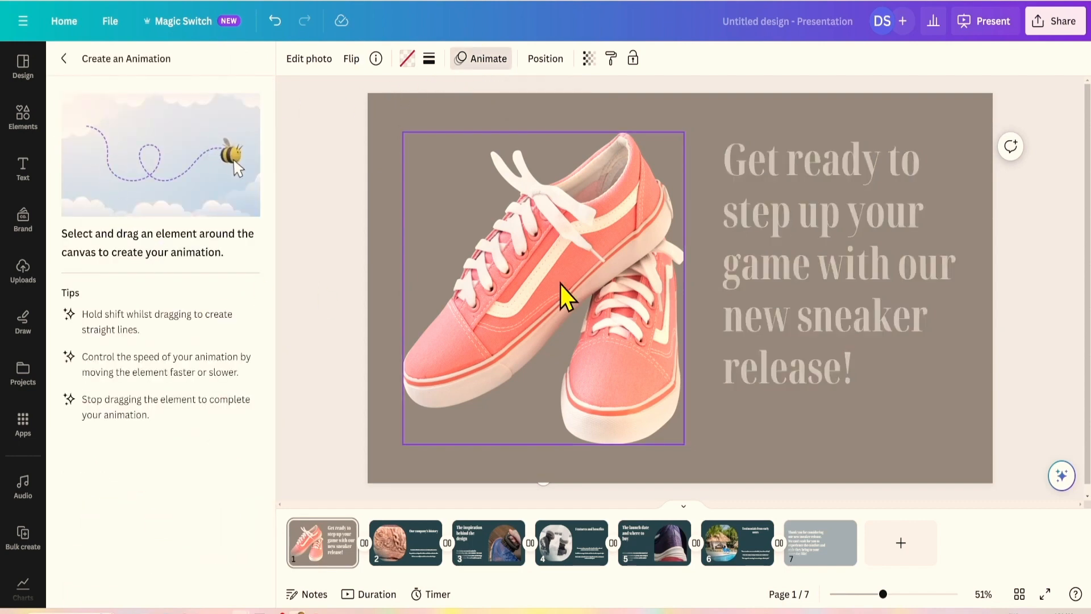
pyautogui.moveTo(560, 282)
pyautogui.mouseDown()
pyautogui.moveTo(515, 293)
pyautogui.moveTo(491, 276)
pyautogui.moveTo(479, 246)
pyautogui.moveTo(486, 212)
pyautogui.moveTo(503, 199)
pyautogui.moveTo(539, 192)
pyautogui.moveTo(571, 216)
pyautogui.moveTo(521, 273)
pyautogui.moveTo(531, 319)
pyautogui.moveTo(559, 340)
pyautogui.moveTo(589, 338)
pyautogui.moveTo(606, 301)
pyautogui.moveTo(559, 287)
pyautogui.mouseUp()
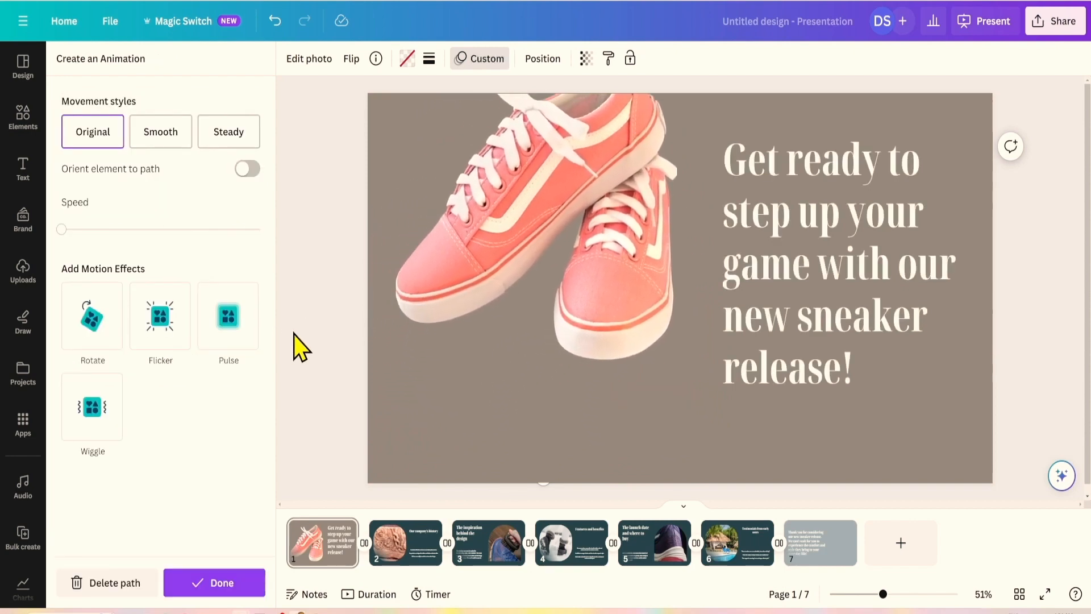
pyautogui.click(239, 582)
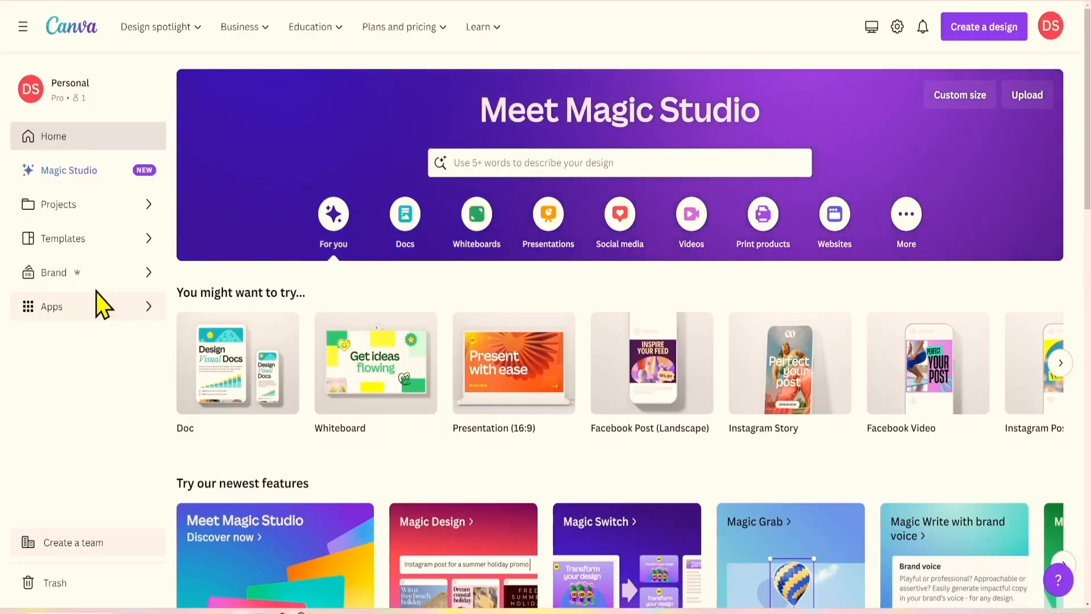
# Paste a brand voice description into the first brand kit's Brand voice section.
pyautogui.click(108, 273)
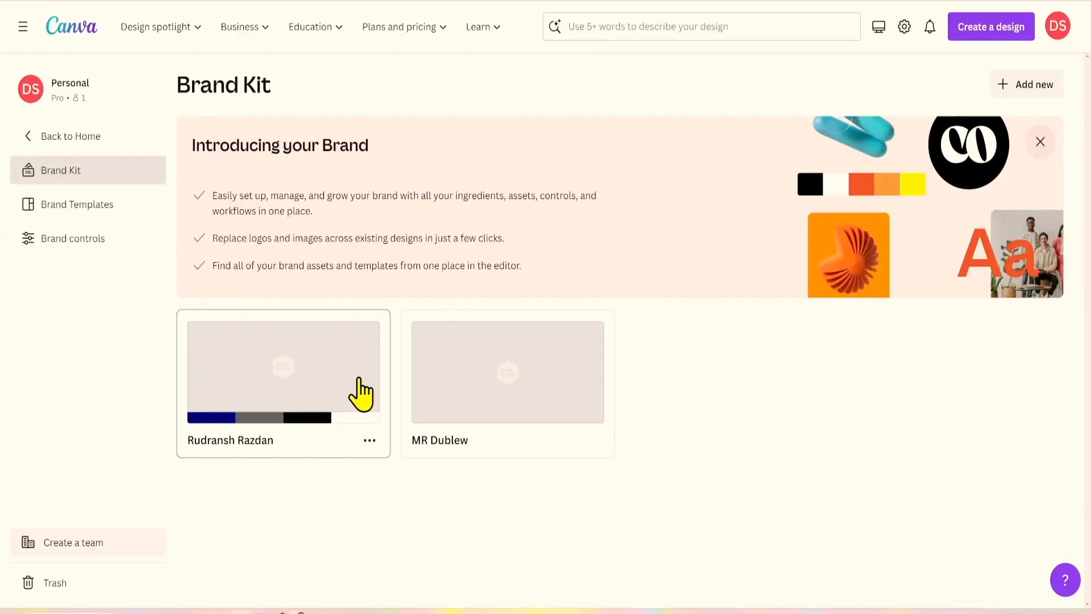
pyautogui.click(295, 387)
pyautogui.scroll(-10, 297, 382)
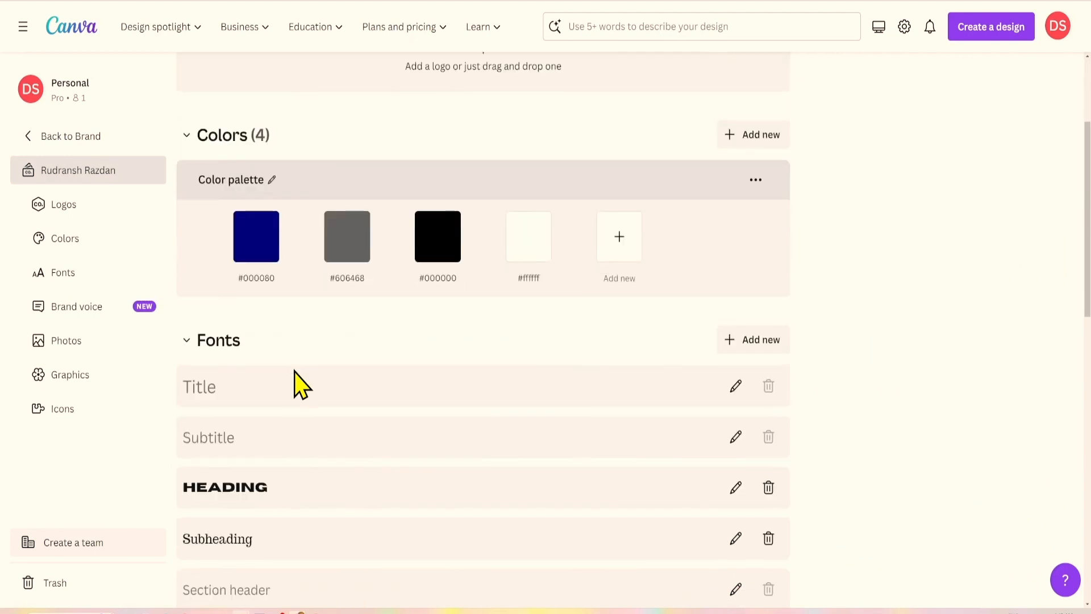
pyautogui.scroll(-2, 243, 358)
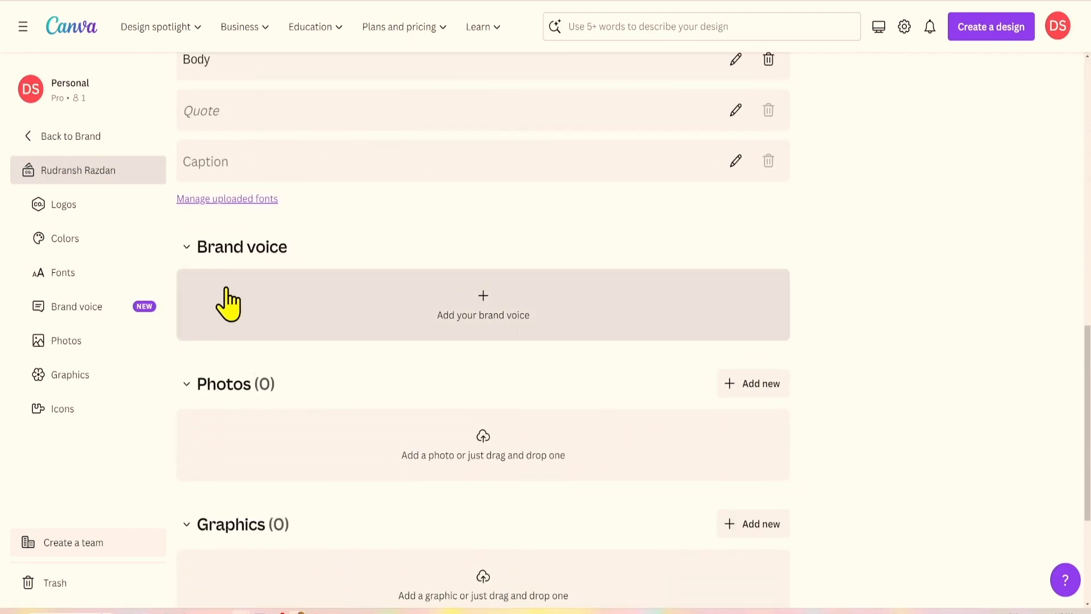
pyautogui.click(486, 307)
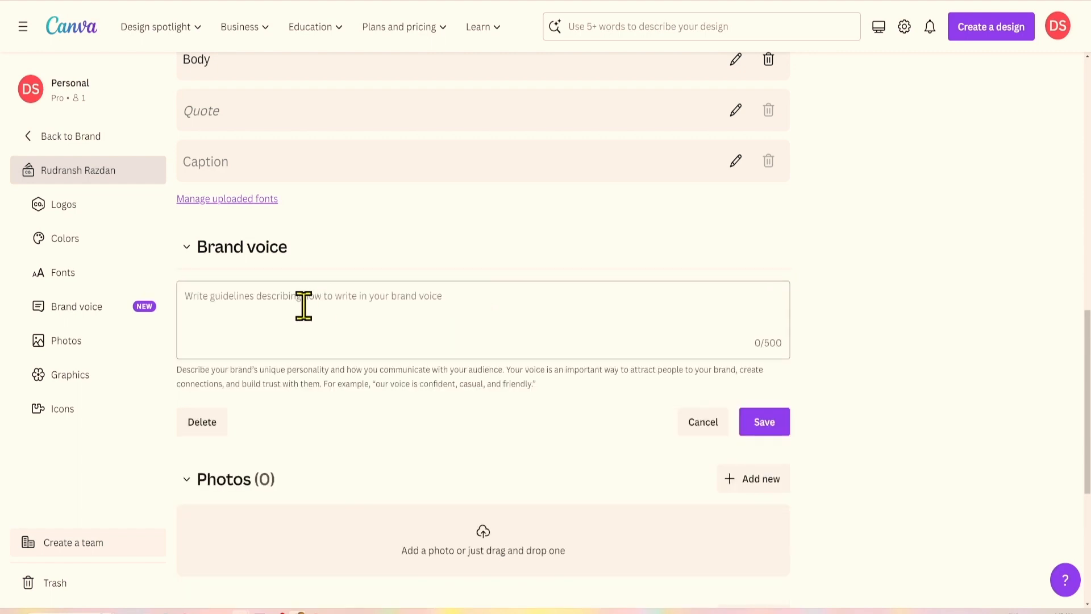
pyautogui.write('my brand voice should be relatable, humourous, easy to understand, apeal to the younger audience.')
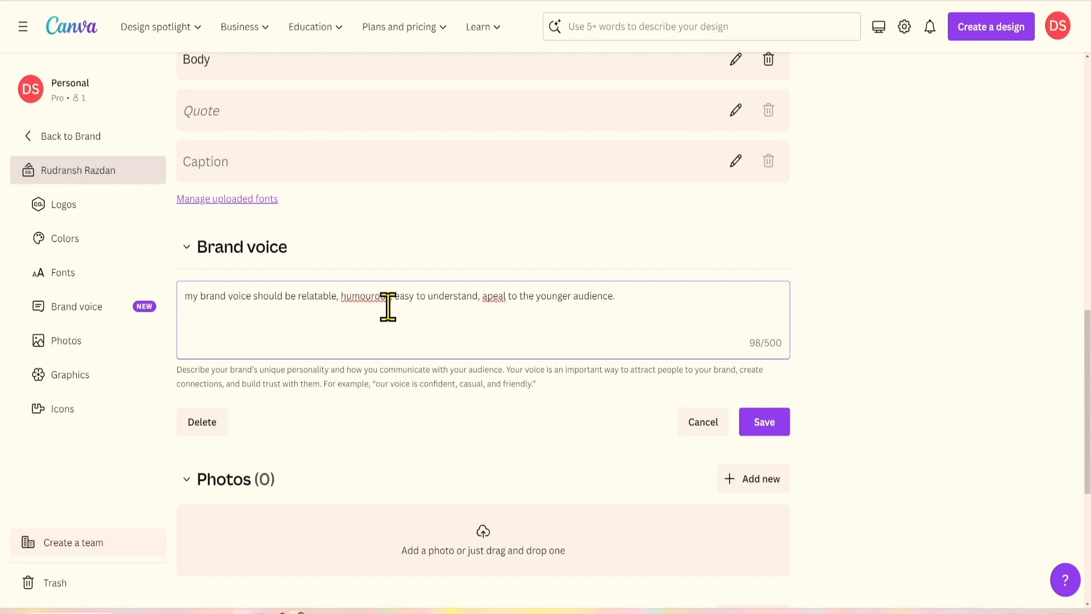
# Correct the spellings to 'appeal' and 'humorous', save the brand voice, and go home.
pyautogui.rightClick(496, 298)
pyautogui.click(508, 330)
pyautogui.rightClick(367, 296)
pyautogui.click(380, 330)
pyautogui.click(761, 422)
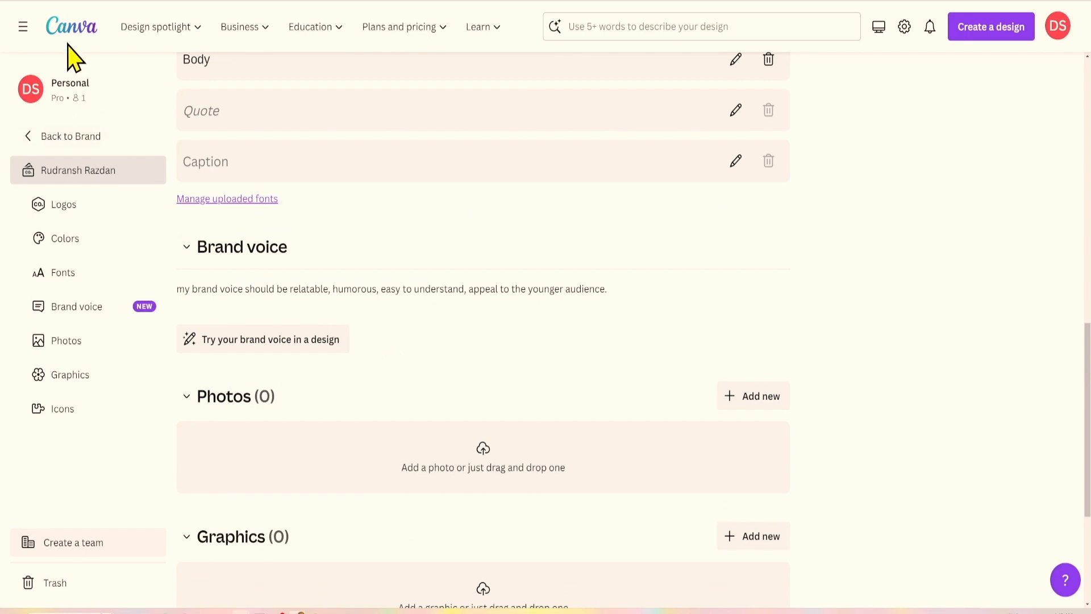
pyautogui.click(68, 29)
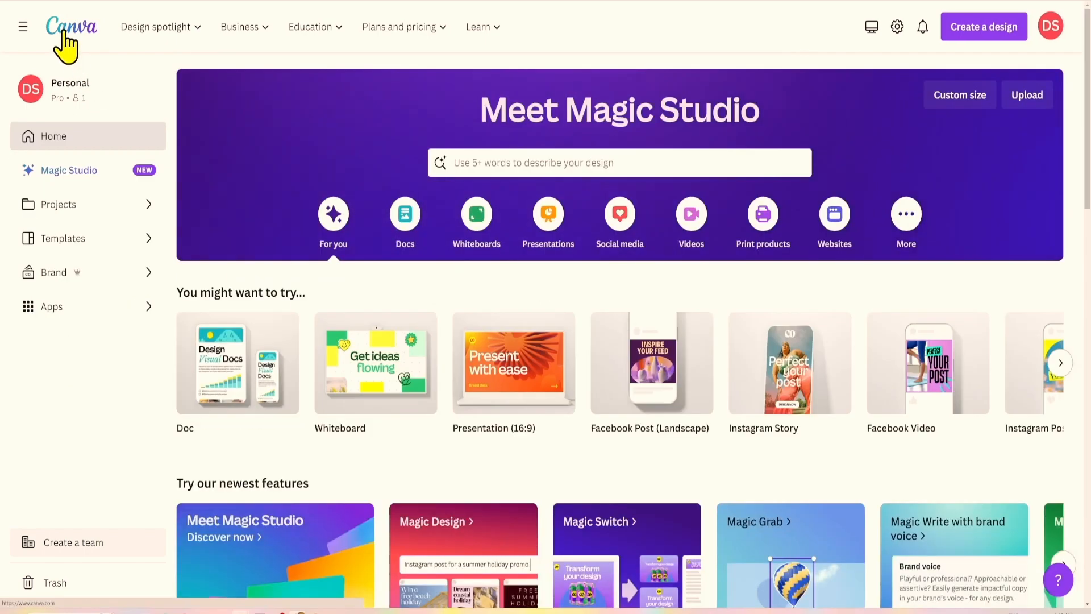
# Create a new blank Doc and show the saved Brand voice in its Brand sidebar.
pyautogui.click(403, 238)
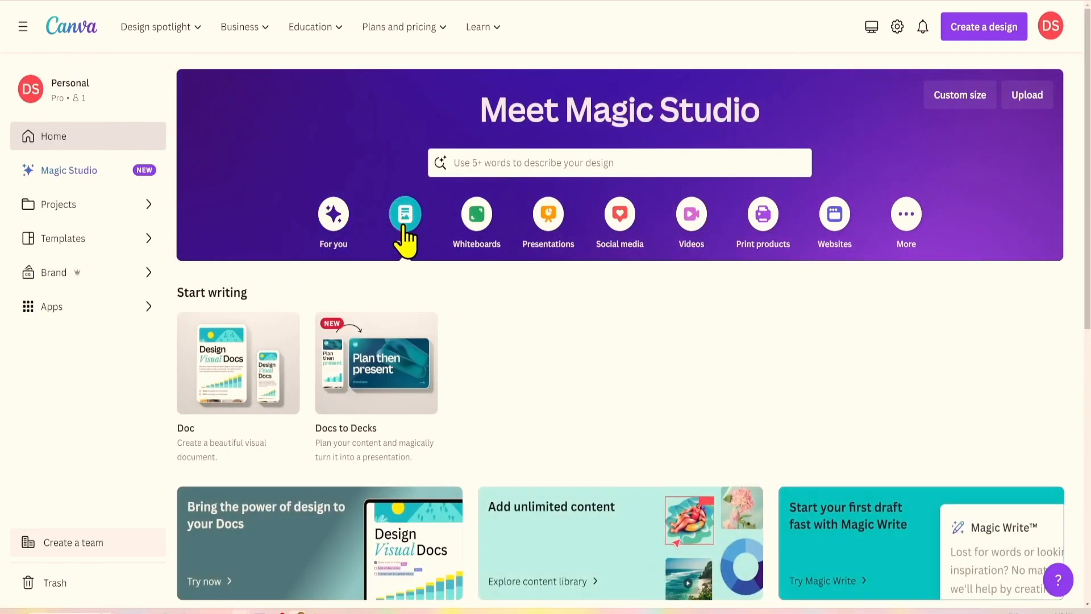
pyautogui.click(250, 344)
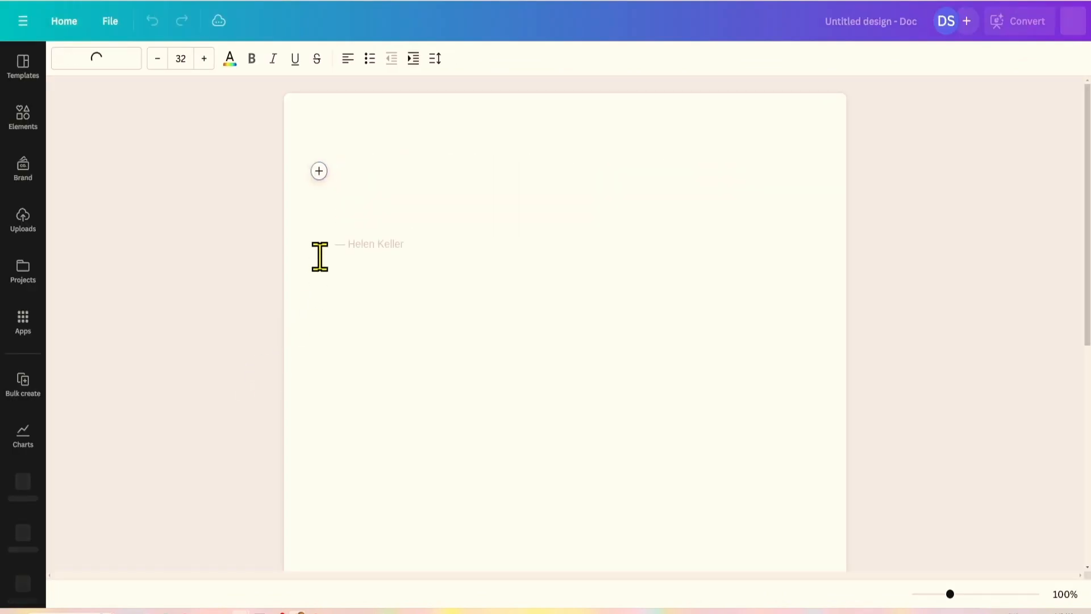
pyautogui.click(24, 173)
pyautogui.scroll(-4, 131, 318)
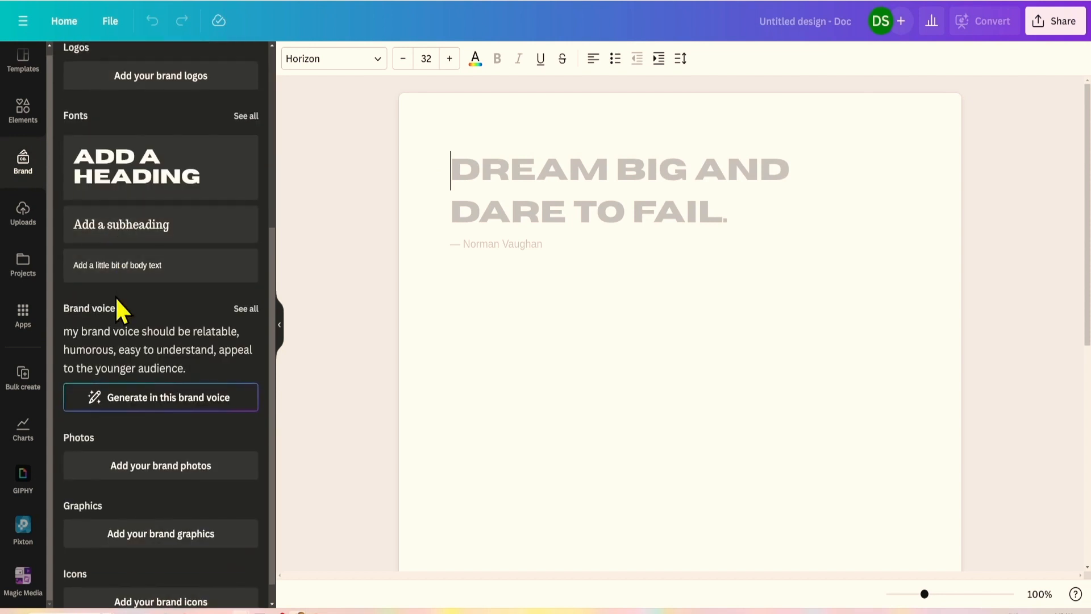
pyautogui.scroll(-1, 116, 306)
# Prompt Magic Write in the brand voice for a 30%-off clothing line email and generate it.
pyautogui.click(161, 375)
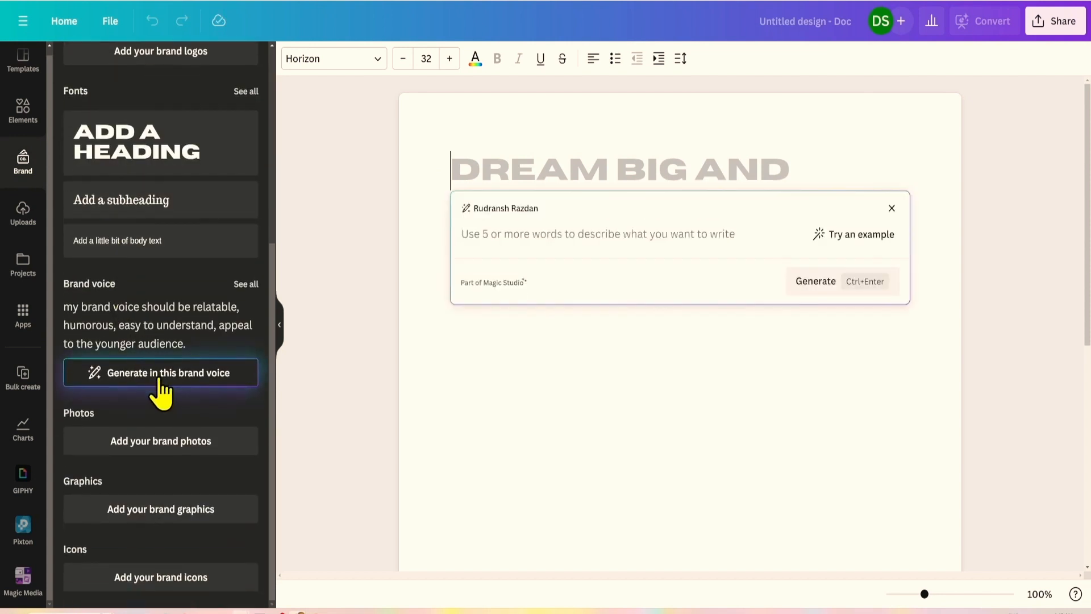
pyautogui.write('write an email i will send to my customers informing them about 30% off offer on')
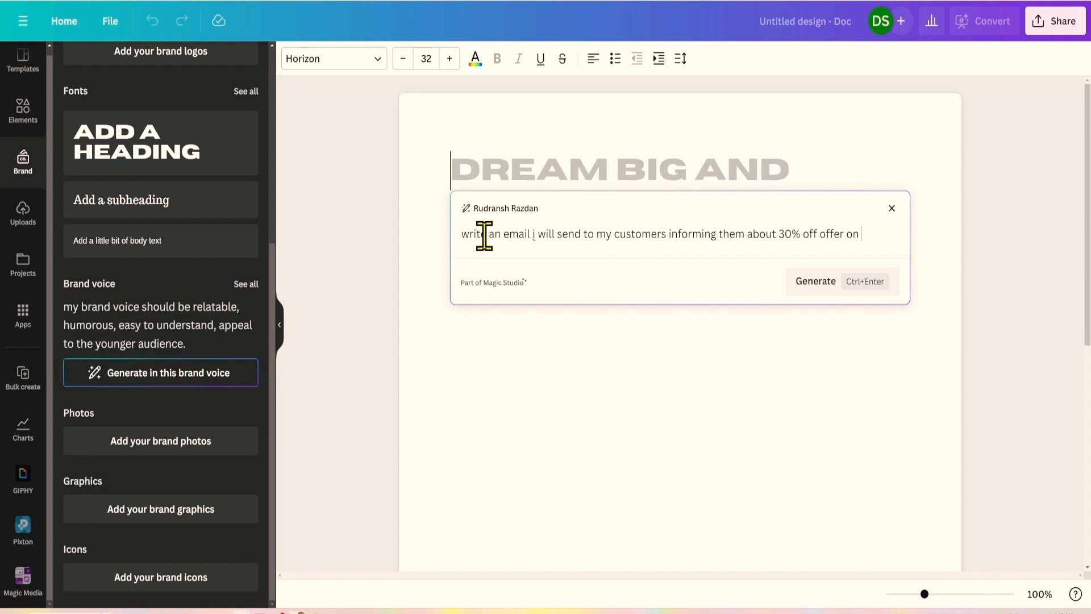
pyautogui.write('ompanies entire clothing line')
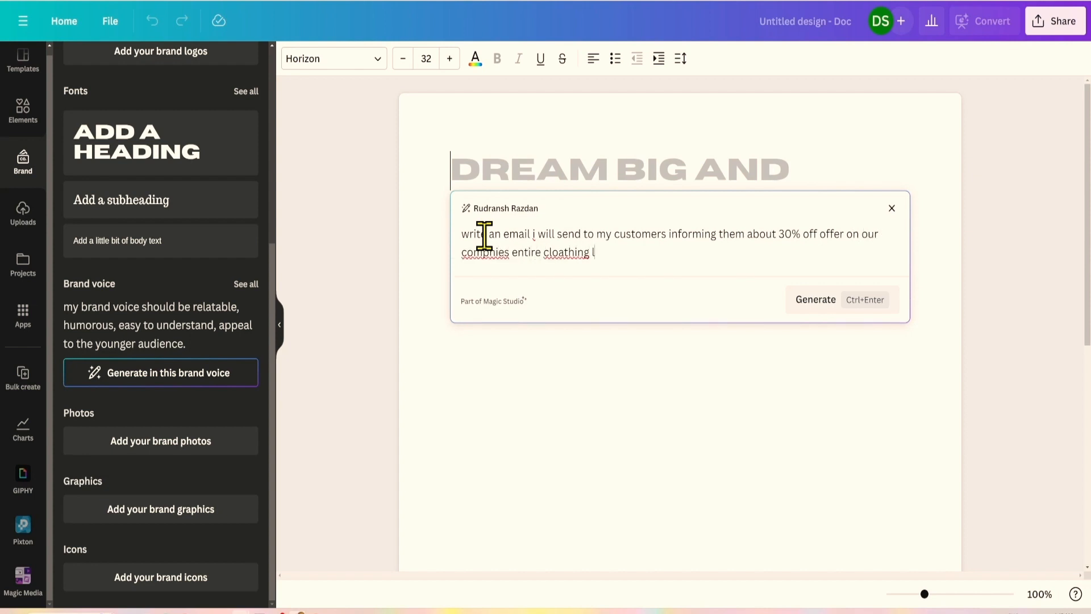
pyautogui.click(816, 300)
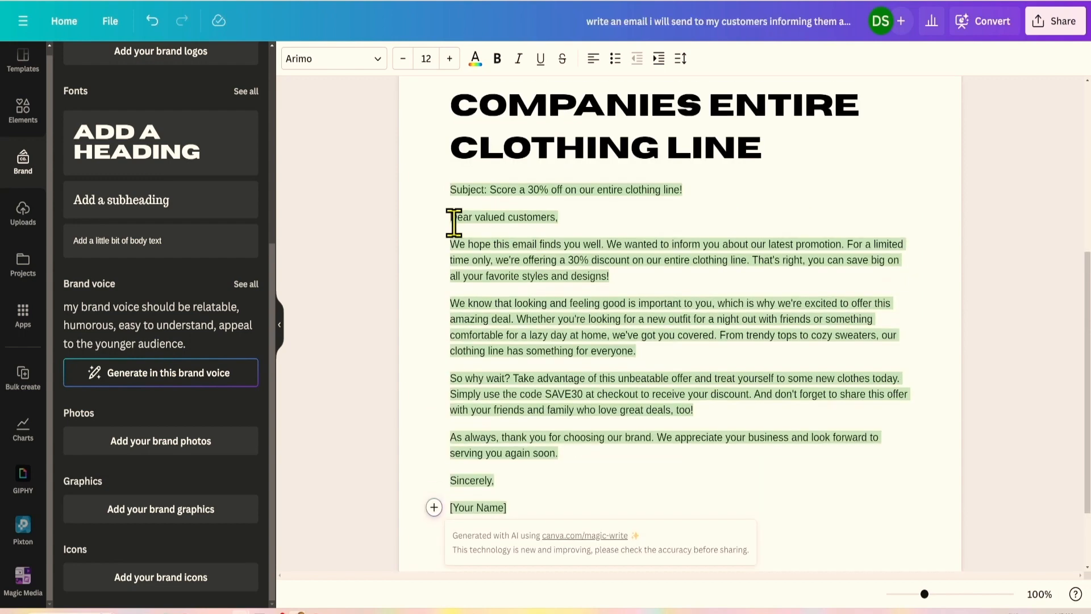